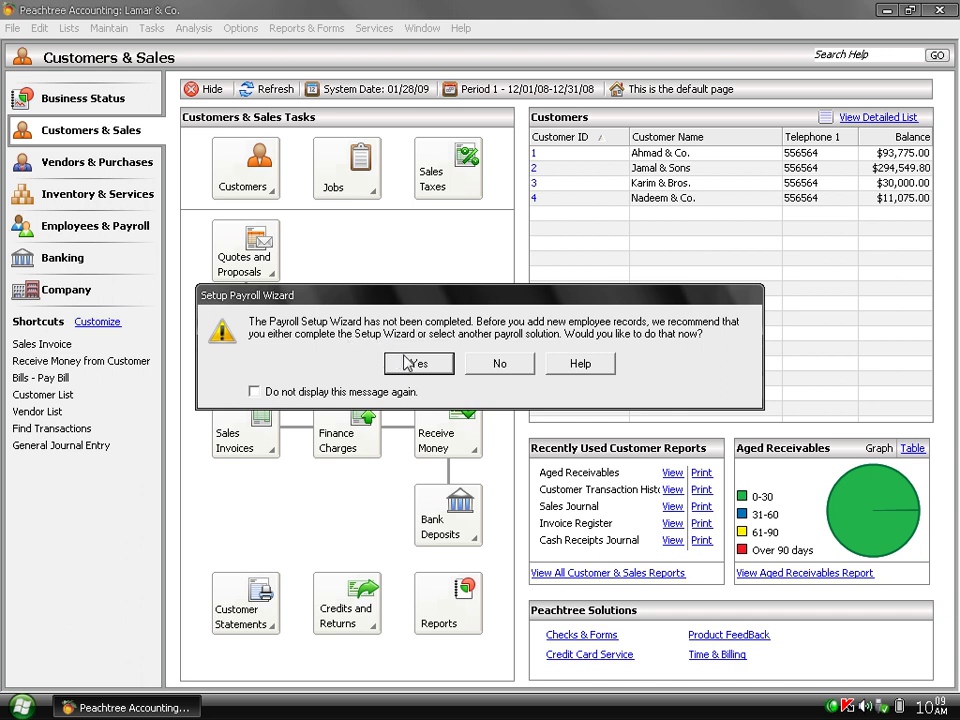
Close the Payroll Solutions page and open Employees/Sales Reps, declining the Setup Payroll Wizard.
{"action": "left_click", "coordinate": [418, 364]}
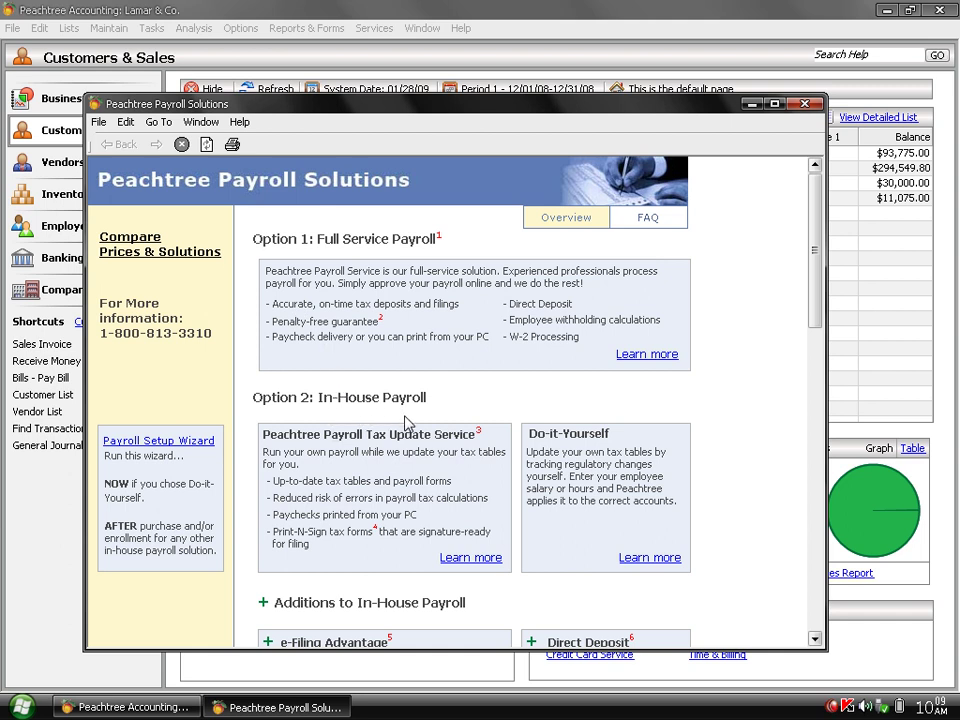
{"action": "left_click", "coordinate": [804, 105]}
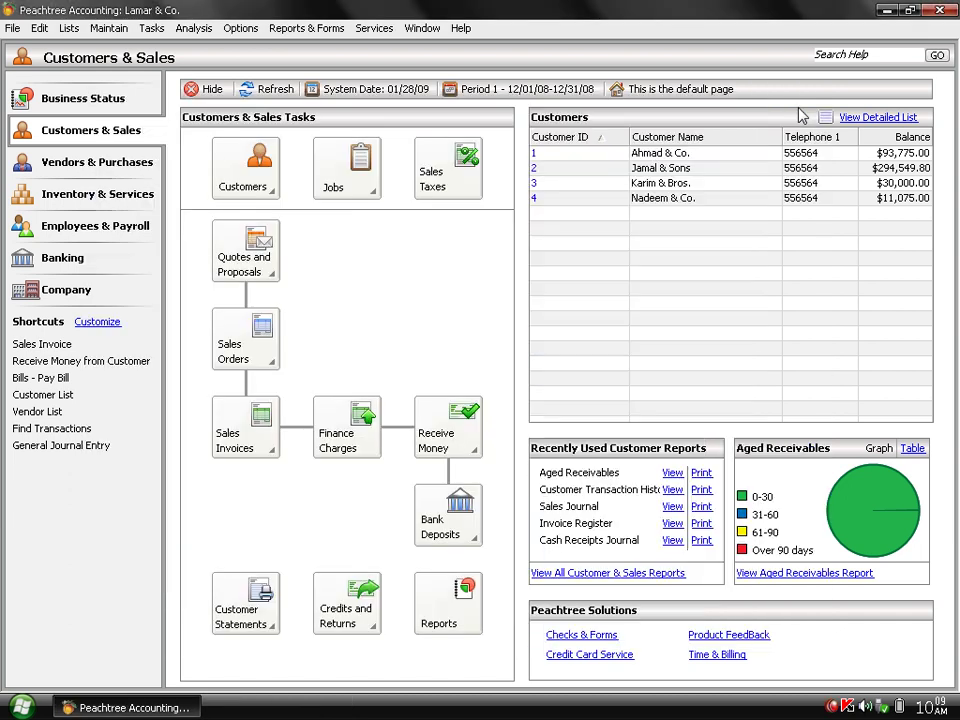
{"action": "left_click", "coordinate": [126, 31]}
{"action": "left_click", "coordinate": [129, 88]}
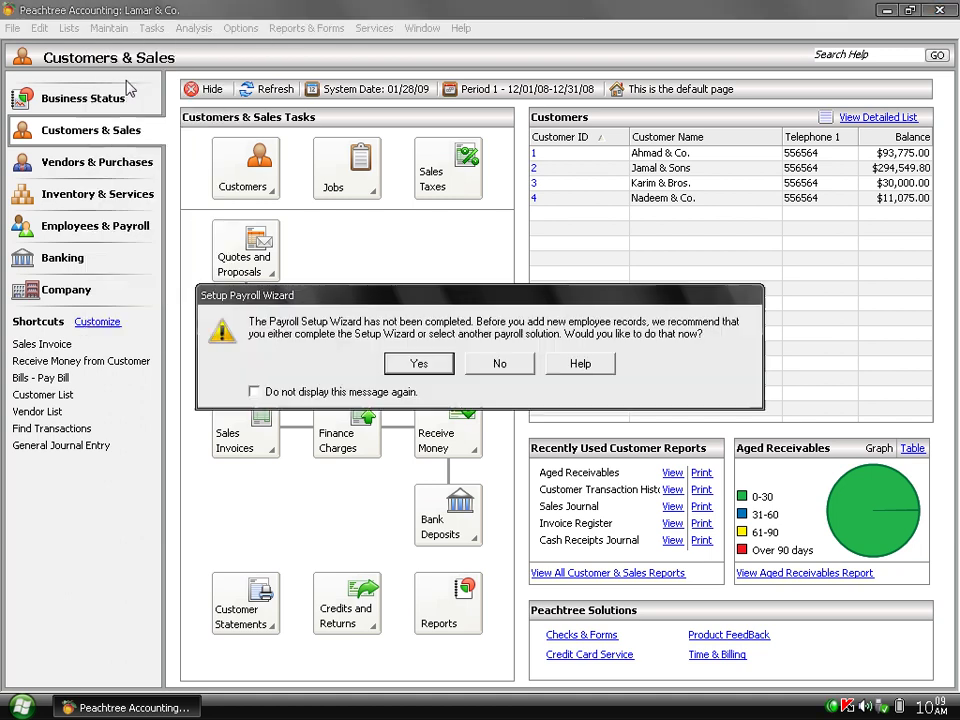
{"action": "left_click", "coordinate": [500, 364]}
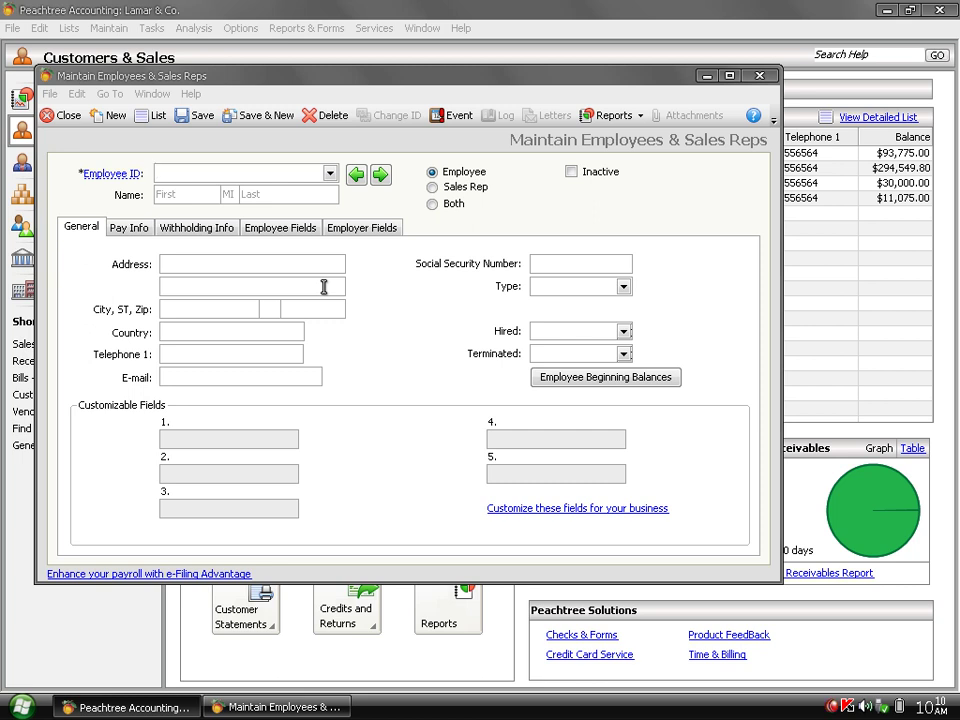
Create employee ID 2 and enter the employee's first and last name.
{"action": "left_click", "coordinate": [329, 174]}
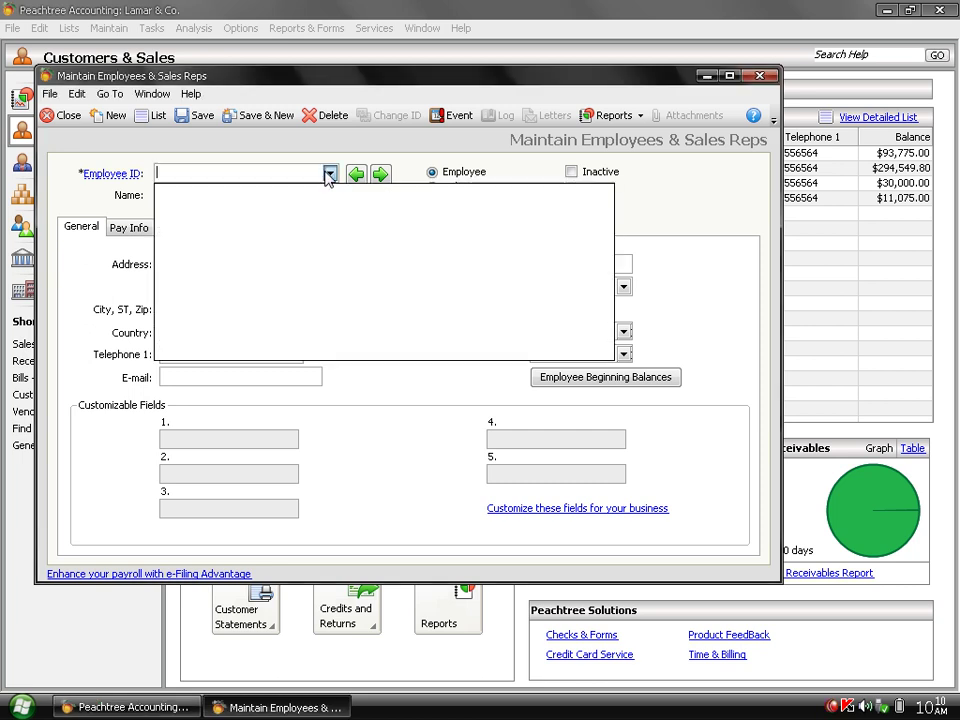
{"action": "type", "text": "2"}
{"action": "key", "text": "Tab"}
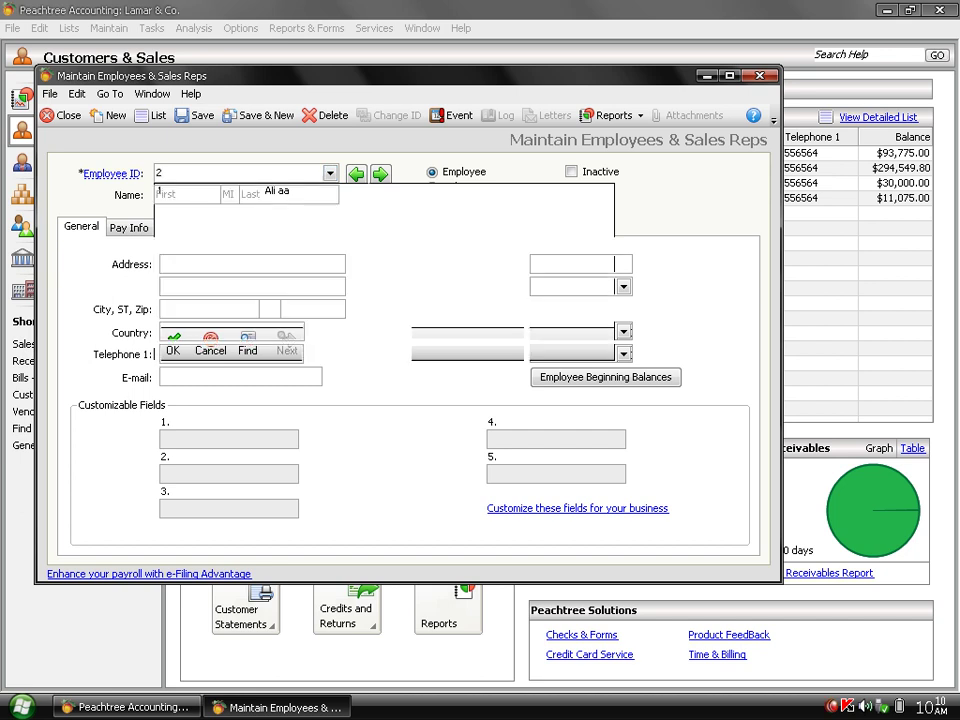
{"action": "key", "text": "Tab"}
{"action": "key", "text": "Tab"}
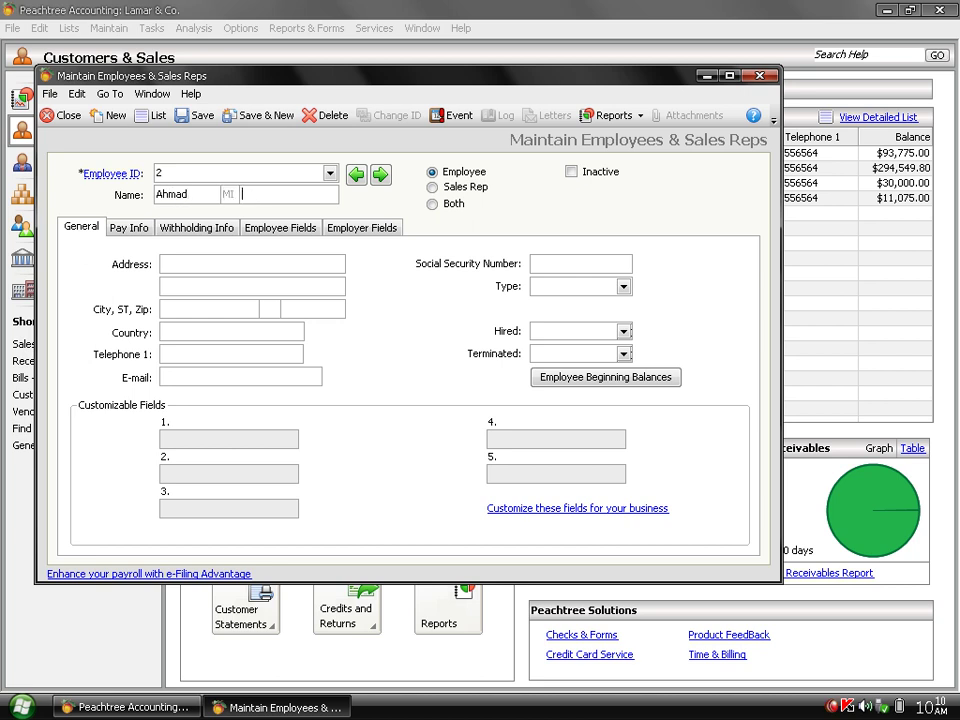
Classify the record as Both employee and sales rep.
{"action": "left_click", "coordinate": [466, 188]}
{"action": "left_click", "coordinate": [447, 205]}
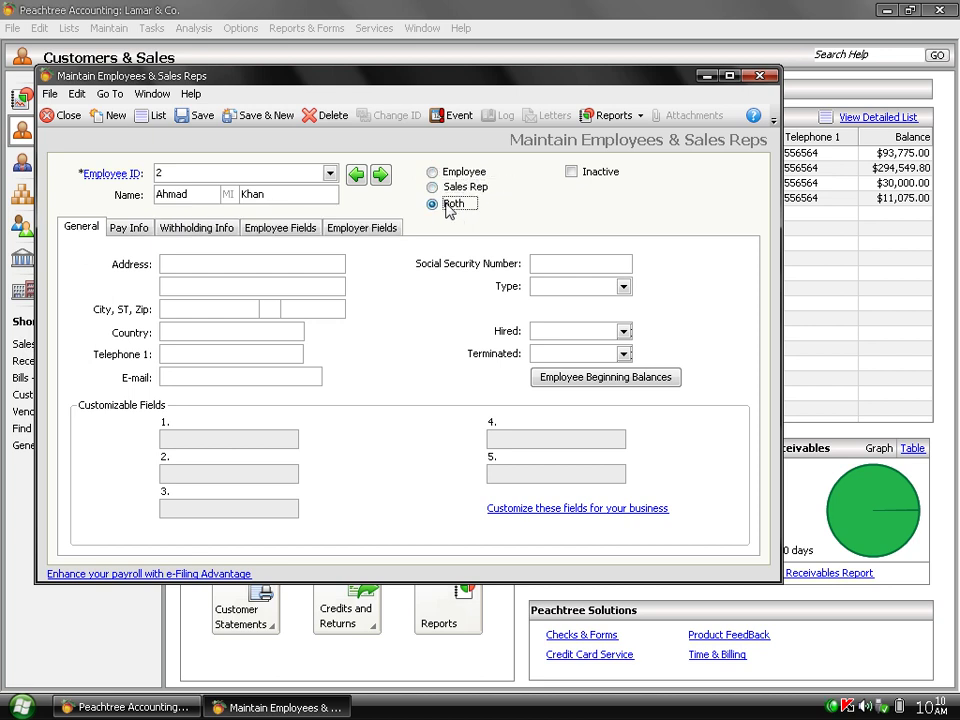
{"action": "left_click", "coordinate": [447, 190]}
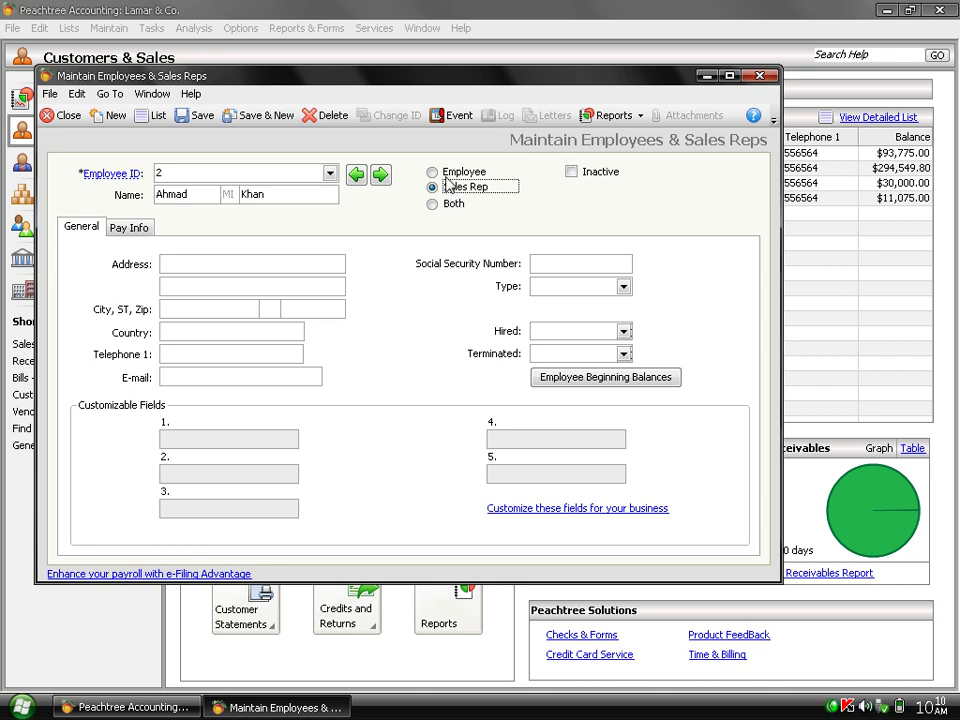
{"action": "left_click", "coordinate": [447, 178]}
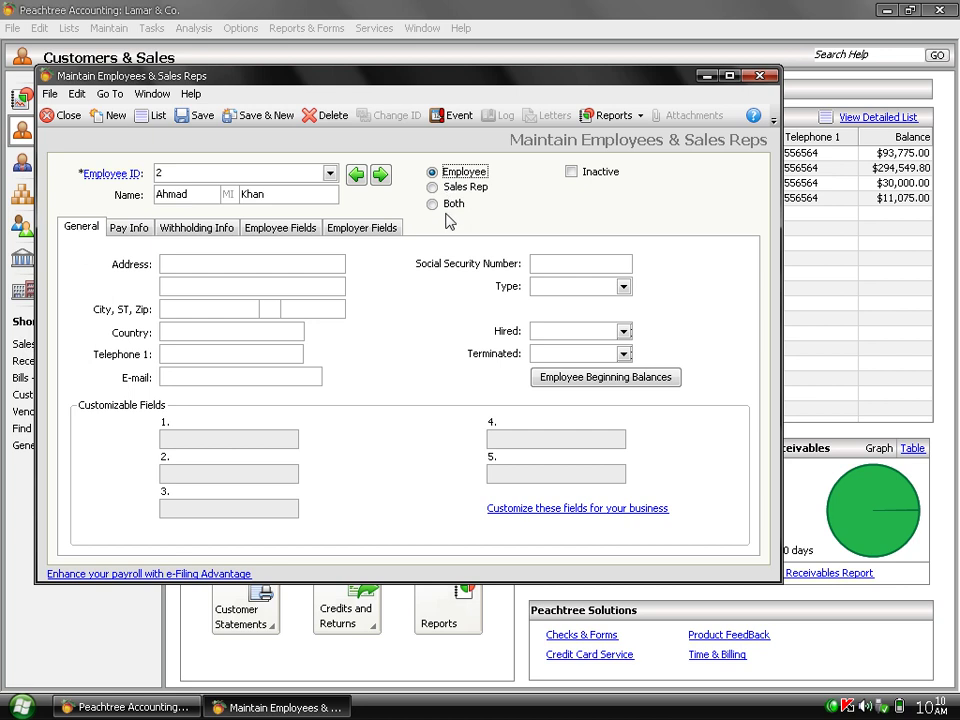
{"action": "left_click", "coordinate": [449, 210]}
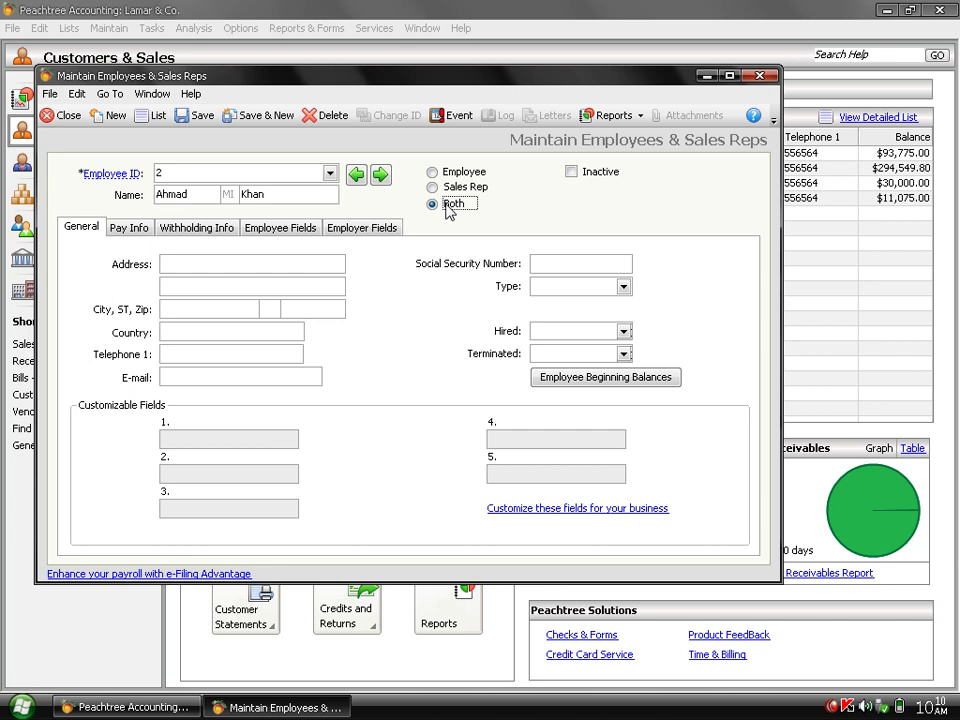
{"action": "left_click", "coordinate": [208, 264]}
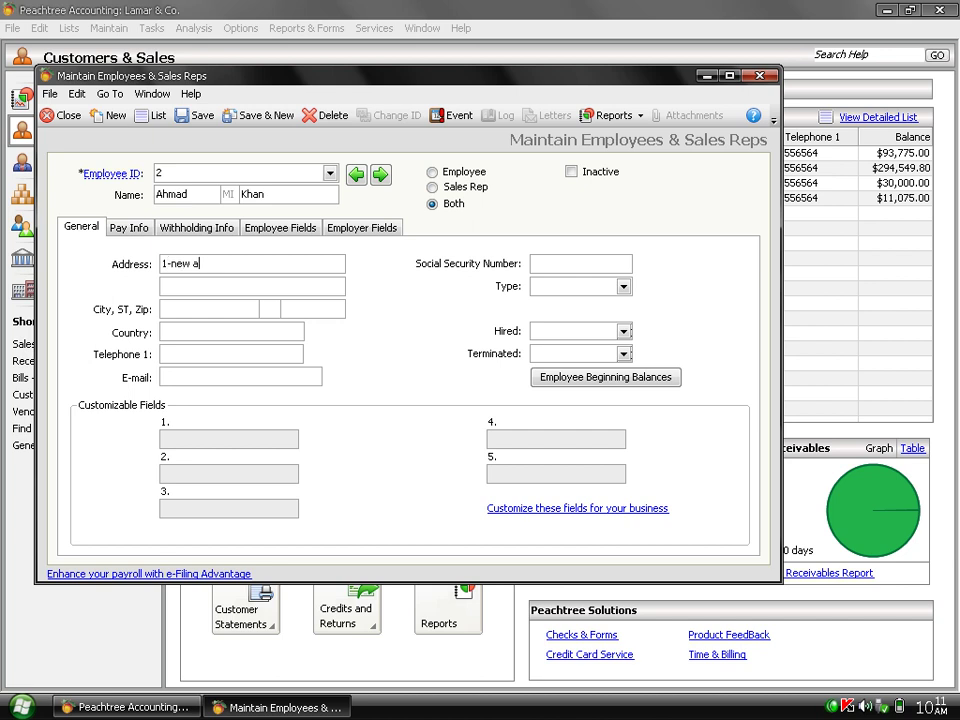
Enter the employee's street address, city, zip code and country Pakistan.
{"action": "key", "text": "Tab"}
{"action": "type", "text": "university"}
{"action": "key", "text": "Tab"}
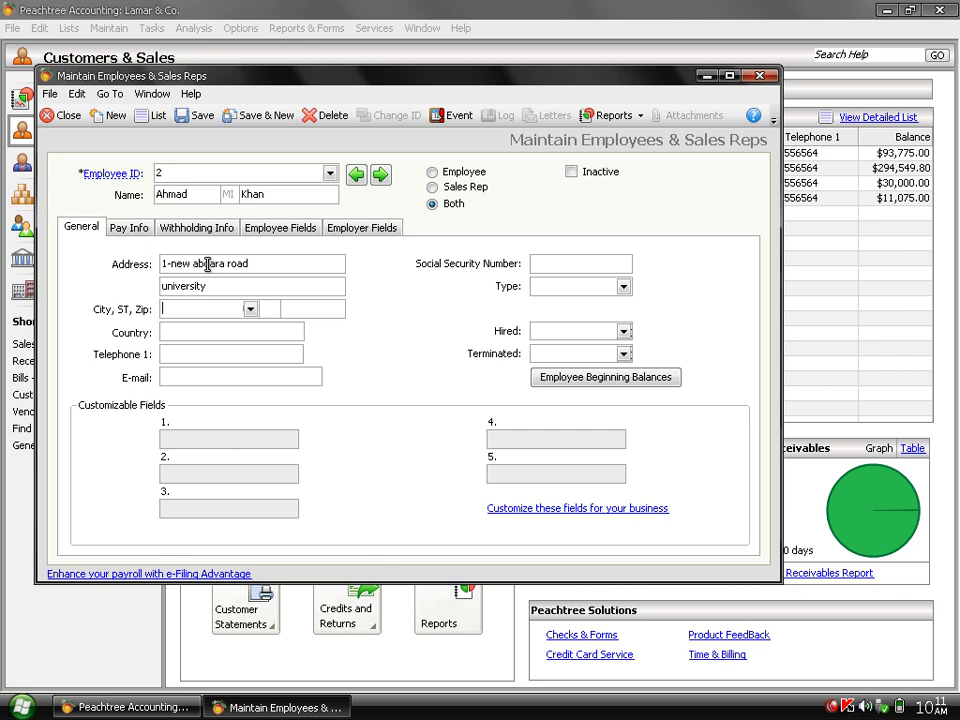
{"action": "type", "text": "pESHAWAR"}
{"action": "key", "text": "Tab"}
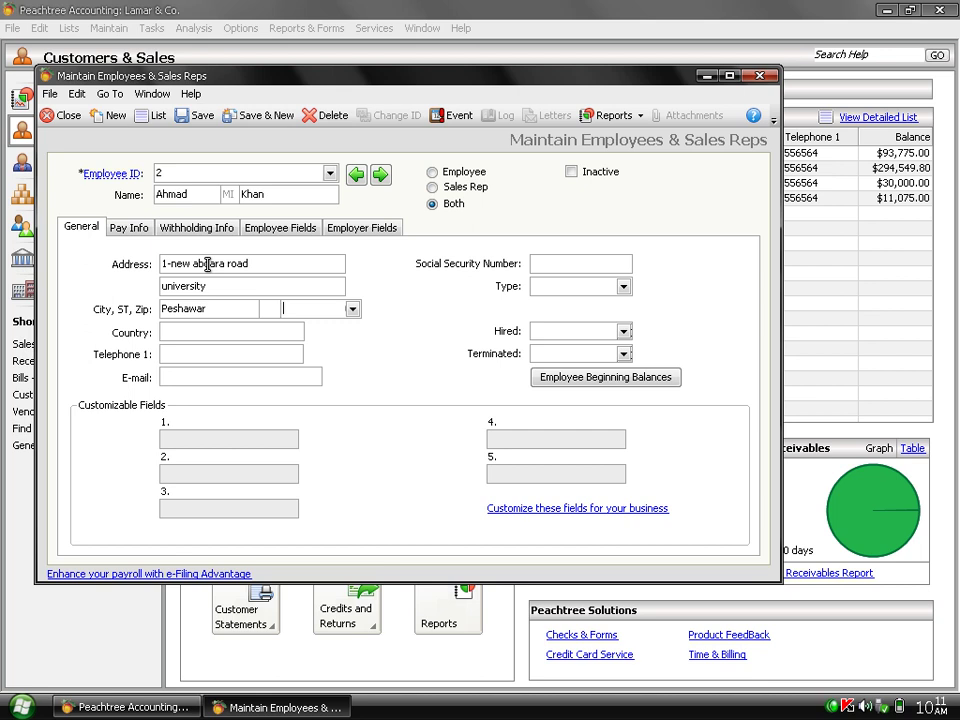
{"action": "key", "text": "Tab"}
{"action": "type", "text": "25000"}
{"action": "key", "text": "Tab"}
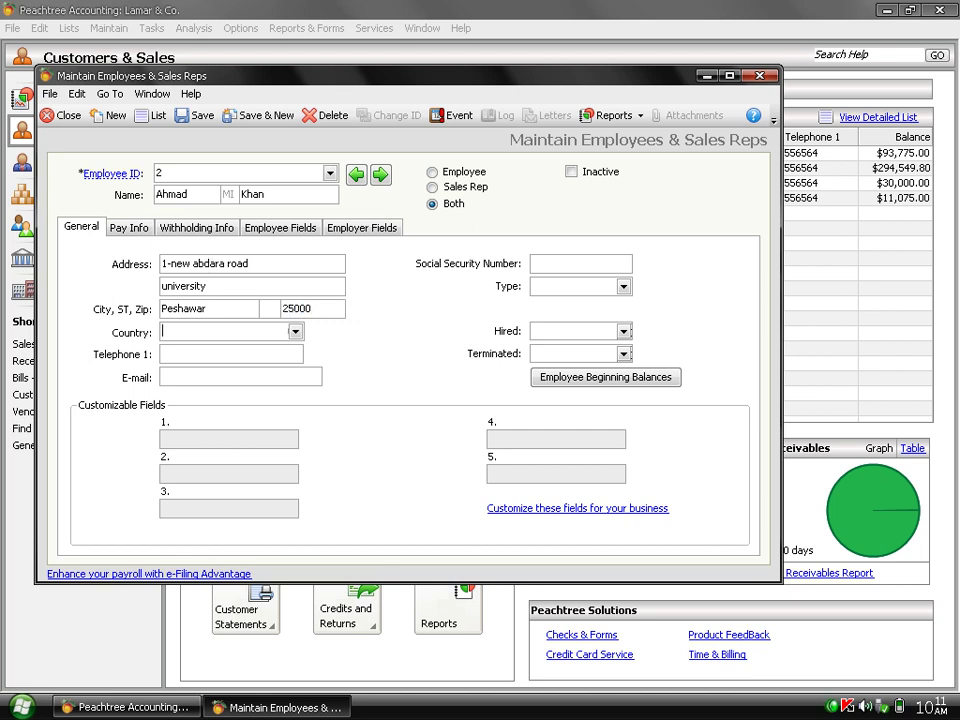
{"action": "type", "text": "pakistan"}
{"action": "key", "text": "Tab"}
Enter the telephone and social security numbers and set the employee type to finance.
{"action": "type", "text": "432343"}
{"action": "key", "text": "Tab"}
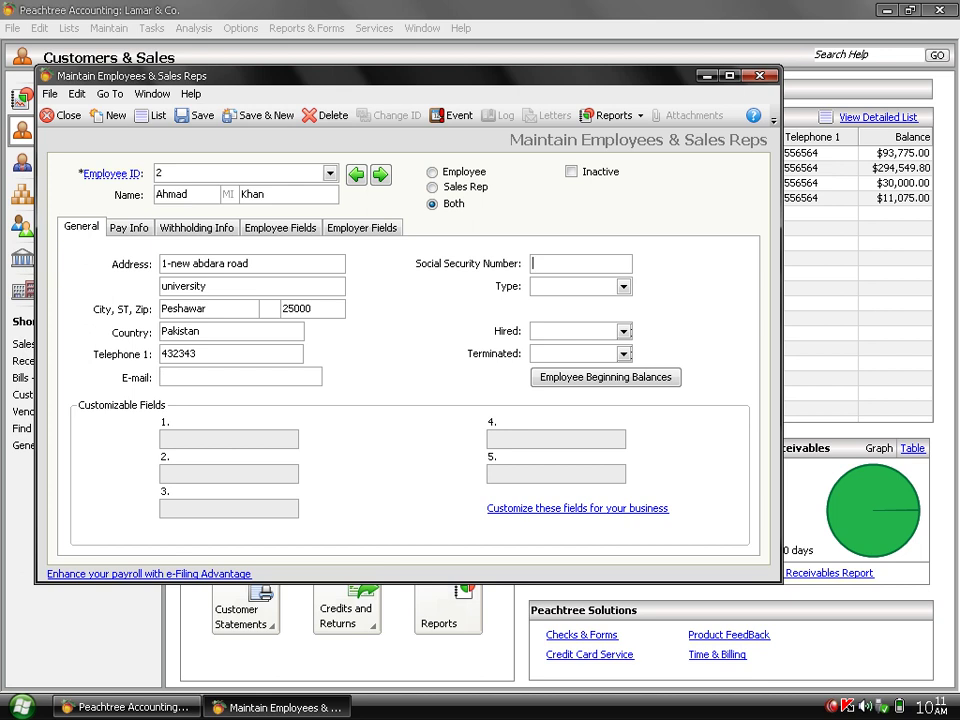
{"action": "type", "text": "2333234"}
{"action": "key", "text": "Tab"}
{"action": "type", "text": "salrepem"}
{"action": "key", "text": "BackSpace"}
{"action": "key", "text": "BackSpace"}
{"action": "key", "text": "BackSpace"}
{"action": "key", "text": "BackSpace"}
{"action": "key", "text": "BackSpace"}
{"action": "key", "text": "BackSpace"}
{"action": "key", "text": "BackSpace"}
{"action": "key", "text": "BackSpace"}
{"action": "type", "text": "finance"}
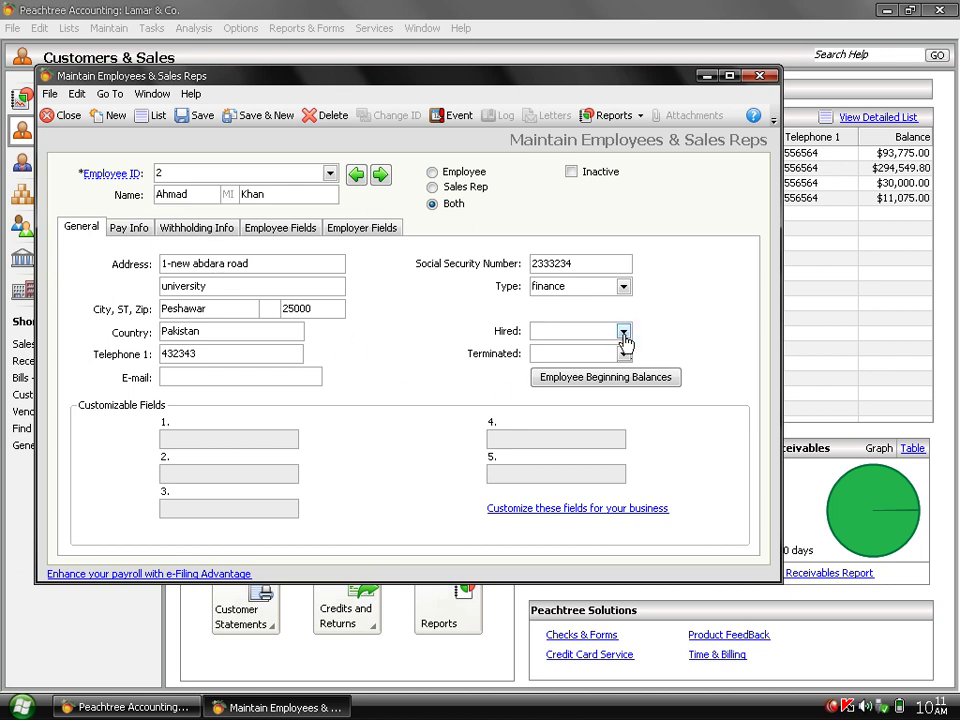
Set the hire date to 1/1/2009 and the termination date to 1/31/2010.
{"action": "left_click", "coordinate": [623, 331]}
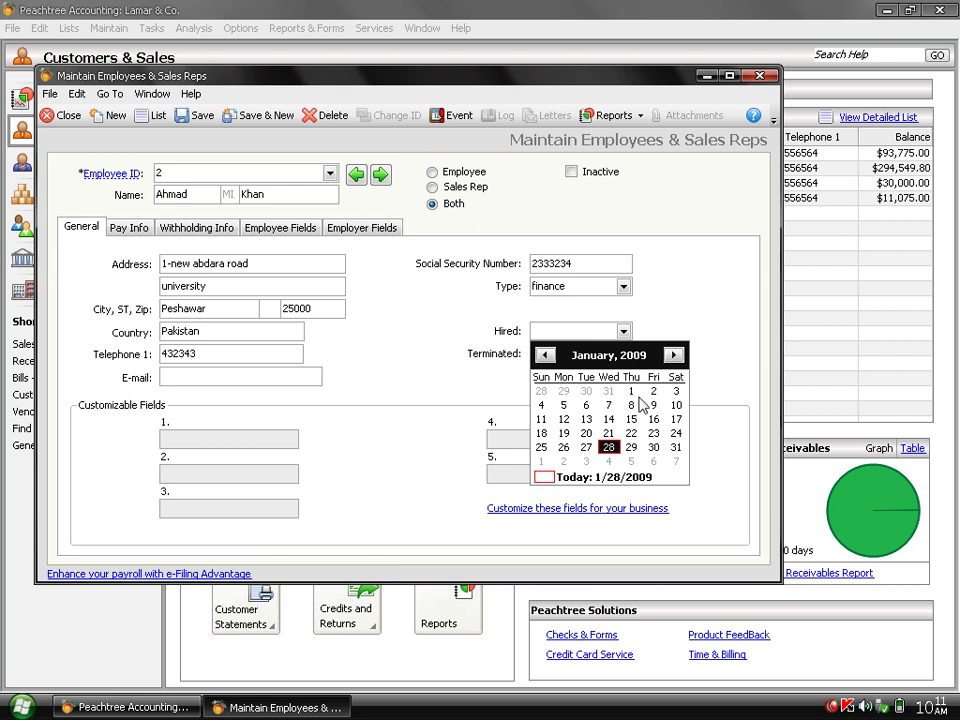
{"action": "left_click", "coordinate": [631, 391]}
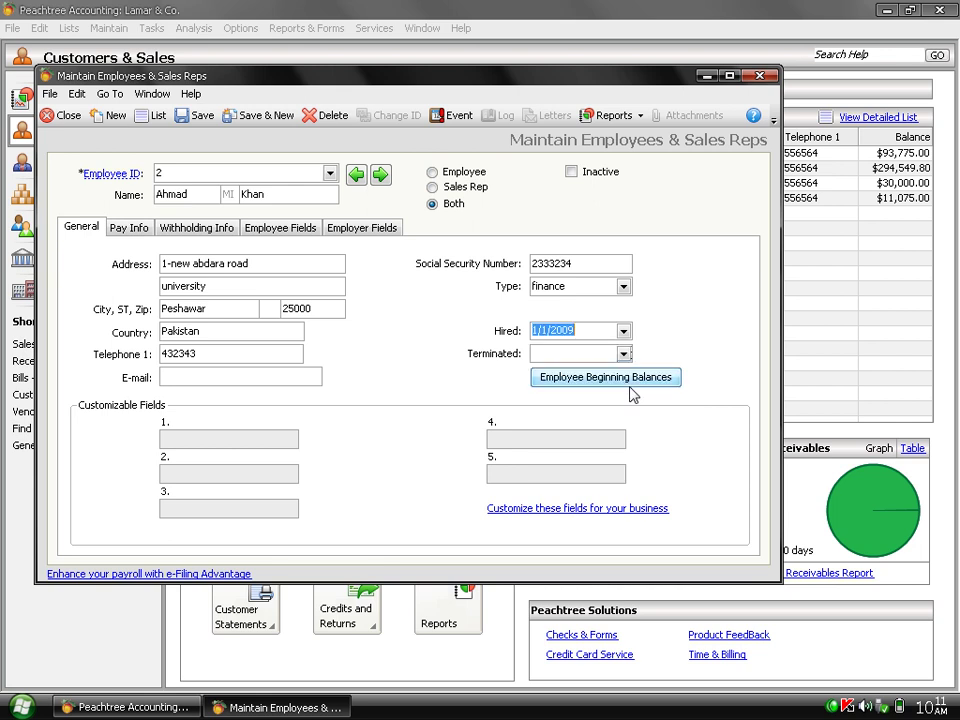
{"action": "left_click", "coordinate": [623, 354]}
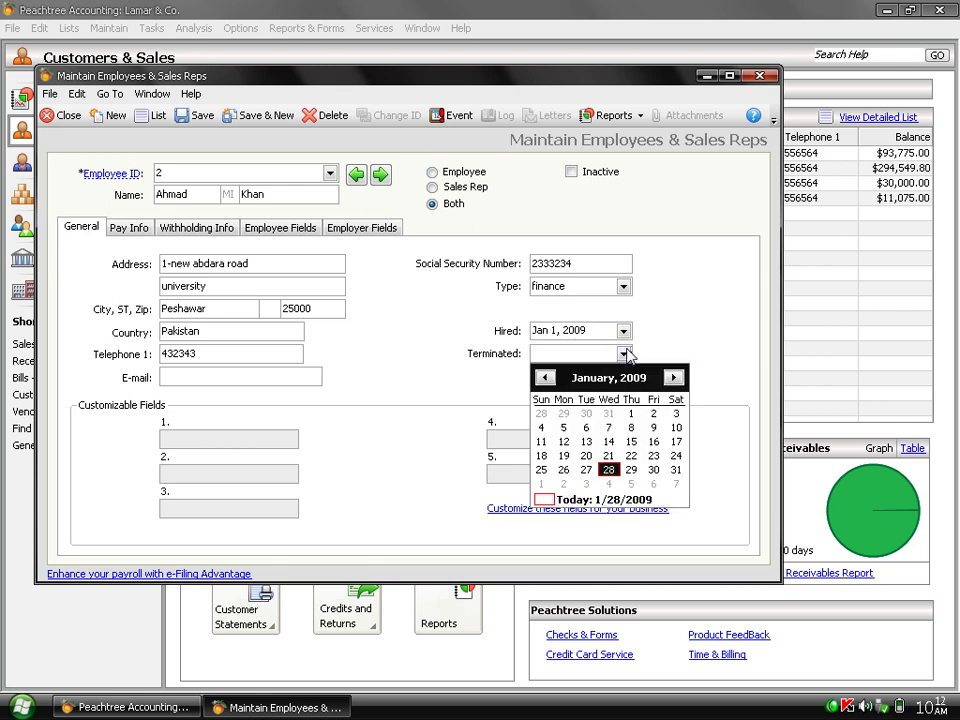
{"action": "left_click", "coordinate": [676, 469]}
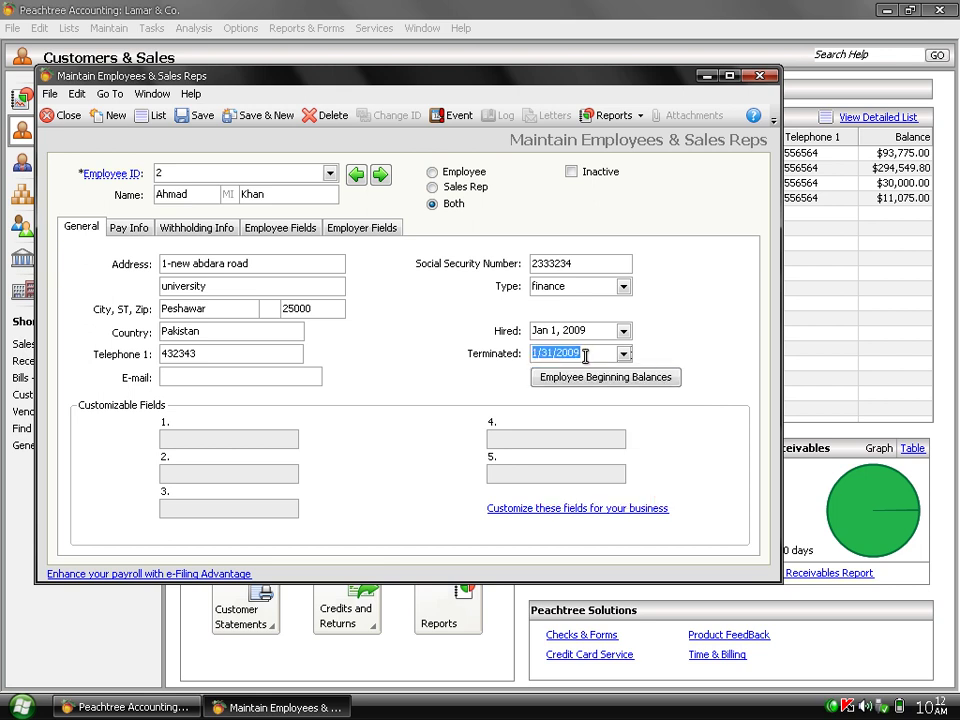
{"action": "left_click", "coordinate": [585, 356]}
{"action": "key", "text": "BackSpace"}
{"action": "key", "text": "BackSpace"}
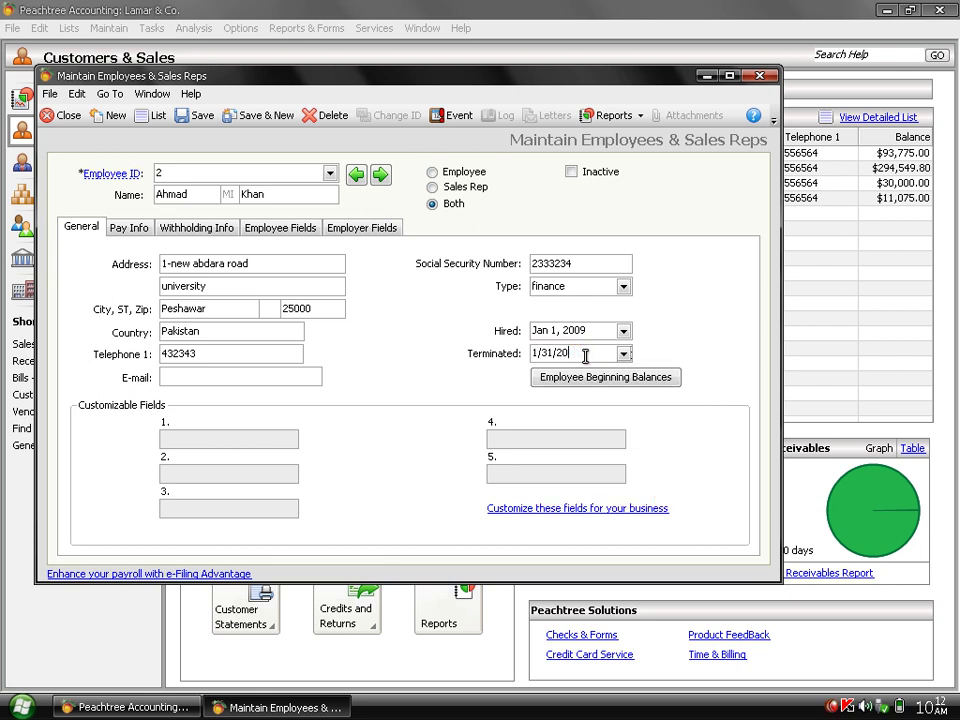
{"action": "type", "text": "10"}
Set the pay method to Salary with Monthly pay frequency.
{"action": "left_click", "coordinate": [131, 227]}
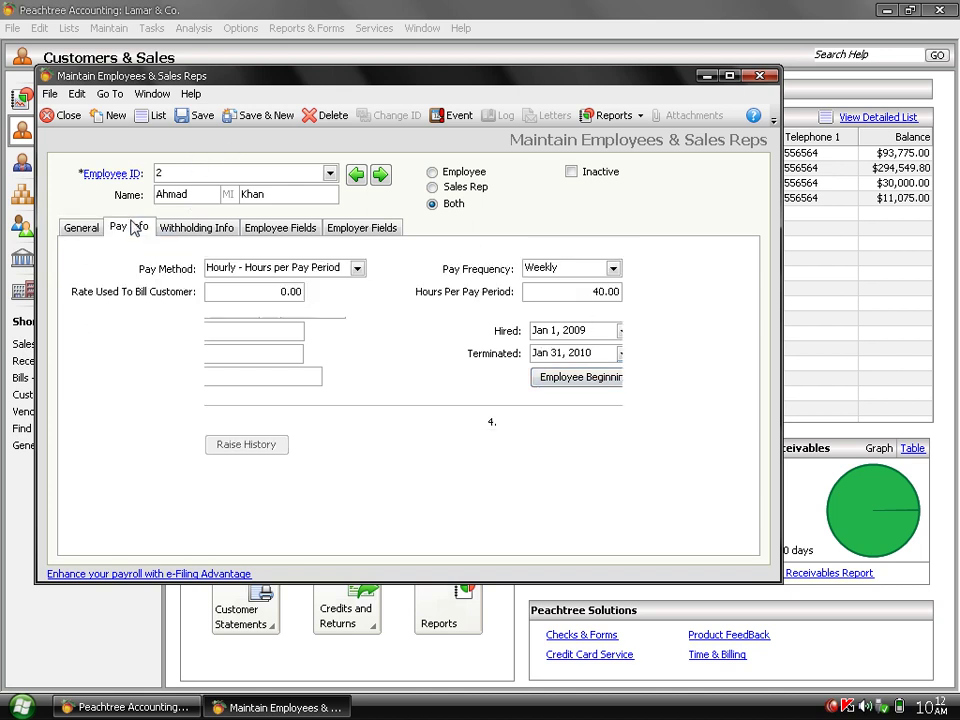
{"action": "left_click", "coordinate": [357, 269]}
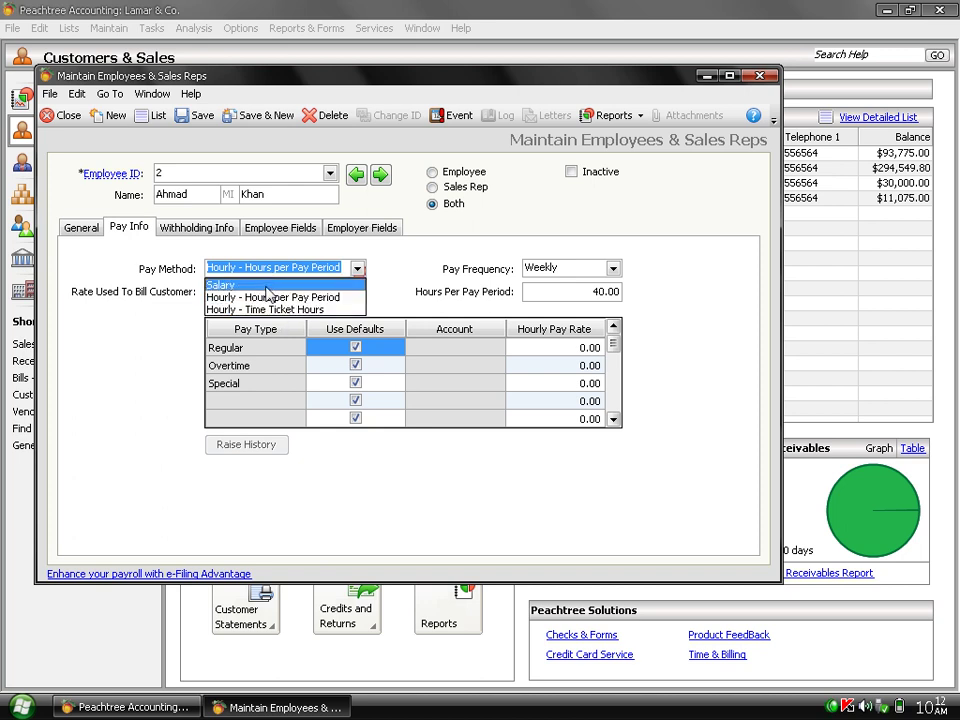
{"action": "left_click", "coordinate": [265, 286]}
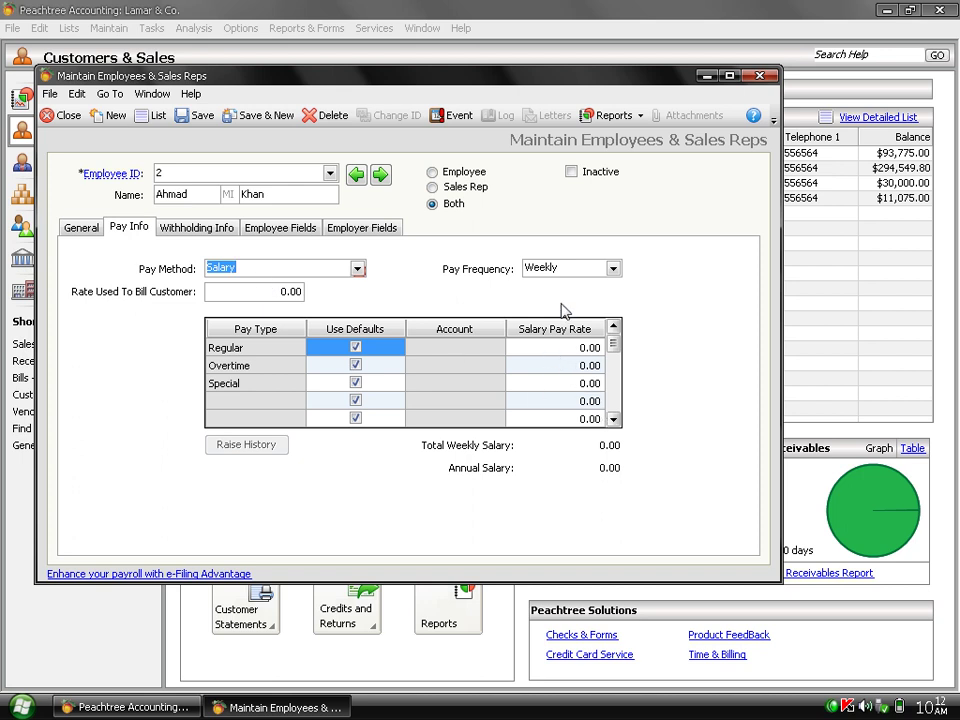
{"action": "left_click", "coordinate": [613, 269]}
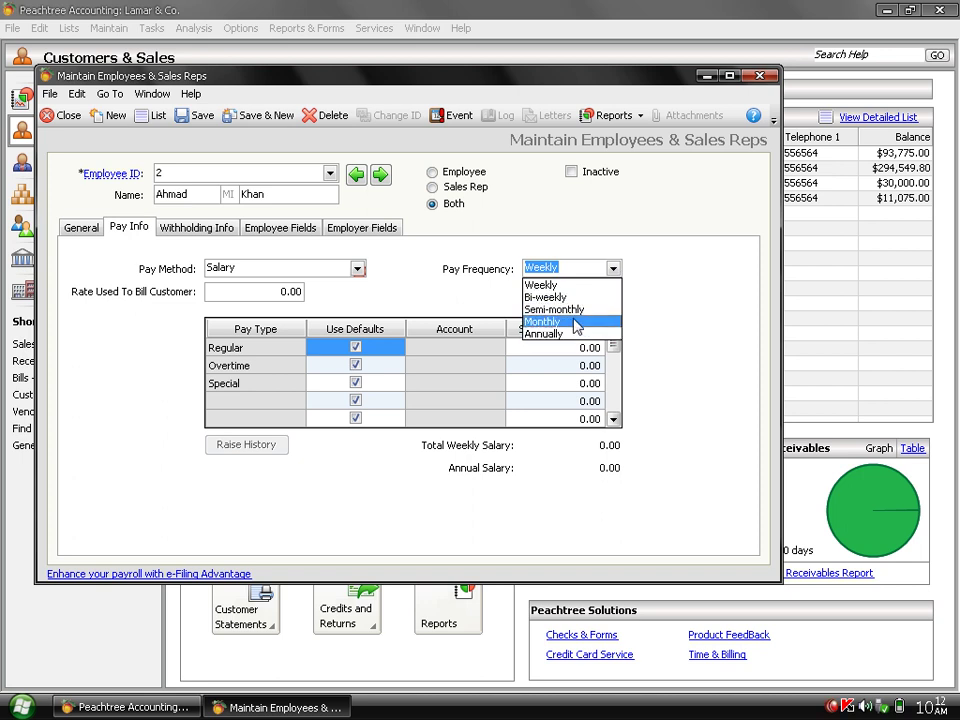
{"action": "left_click", "coordinate": [576, 323]}
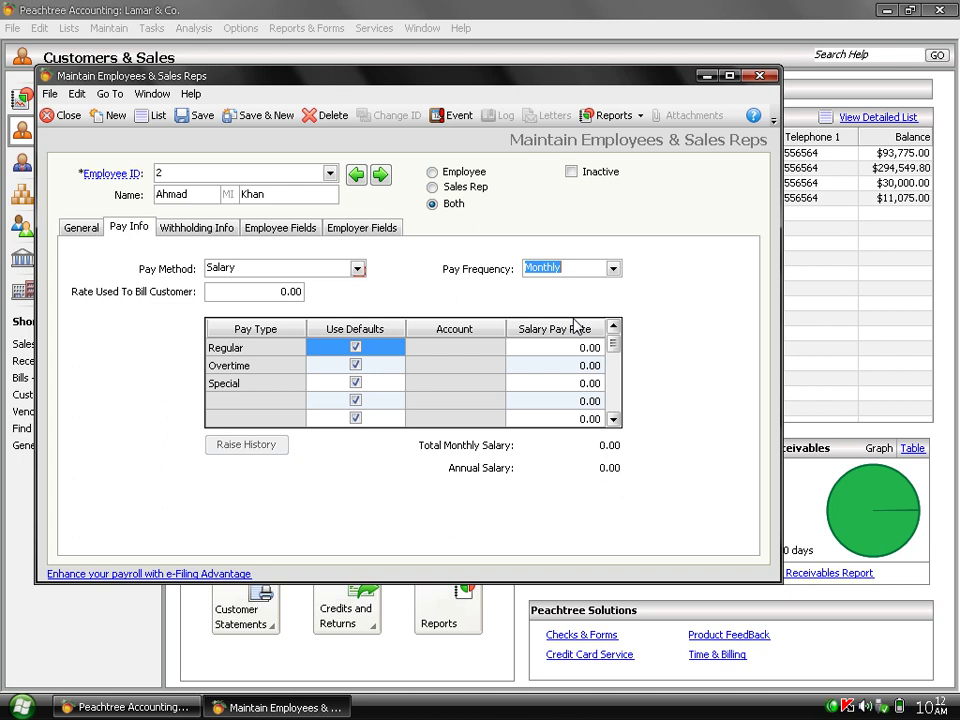
Enter salary rates of Regular 5000, Overtime 200 and Special 500.
{"action": "left_click", "coordinate": [569, 347]}
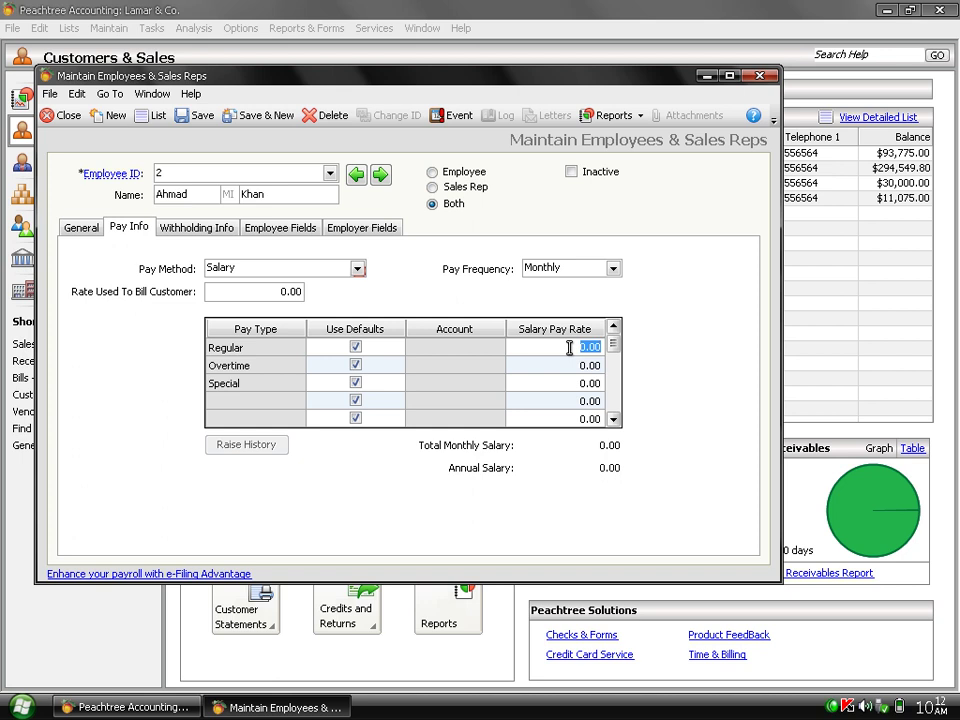
{"action": "type", "text": "5000"}
{"action": "left_click", "coordinate": [573, 358]}
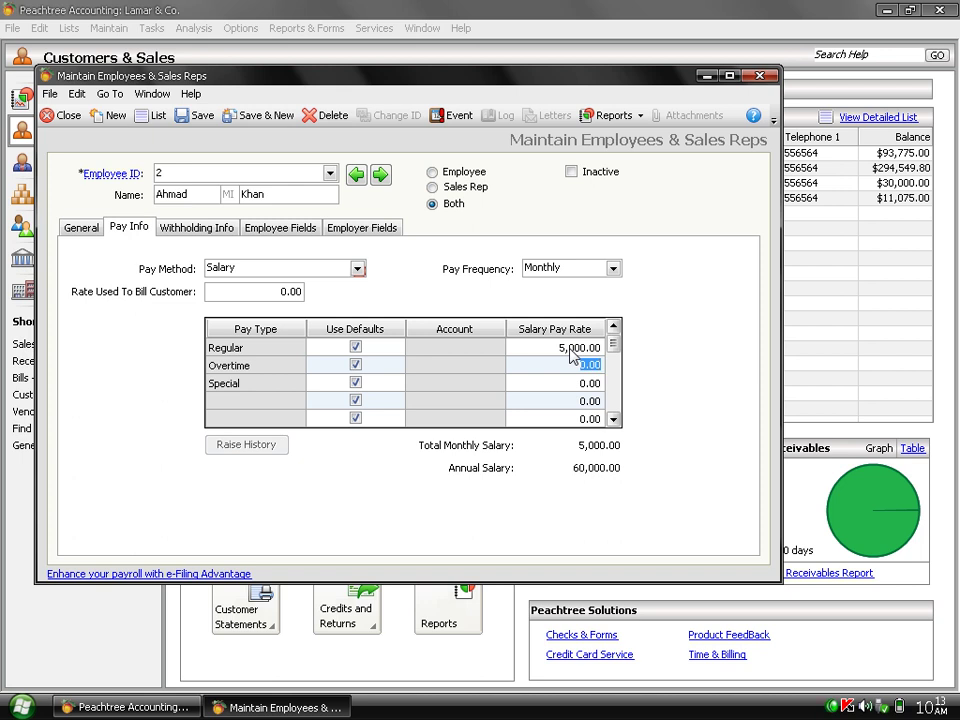
{"action": "type", "text": "200"}
{"action": "key", "text": "Down"}
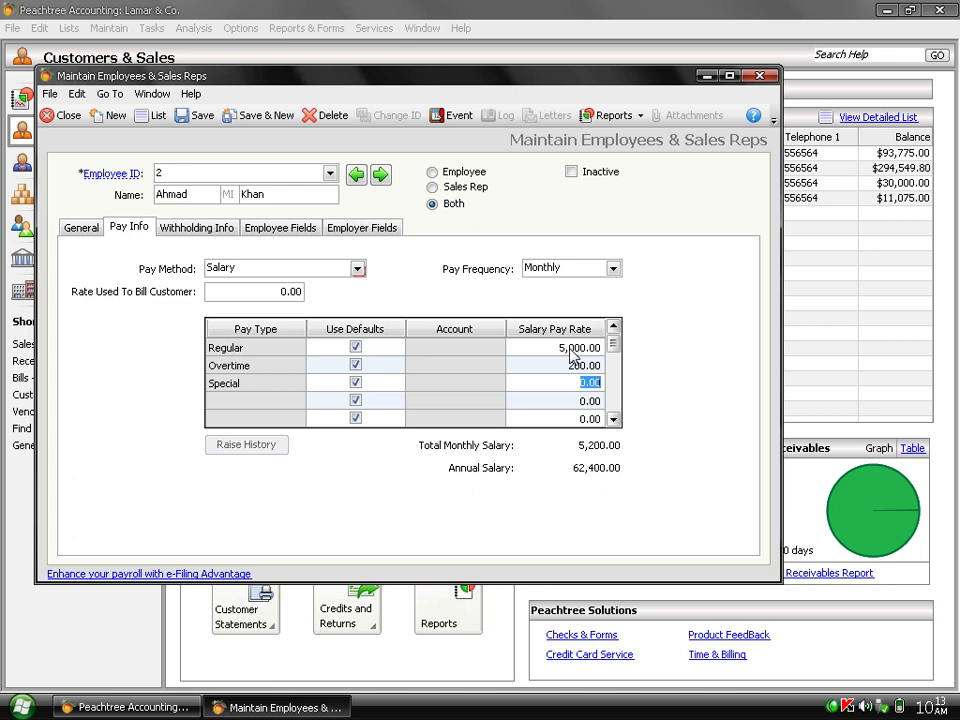
{"action": "type", "text": "500"}
{"action": "key", "text": "Return"}
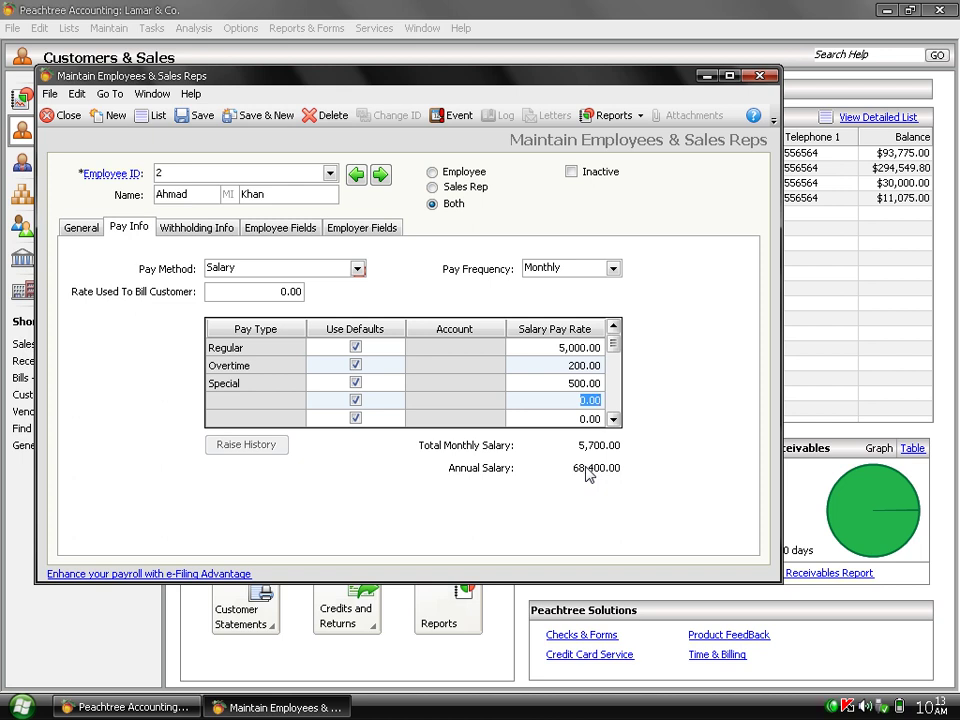
{"action": "left_click", "coordinate": [203, 229]}
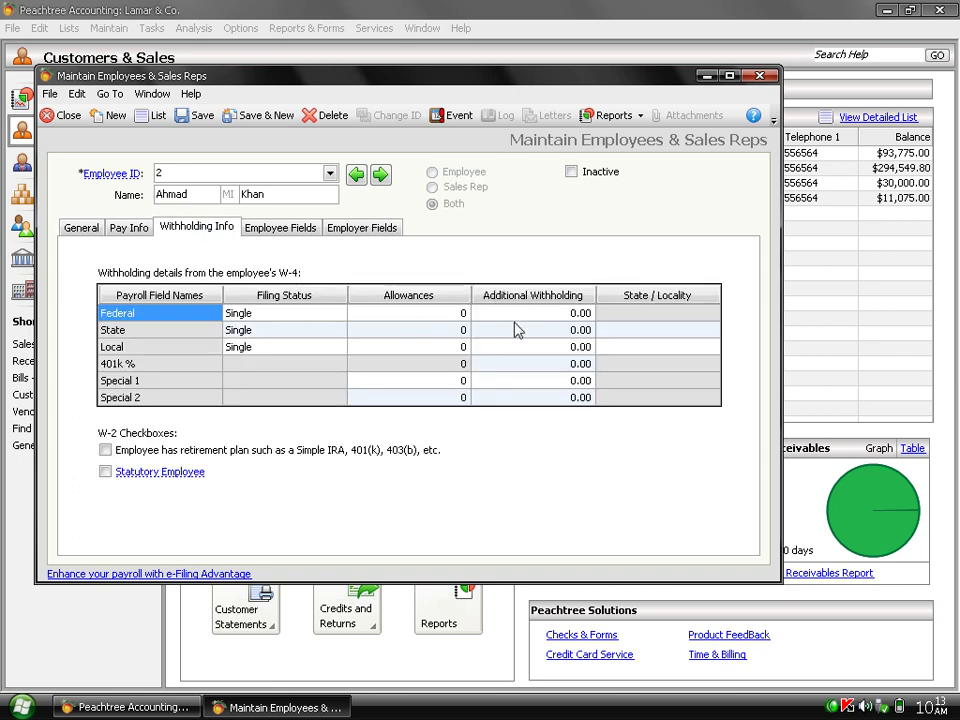
{"action": "left_click", "coordinate": [127, 235]}
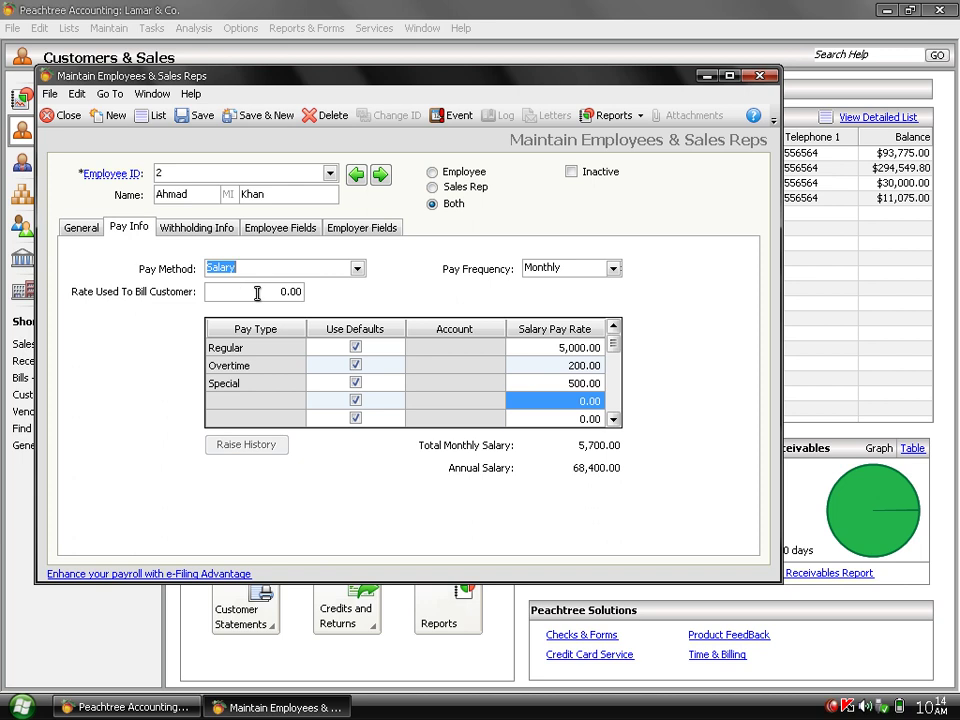
{"action": "left_click", "coordinate": [257, 292]}
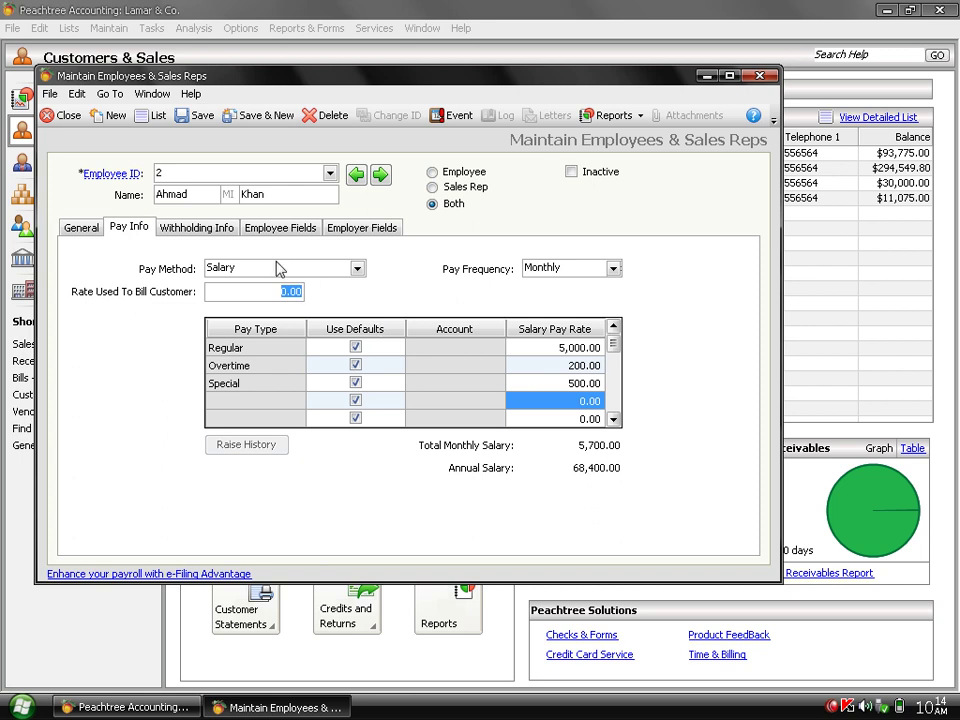
{"action": "left_click", "coordinate": [230, 236]}
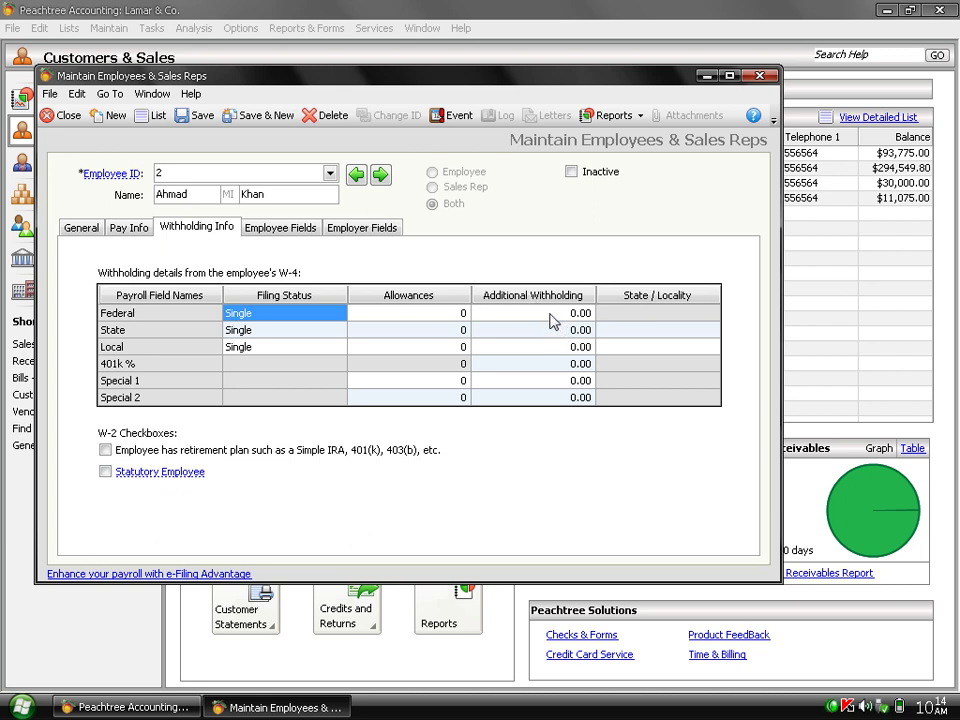
Set the Federal withholding allowances to 12.
{"action": "left_click", "coordinate": [445, 312]}
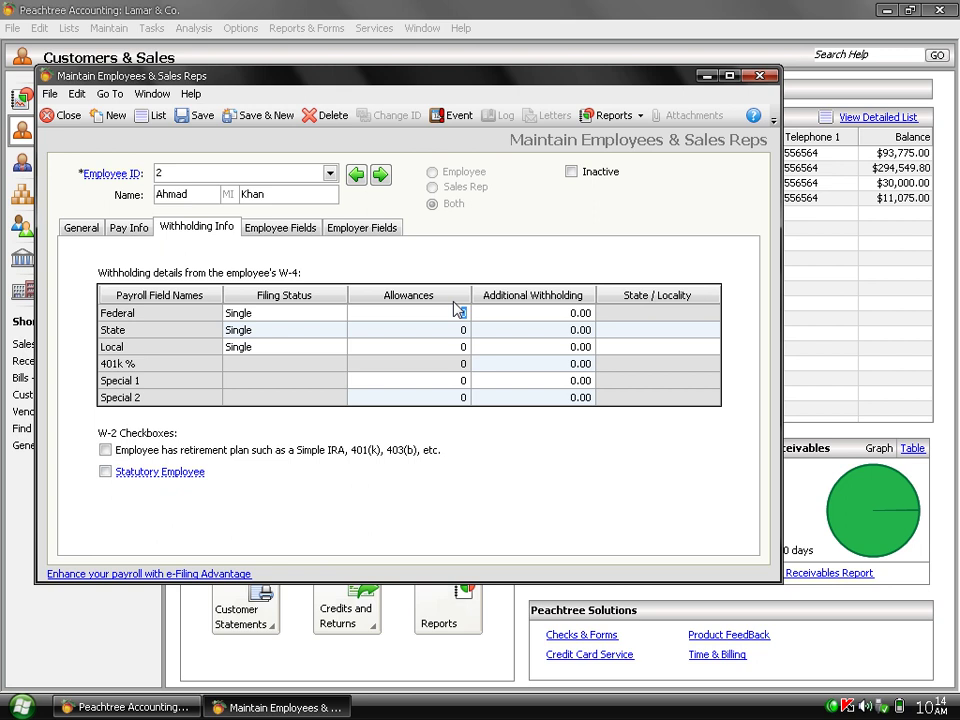
{"action": "type", "text": "12"}
{"action": "key", "text": "Tab"}
{"action": "left_click", "coordinate": [284, 232]}
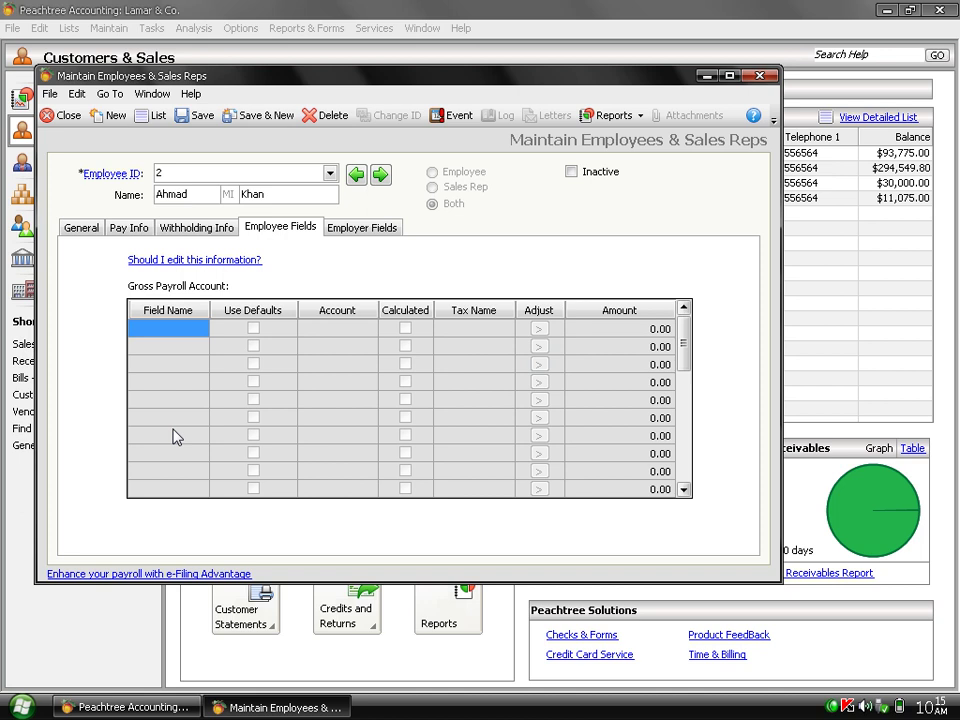
Switch between the Employer and Employee payroll fields, then return to the General details.
{"action": "left_click", "coordinate": [356, 229]}
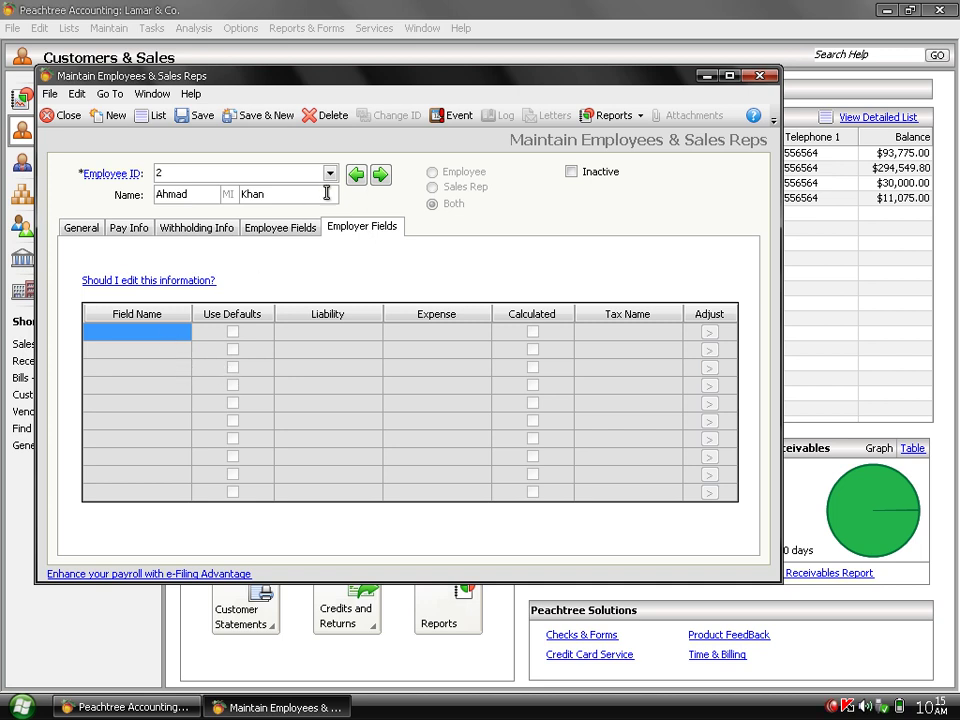
{"action": "left_click", "coordinate": [306, 231]}
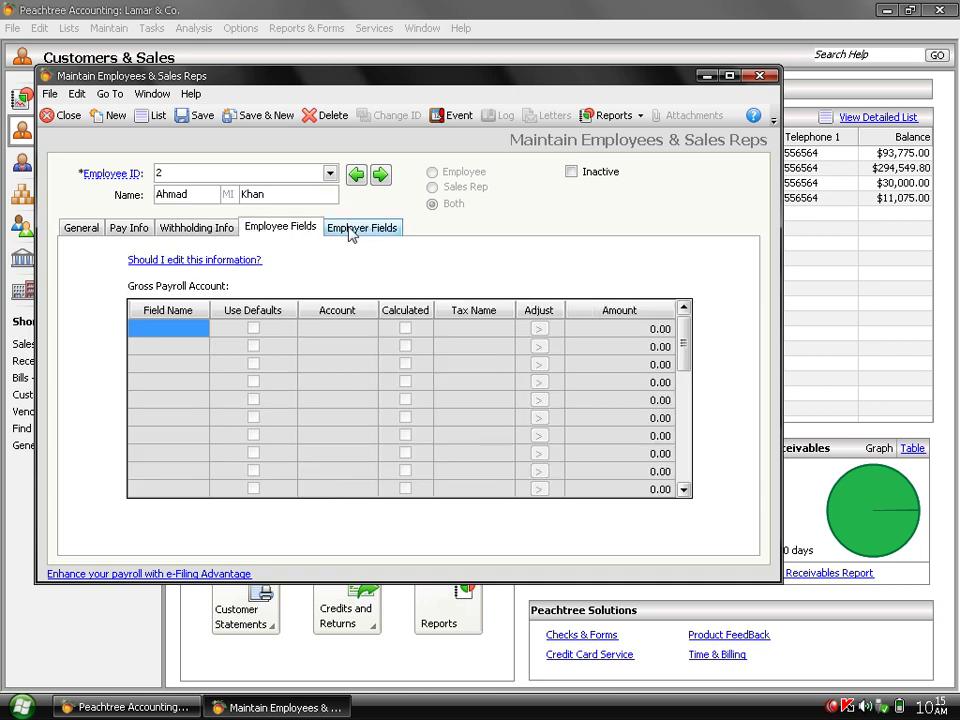
{"action": "left_click", "coordinate": [350, 232]}
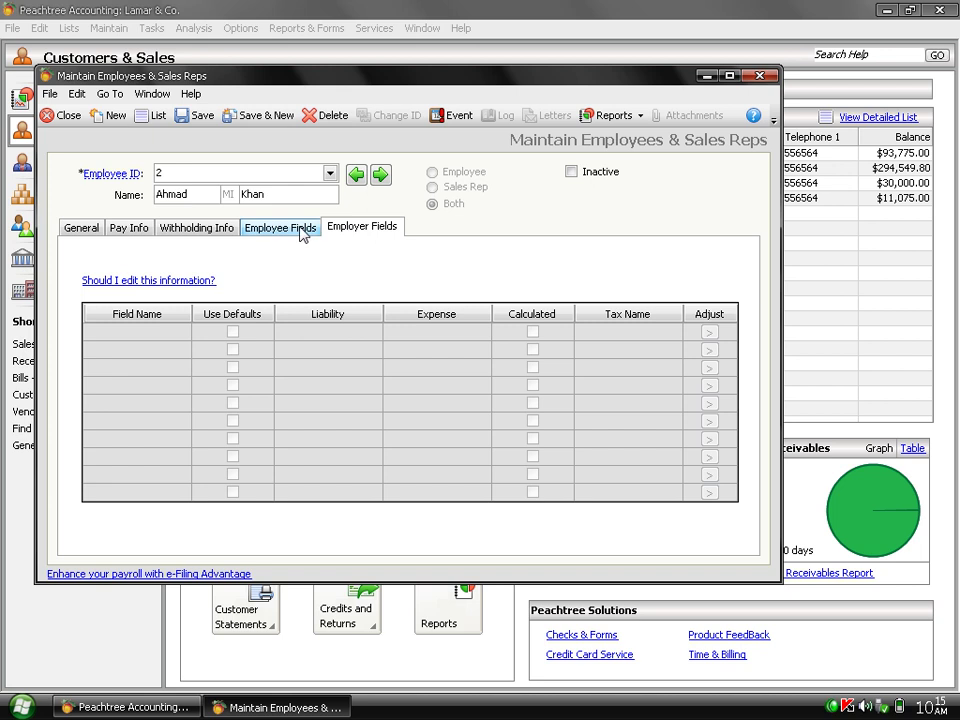
{"action": "left_click", "coordinate": [300, 231]}
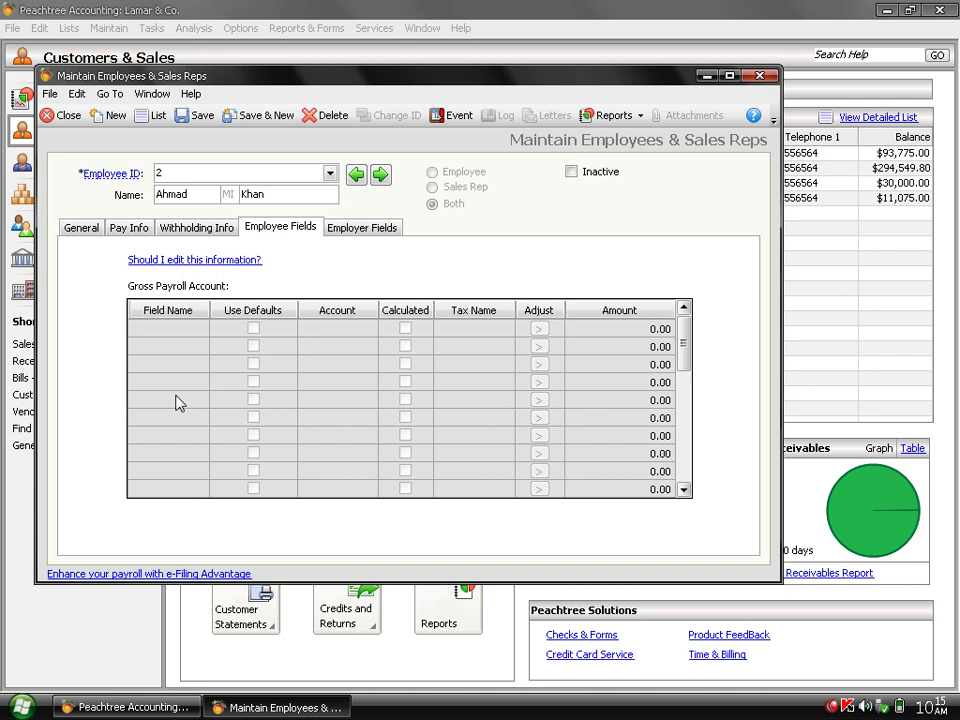
{"action": "left_click", "coordinate": [92, 231]}
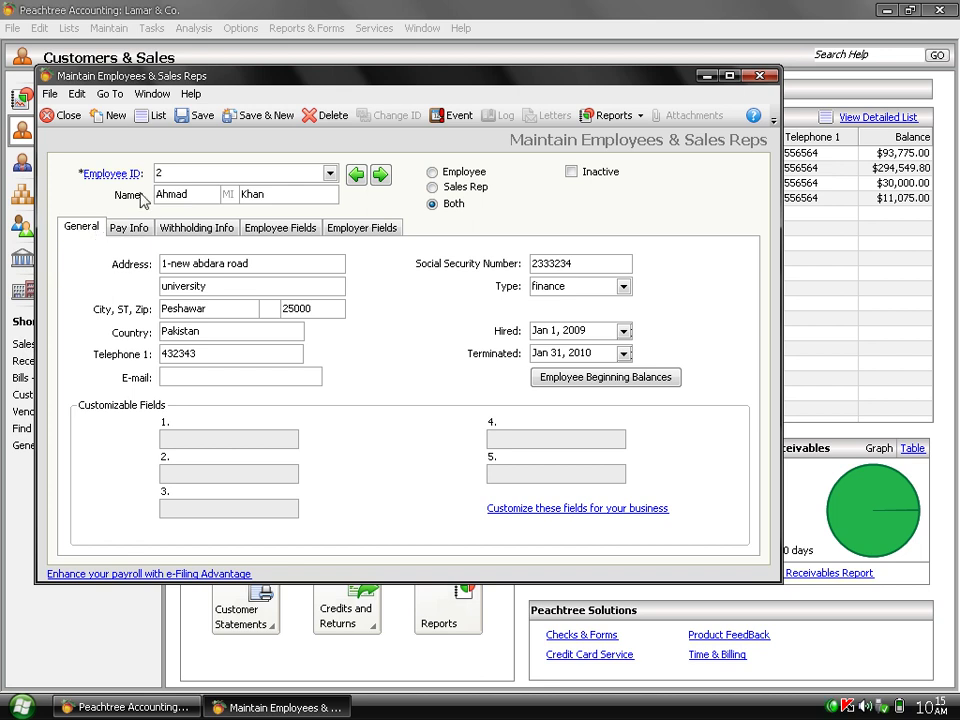
Attempt to save employee 2 and dismiss the 'valid account must be selected' warning.
{"action": "left_click", "coordinate": [199, 118]}
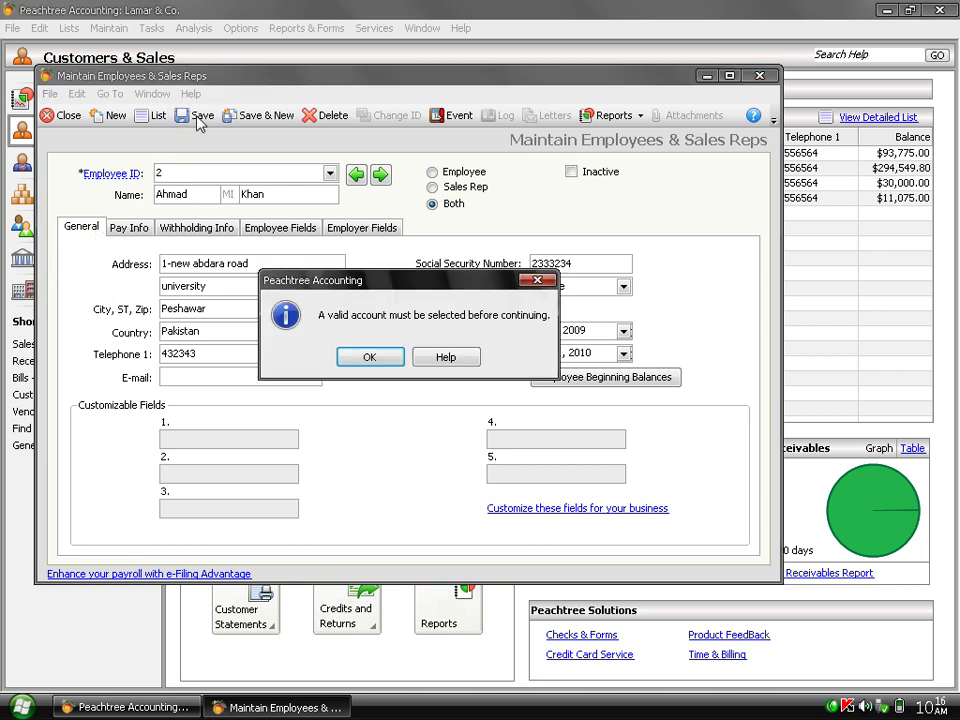
{"action": "left_click", "coordinate": [366, 358]}
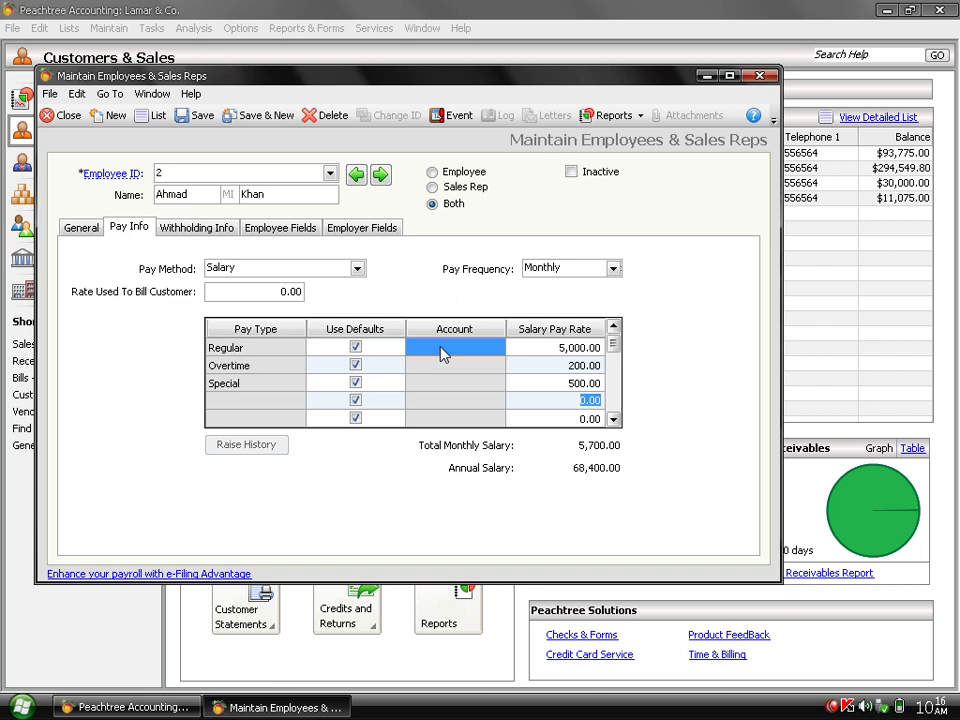
Uncheck Use Defaults for Special, Overtime and Regular pay, retrying the save after each warning.
{"action": "left_click", "coordinate": [355, 383]}
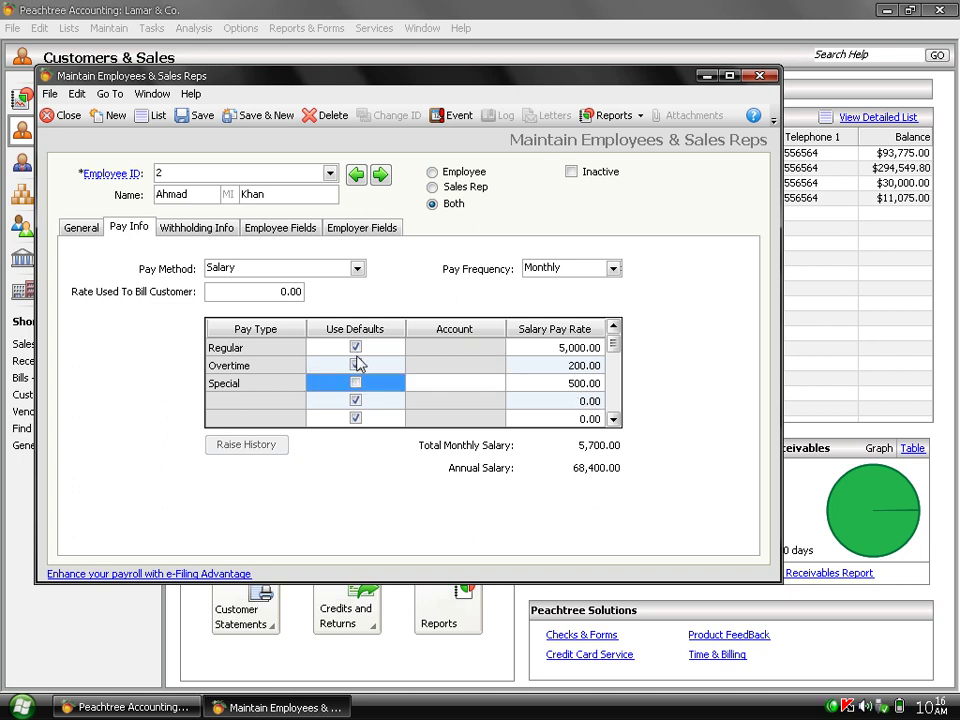
{"action": "left_click", "coordinate": [356, 366]}
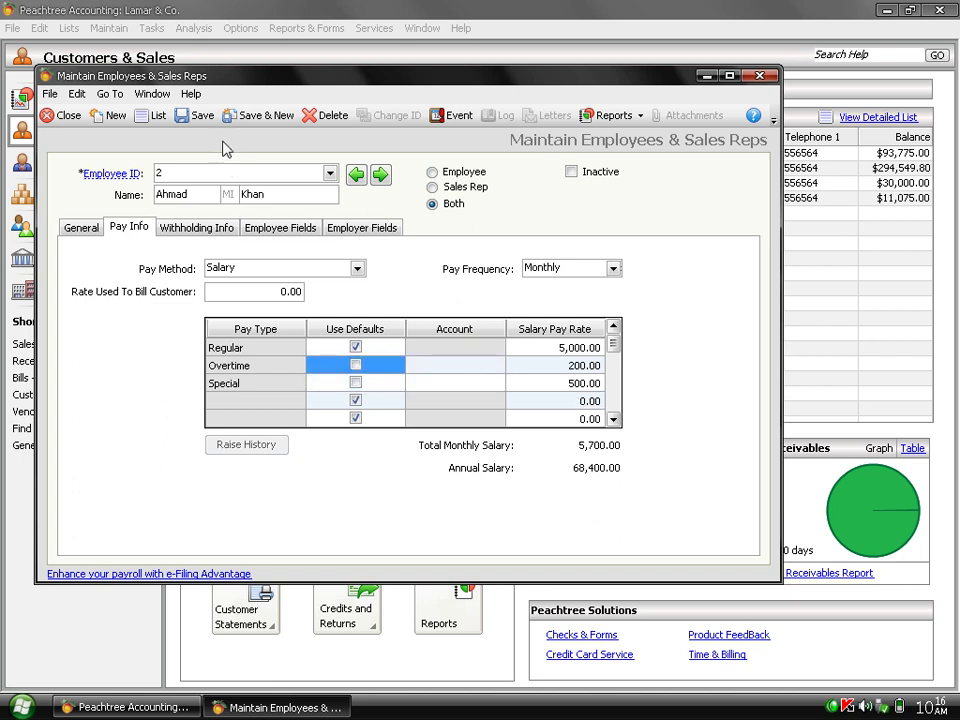
{"action": "left_click", "coordinate": [190, 117]}
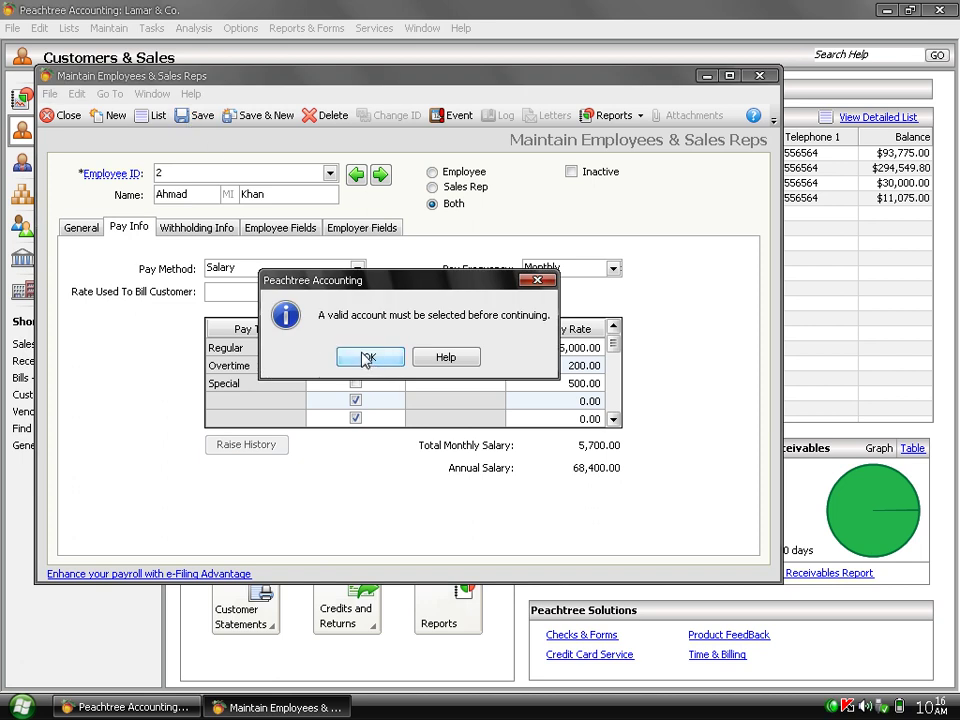
{"action": "left_click", "coordinate": [366, 358]}
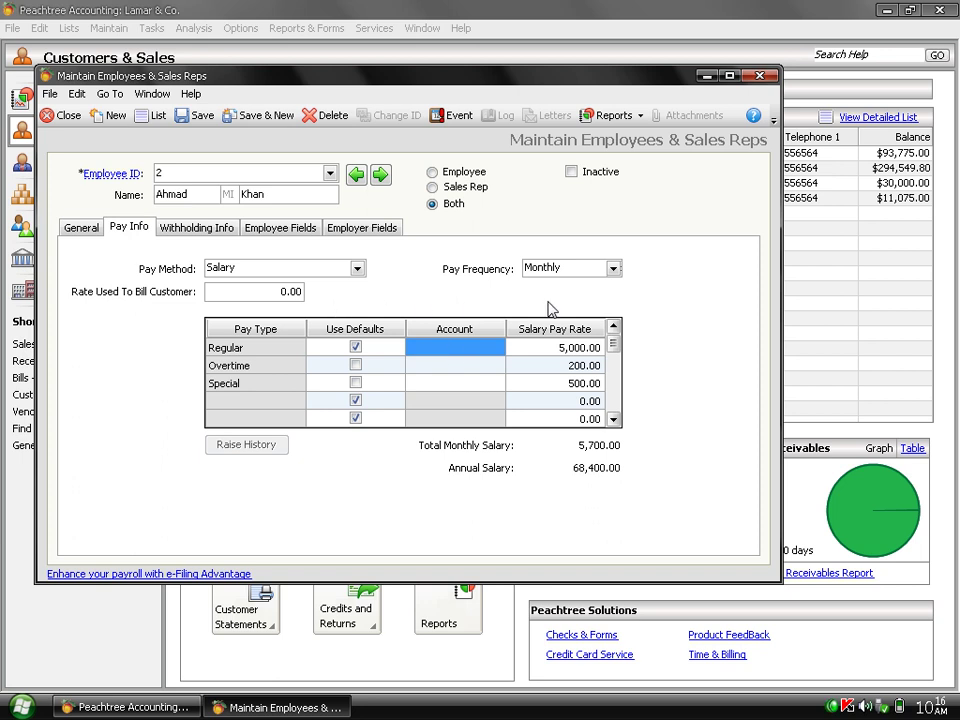
{"action": "left_click", "coordinate": [356, 347]}
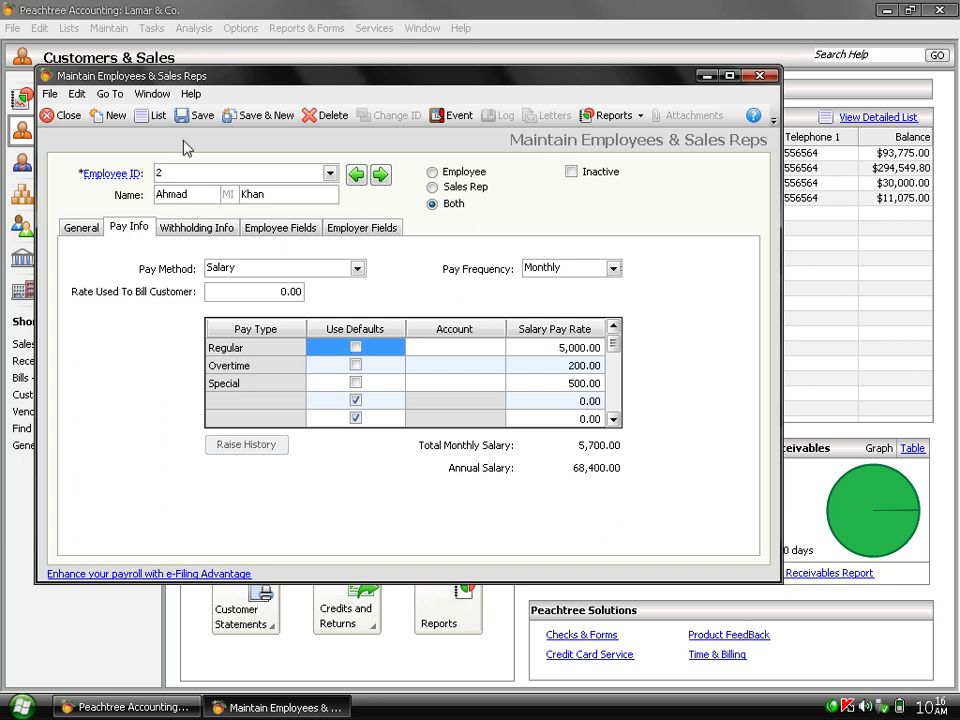
{"action": "left_click", "coordinate": [201, 116]}
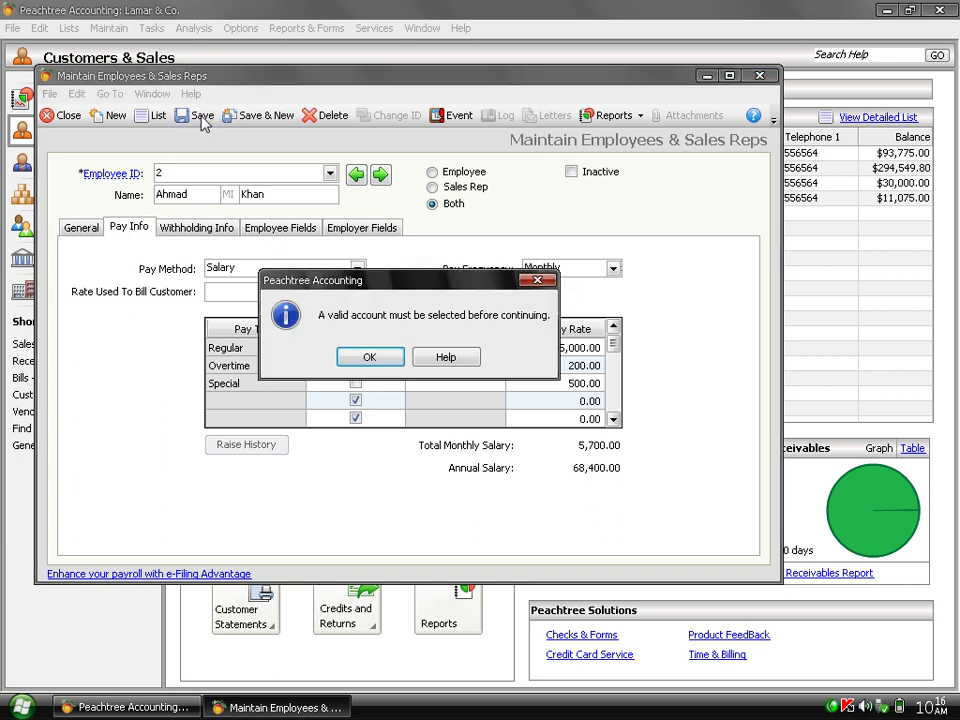
{"action": "left_click", "coordinate": [371, 357]}
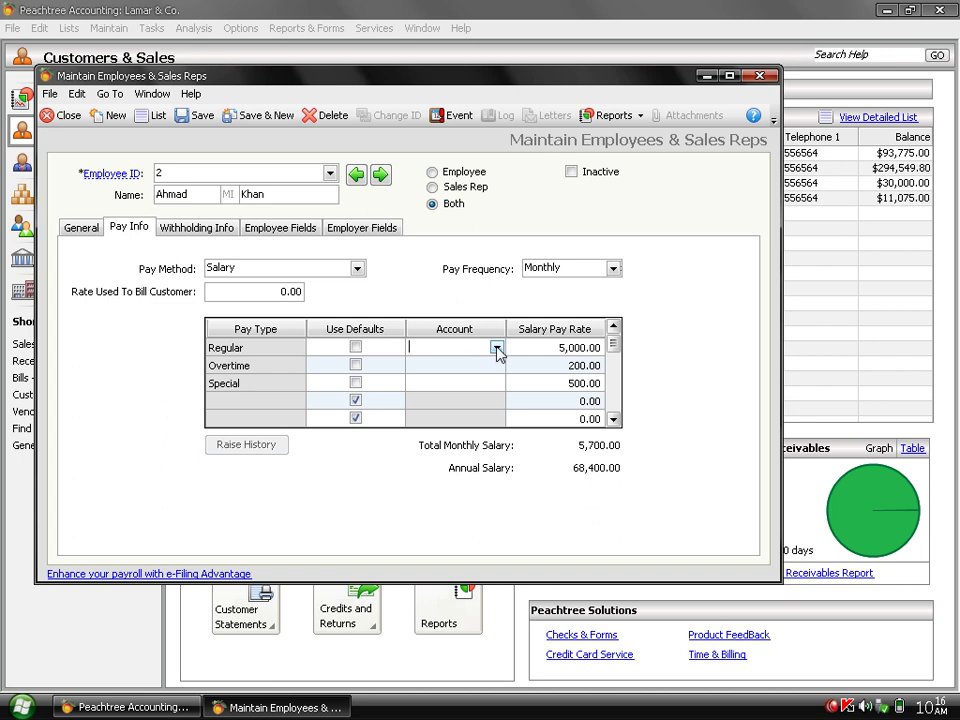
Search the Regular pay account lookup for 'payr'.
{"action": "left_click", "coordinate": [497, 349]}
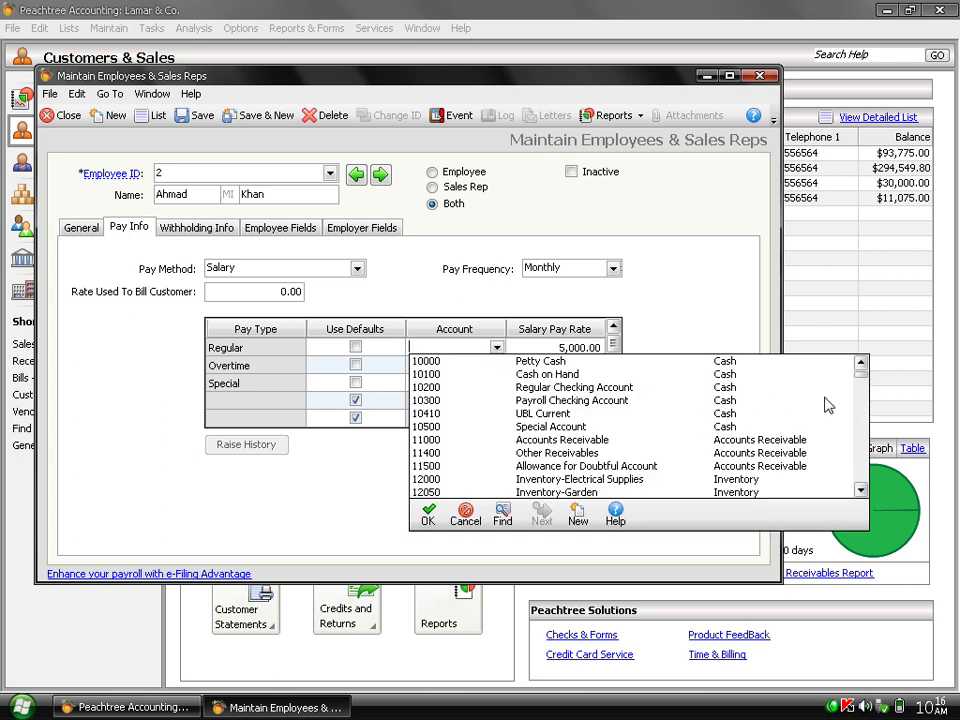
{"action": "left_click", "coordinate": [504, 514]}
{"action": "type", "text": "p"}
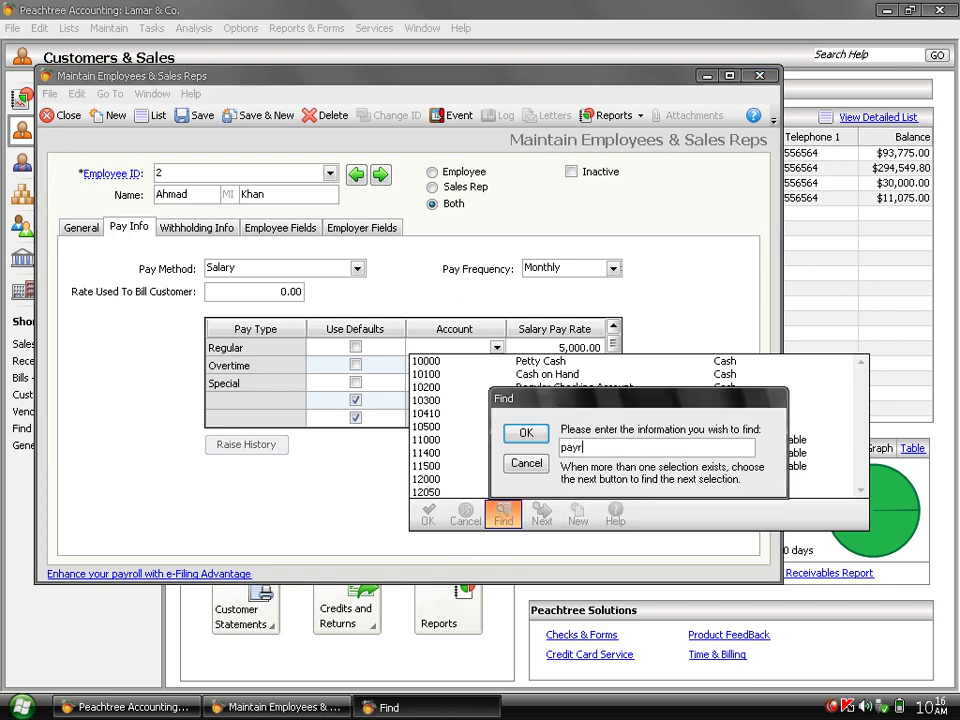
{"action": "type", "text": "ayr"}
{"action": "key", "text": "Return"}
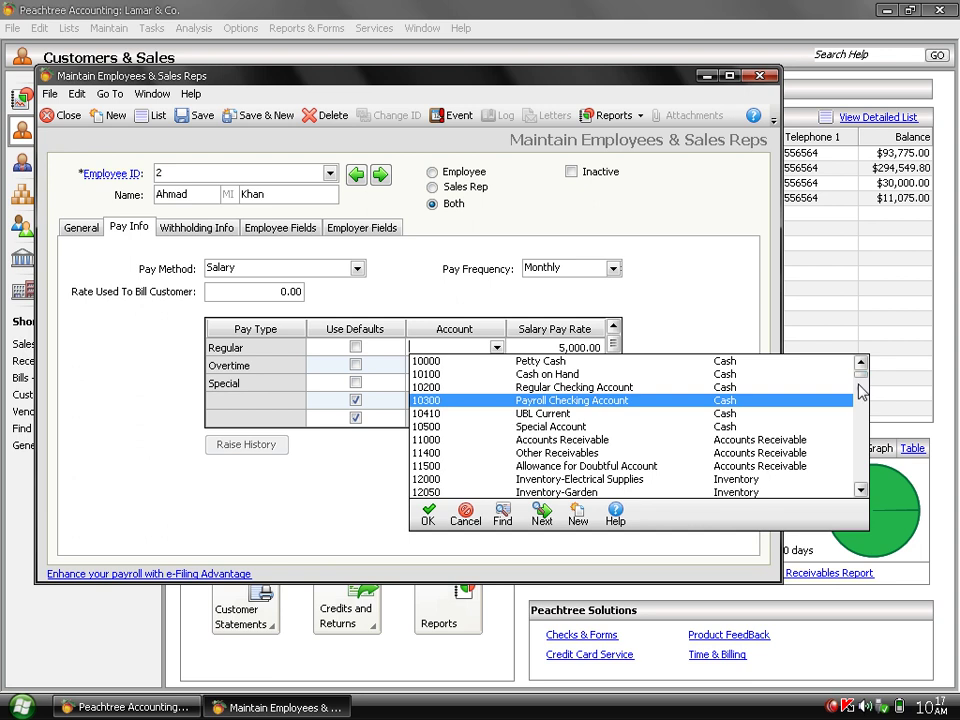
Cycle through the matching payroll accounts, then start a new chart-of-accounts entry.
{"action": "left_click", "coordinate": [540, 518]}
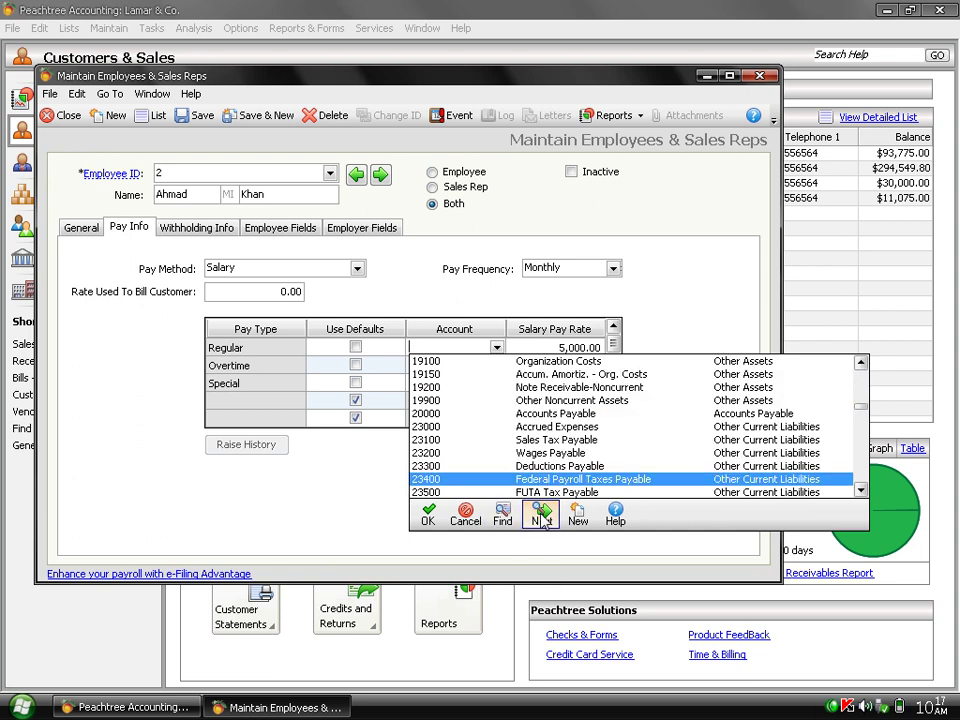
{"action": "left_click", "coordinate": [540, 518]}
{"action": "left_click", "coordinate": [540, 518]}
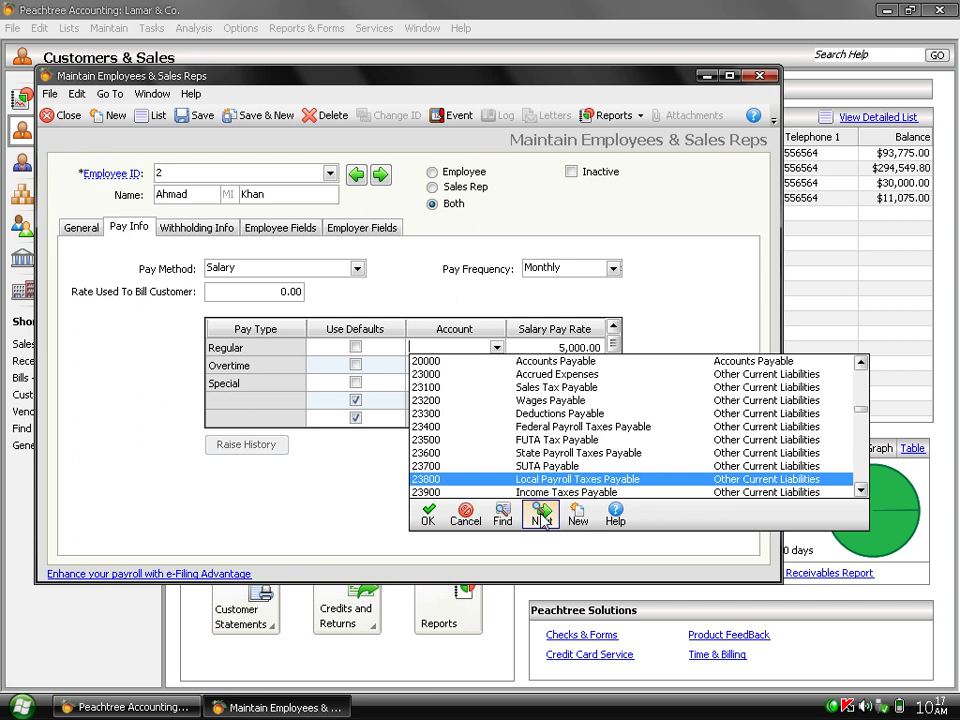
{"action": "left_click", "coordinate": [540, 518]}
{"action": "left_click", "coordinate": [540, 518]}
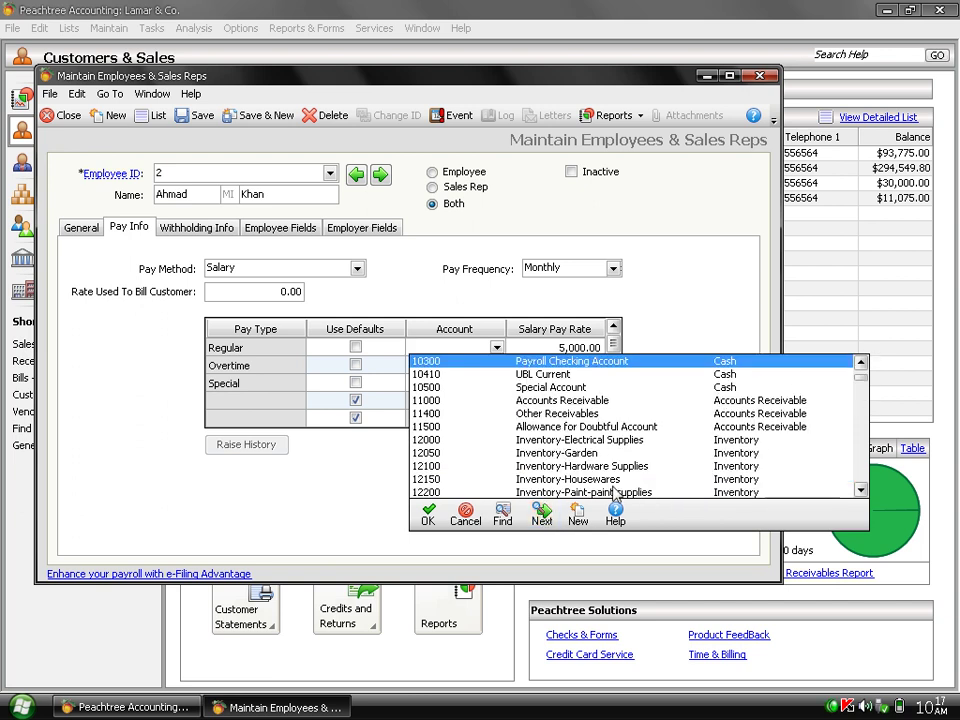
{"action": "left_click", "coordinate": [542, 518]}
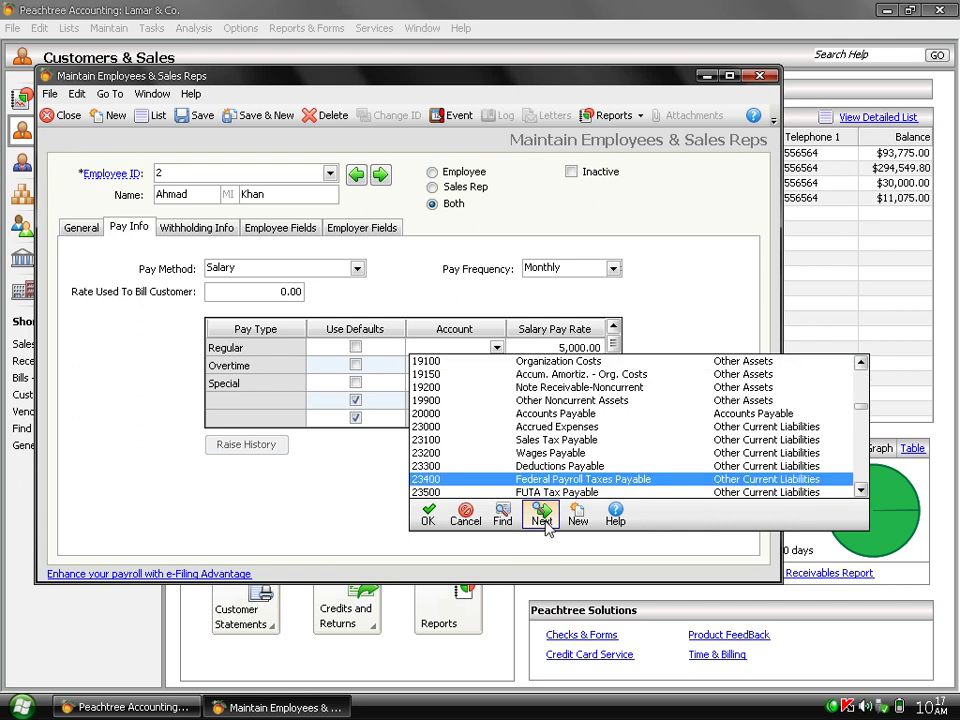
{"action": "left_click", "coordinate": [542, 518]}
{"action": "left_click", "coordinate": [542, 518]}
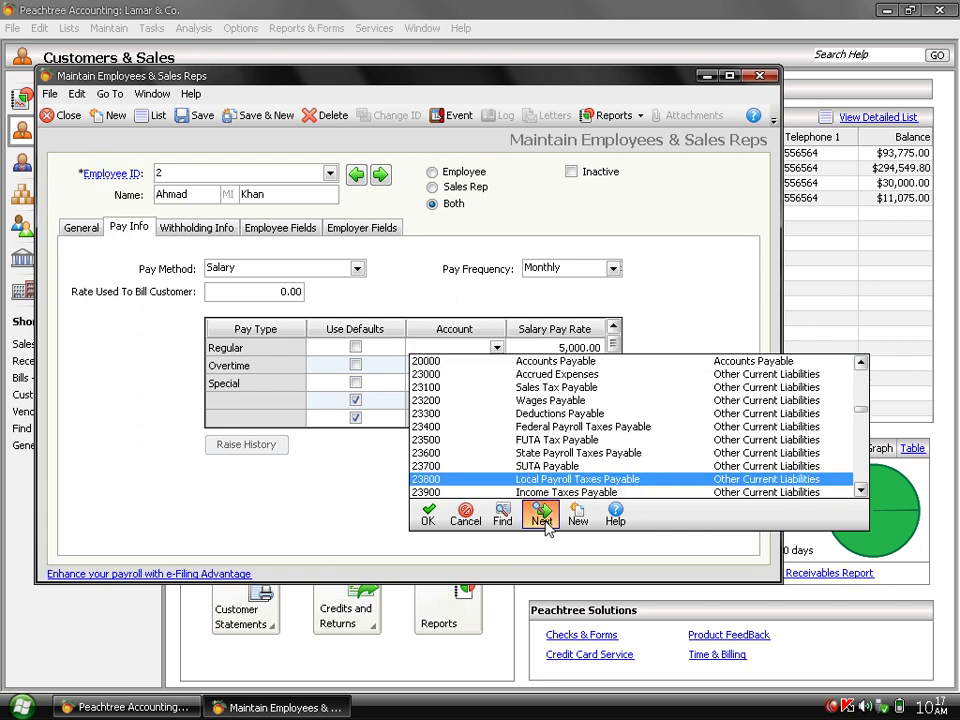
{"action": "left_click", "coordinate": [542, 518]}
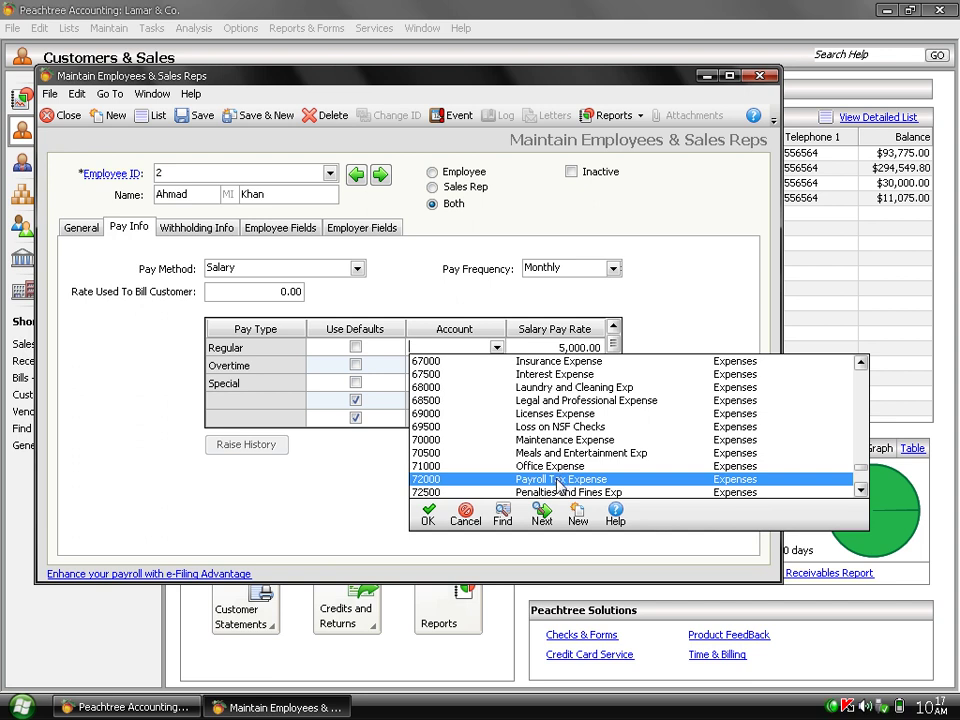
{"action": "left_click", "coordinate": [578, 516]}
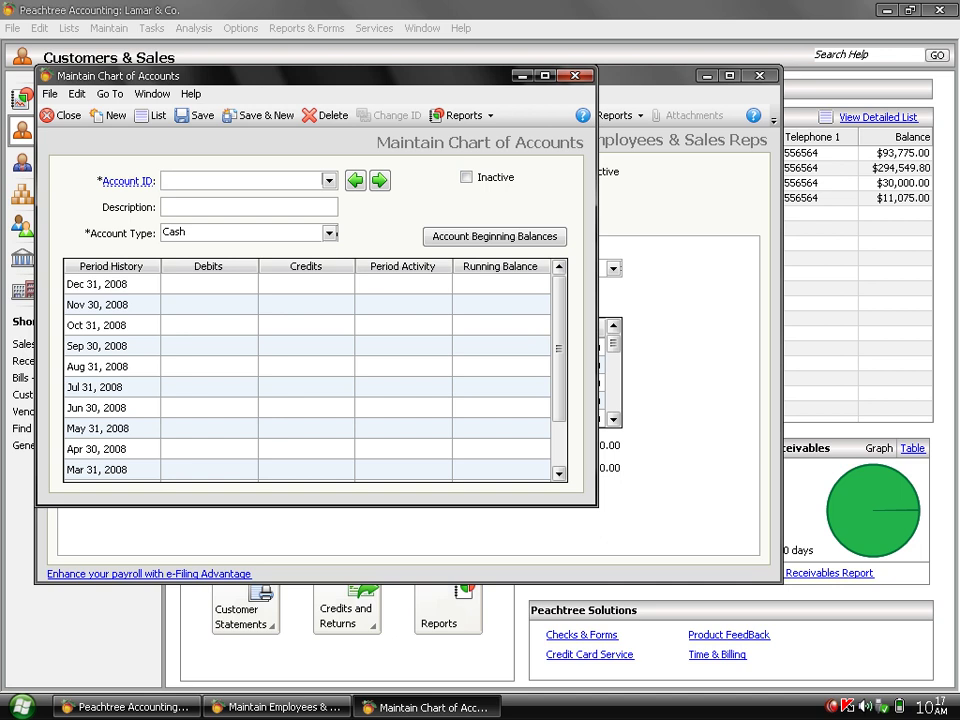
Create Expenses account 60011 'Payroll Exp' based on account 60000 and save it.
{"action": "left_click", "coordinate": [329, 181]}
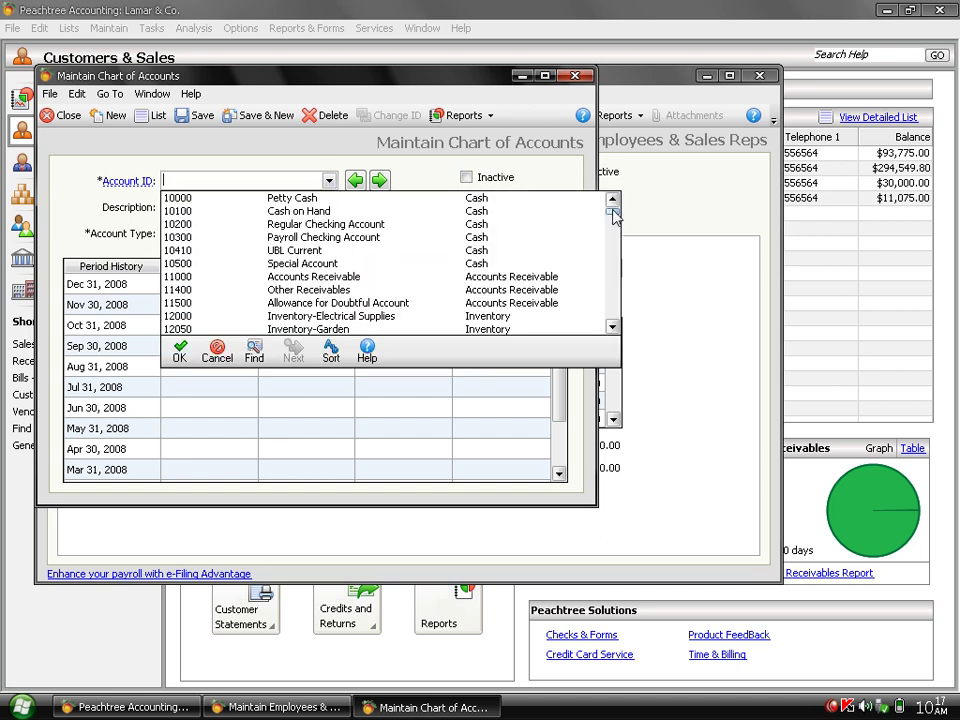
{"action": "left_click_drag", "start_coordinate": [614, 216], "coordinate": [614, 291]}
{"action": "double_click", "coordinate": [288, 290]}
{"action": "left_click", "coordinate": [199, 187]}
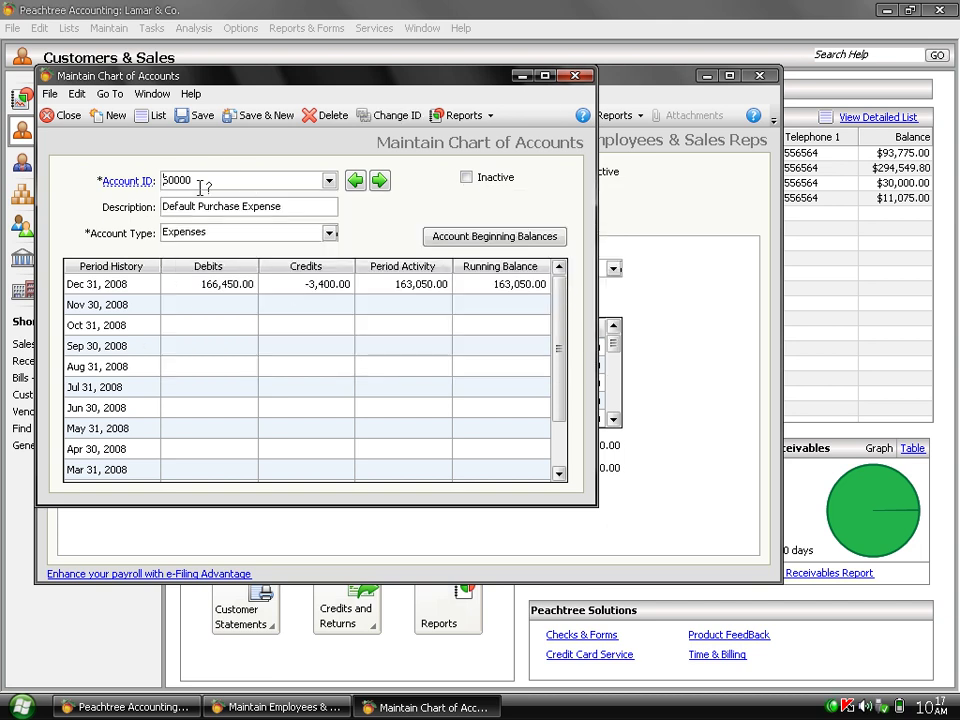
{"action": "key", "text": "BackSpace"}
{"action": "key", "text": "BackSpace"}
{"action": "type", "text": "1"}
{"action": "key", "text": "Tab"}
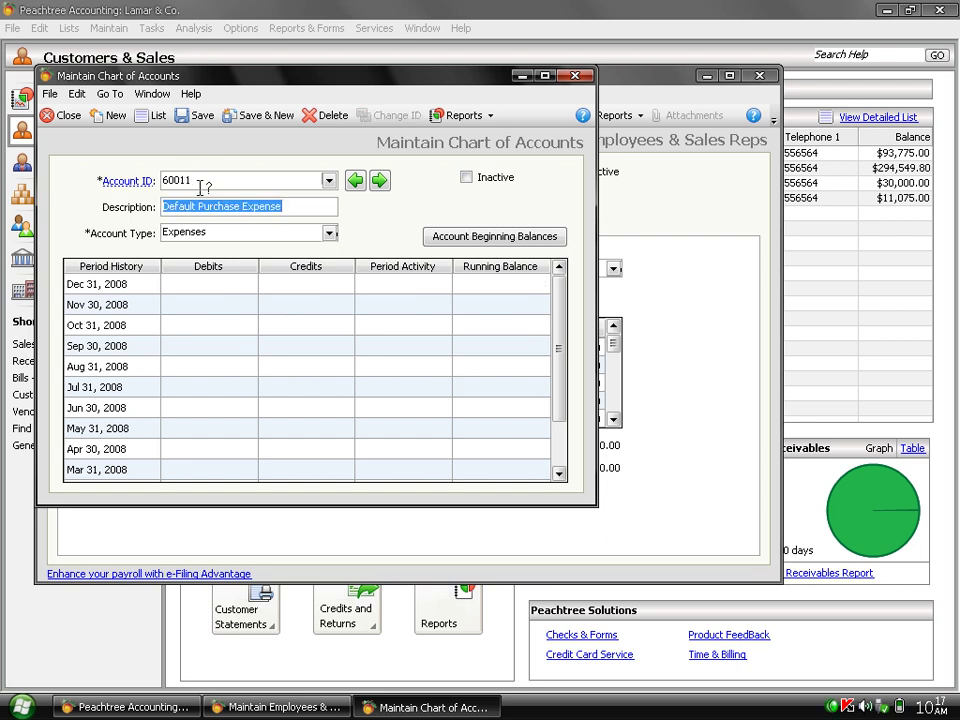
{"action": "type", "text": "Payroll Exp"}
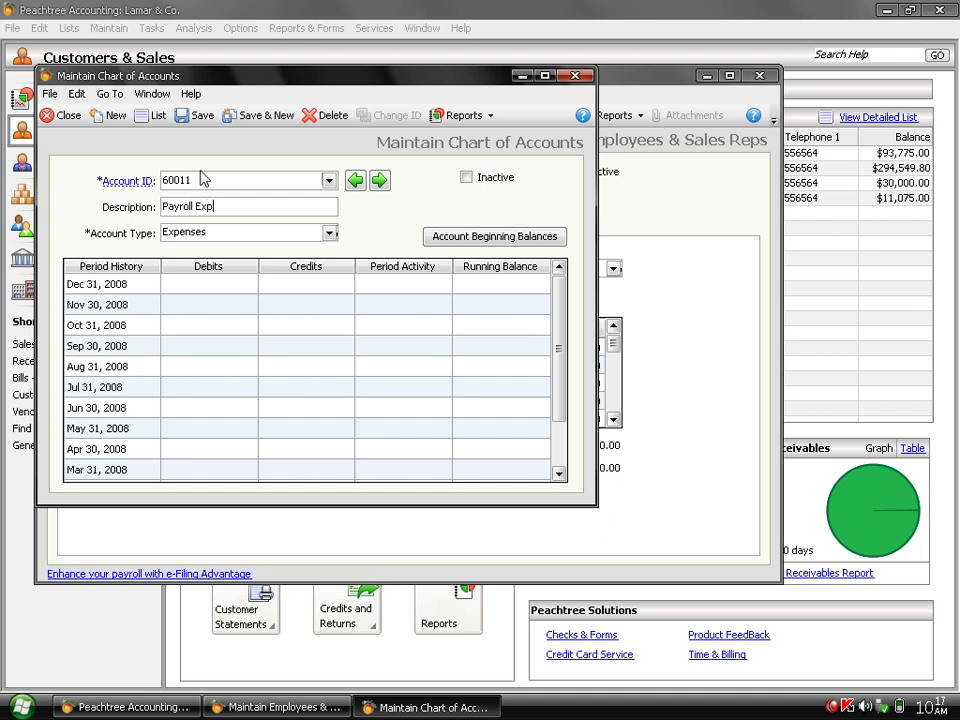
{"action": "left_click", "coordinate": [203, 118]}
{"action": "left_click", "coordinate": [63, 115]}
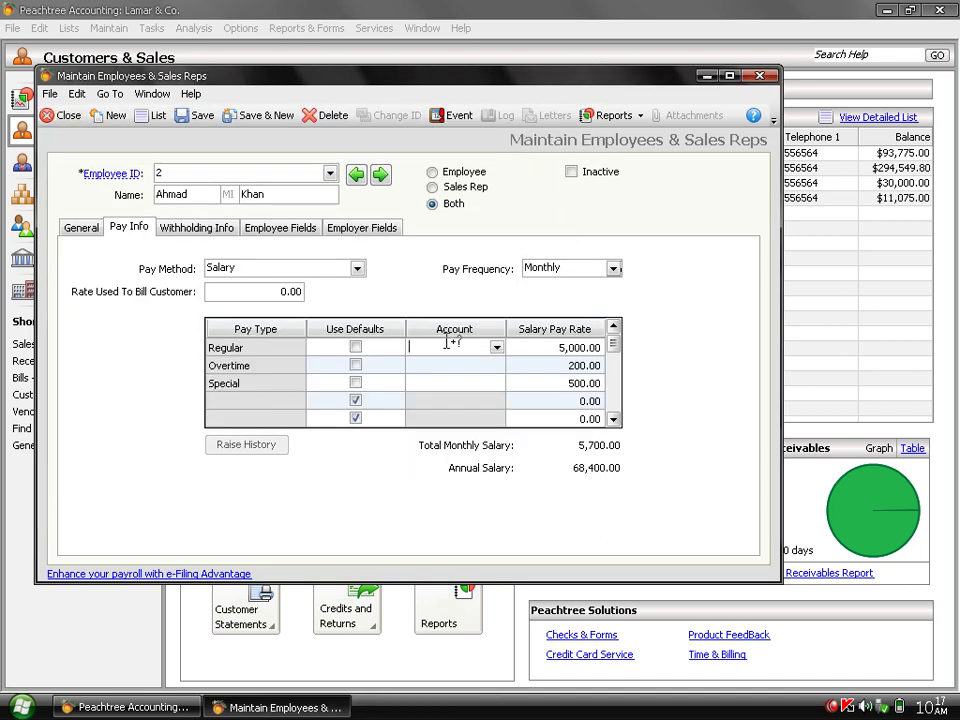
Assign account 60011 Payroll Exp to employee 2's Regular pay row.
{"action": "type", "text": "60000"}
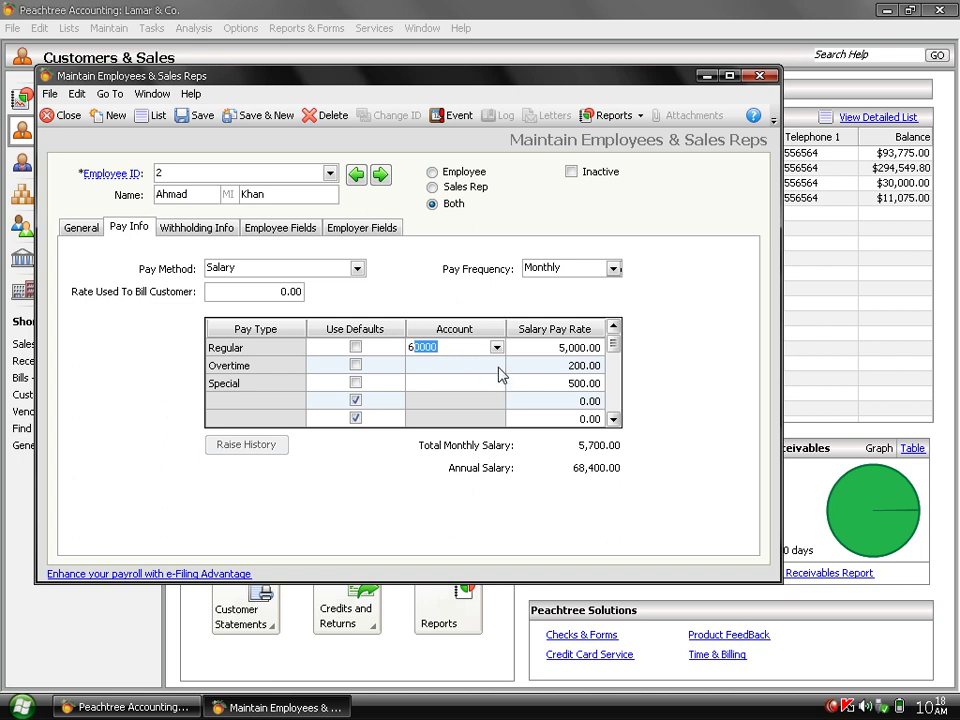
{"action": "left_click", "coordinate": [496, 347]}
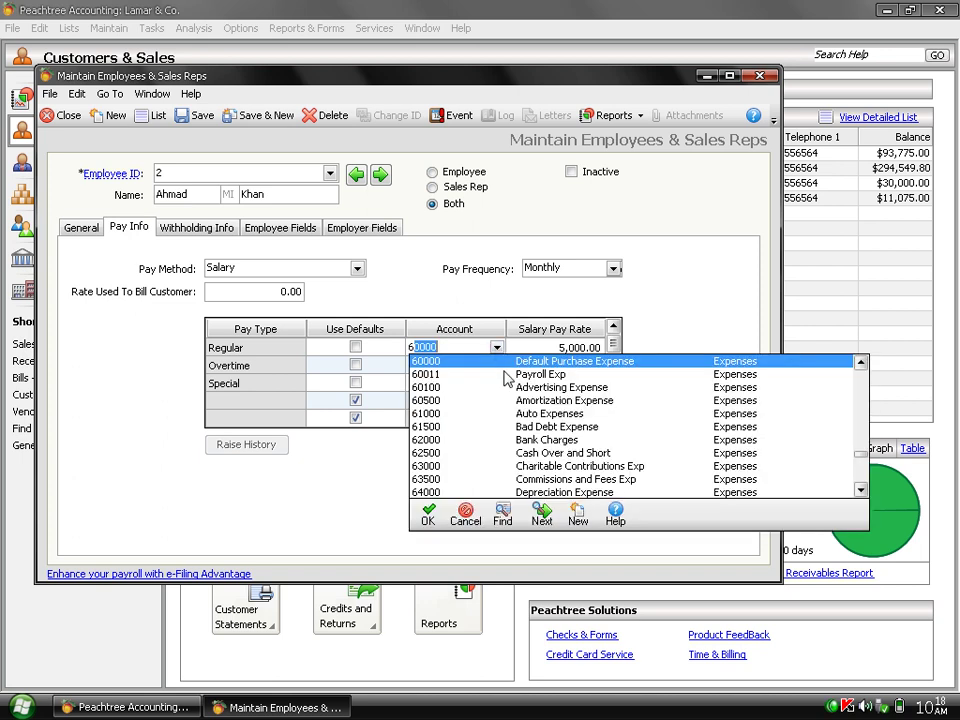
{"action": "left_click", "coordinate": [504, 376]}
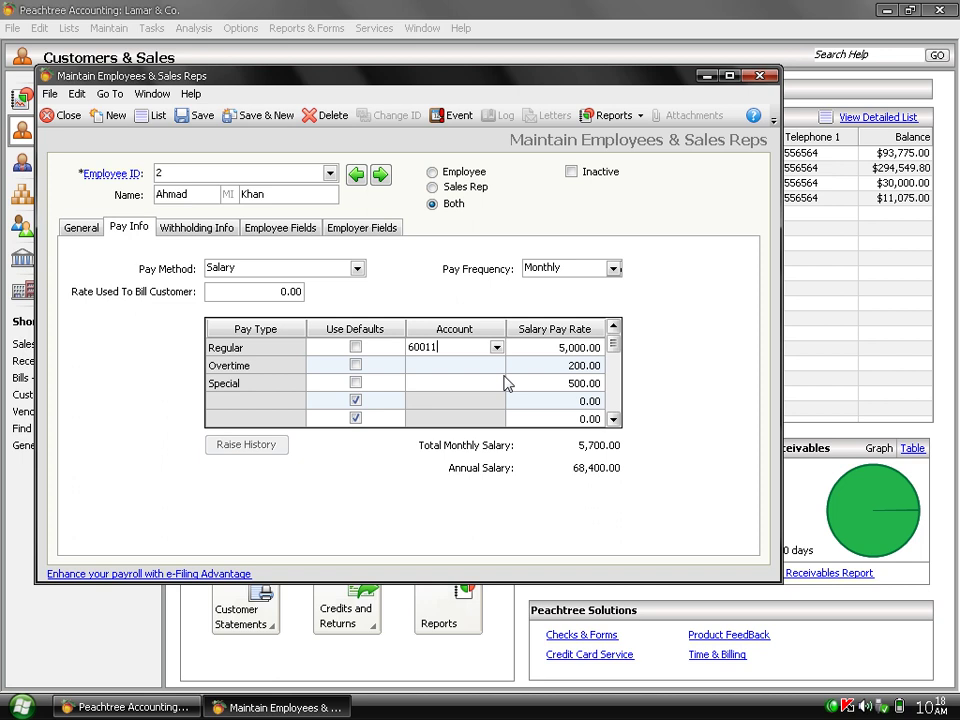
{"action": "left_click", "coordinate": [356, 347]}
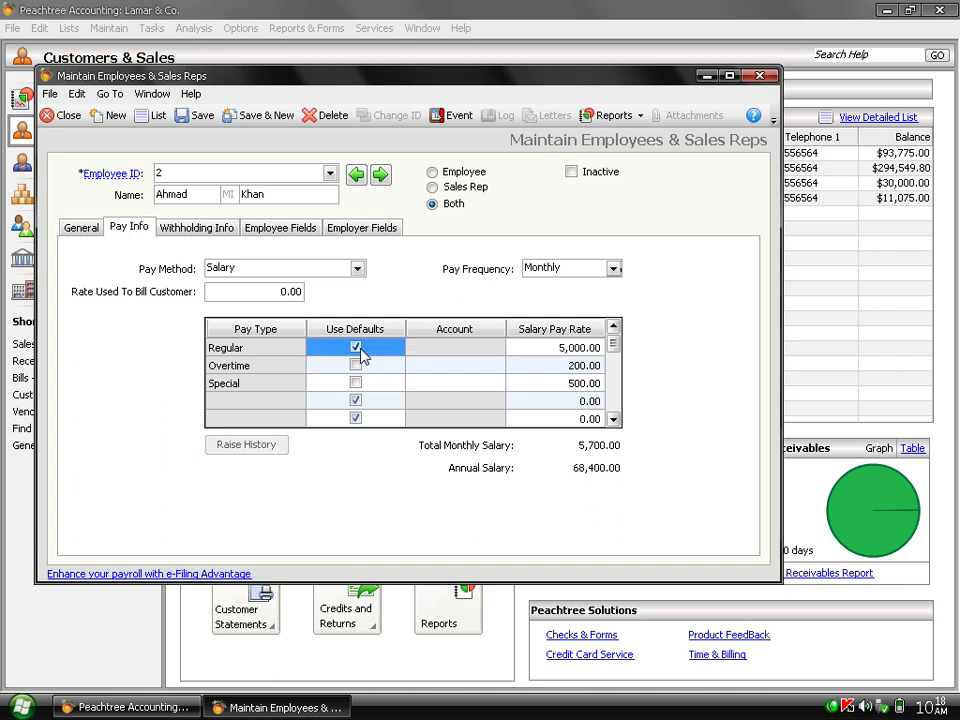
{"action": "left_click", "coordinate": [358, 352]}
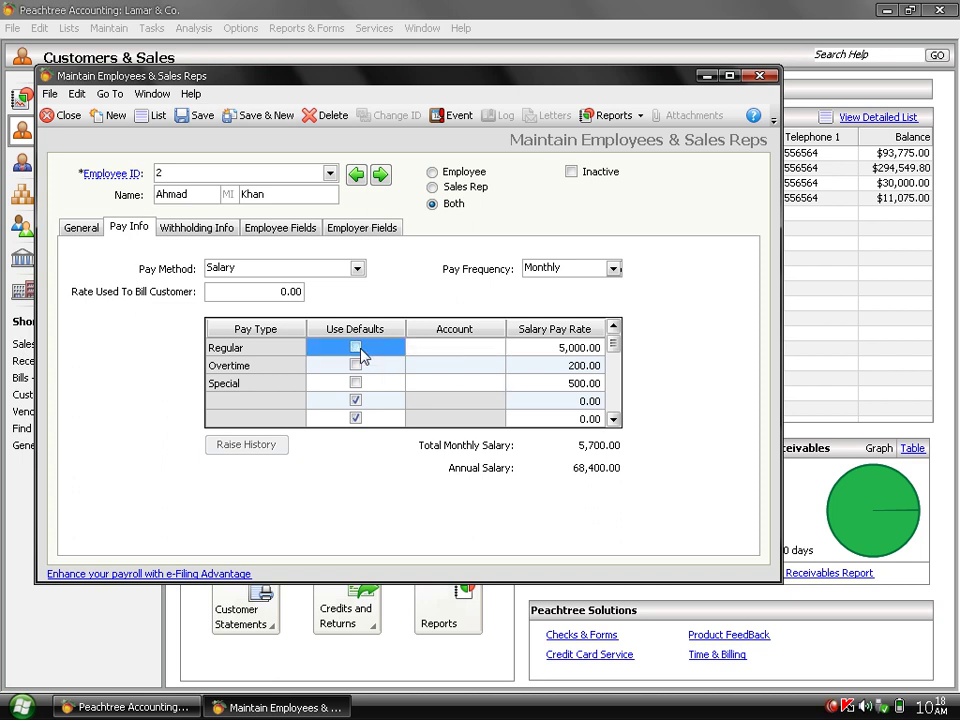
{"action": "left_click", "coordinate": [474, 350]}
{"action": "type", "text": "60000"}
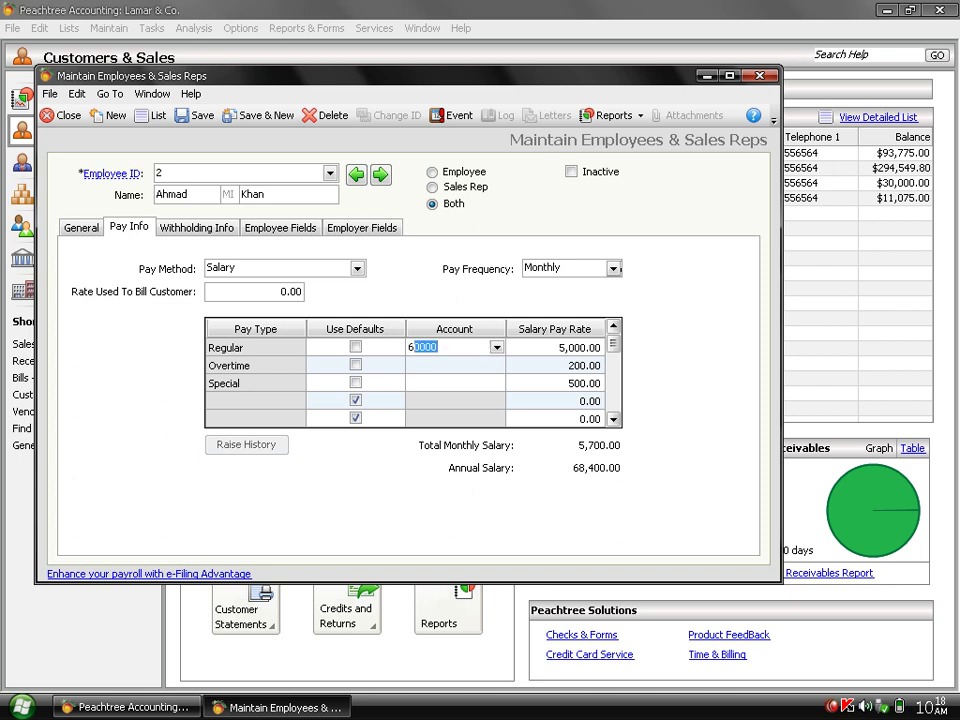
{"action": "left_click", "coordinate": [495, 348]}
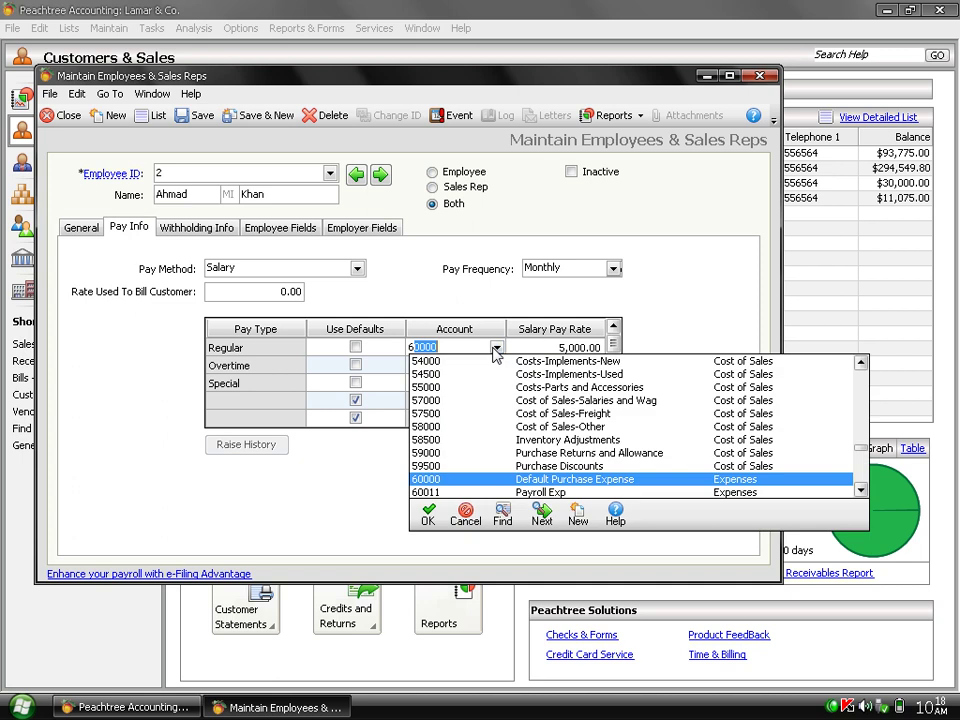
{"action": "double_click", "coordinate": [539, 493]}
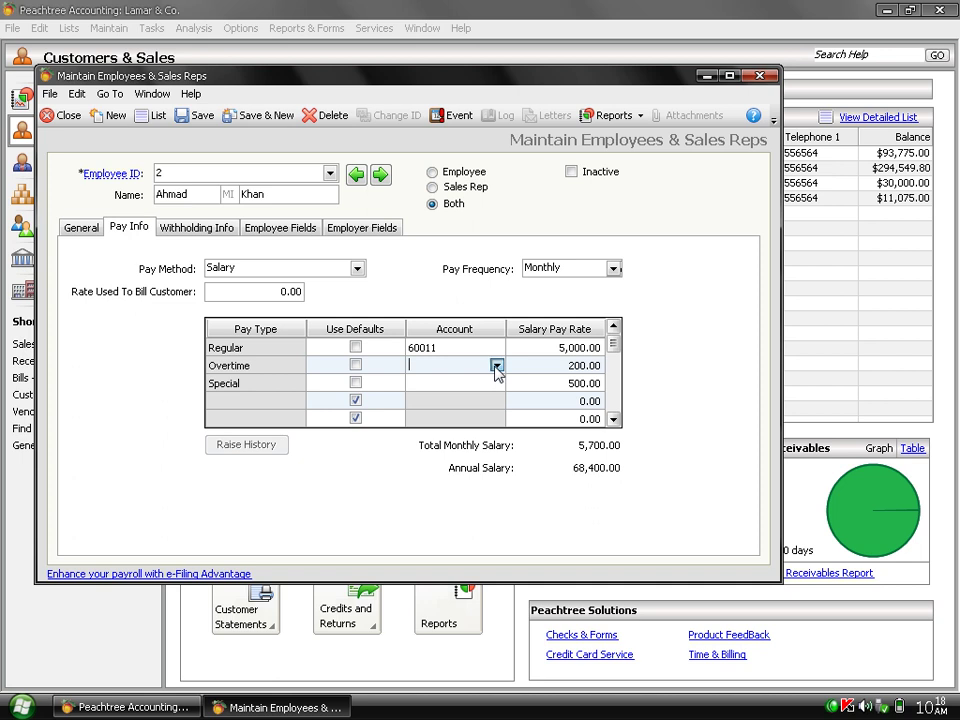
Set account 60011 Payroll Exp on the Overtime and Special pay rows.
{"action": "left_click", "coordinate": [497, 366]}
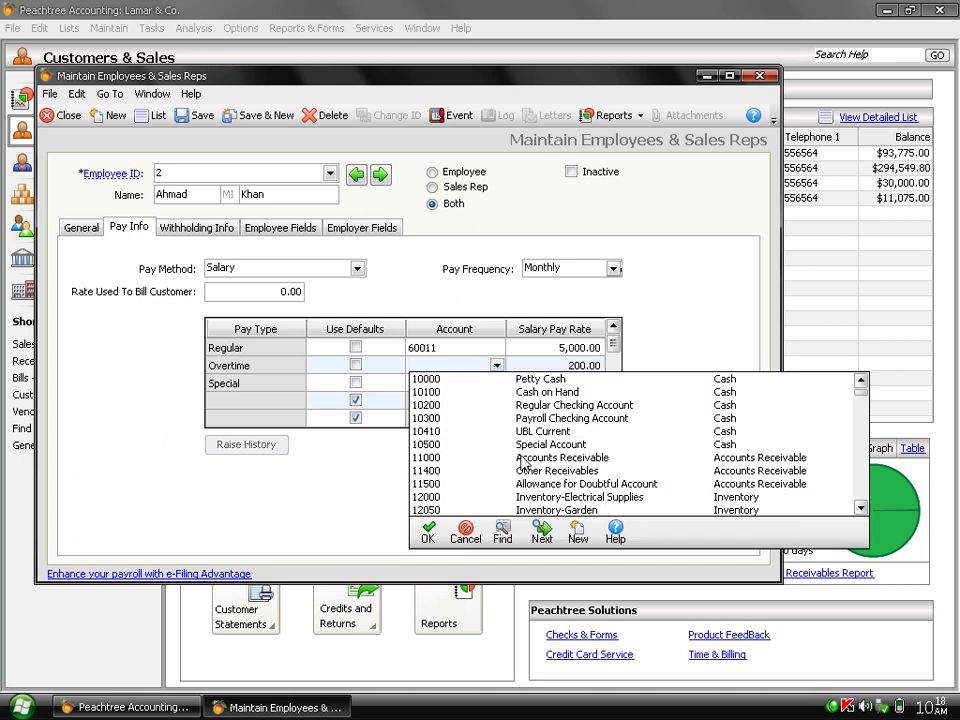
{"action": "type", "text": "6"}
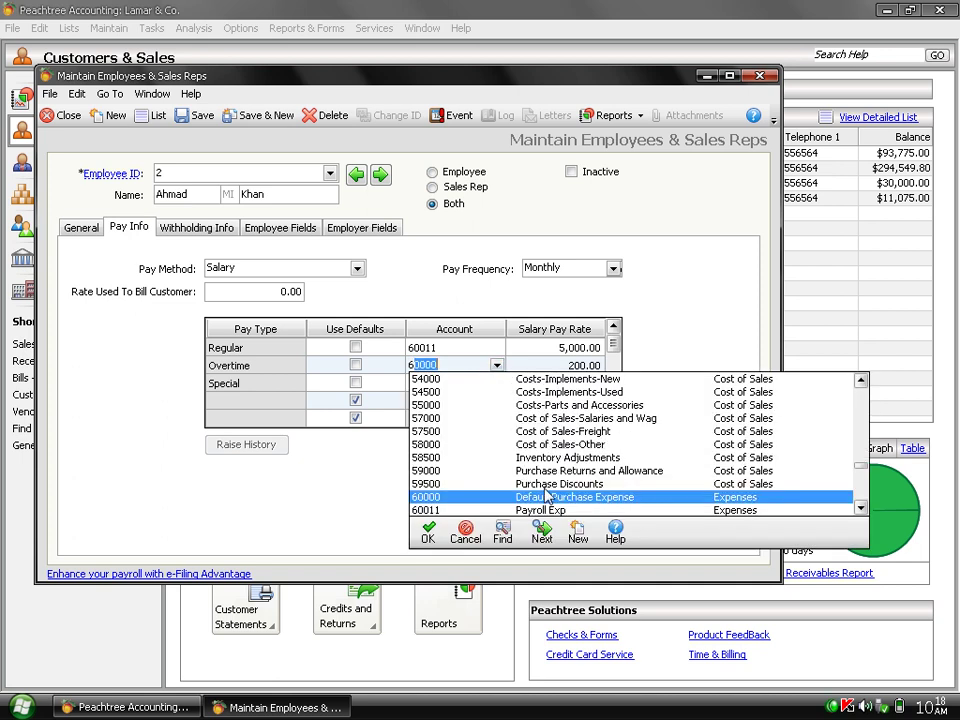
{"action": "type", "text": "0011"}
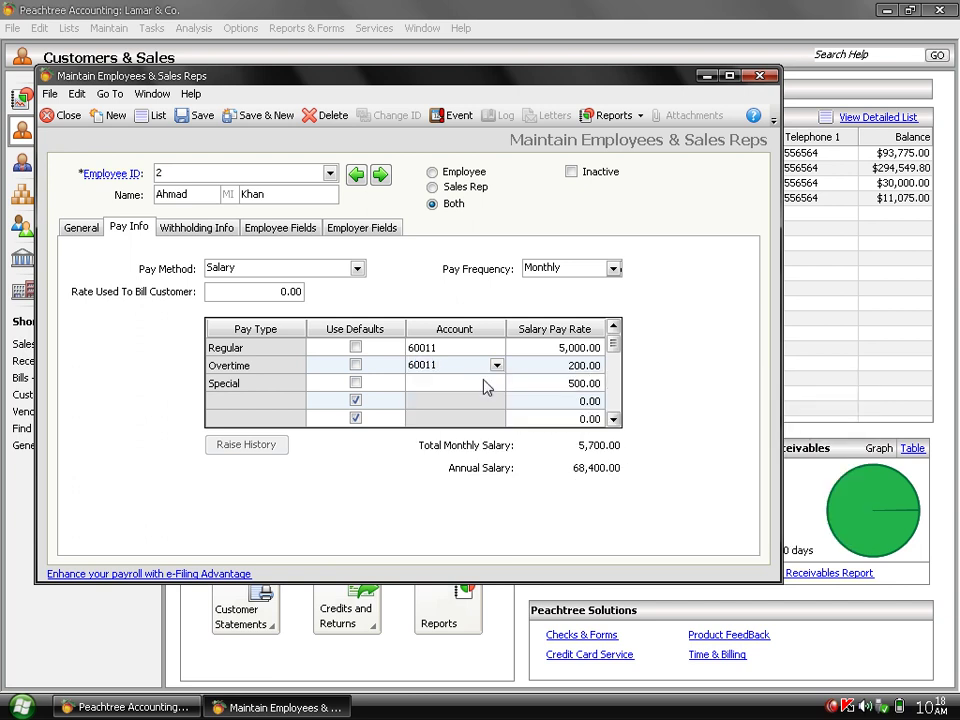
{"action": "left_click", "coordinate": [489, 384]}
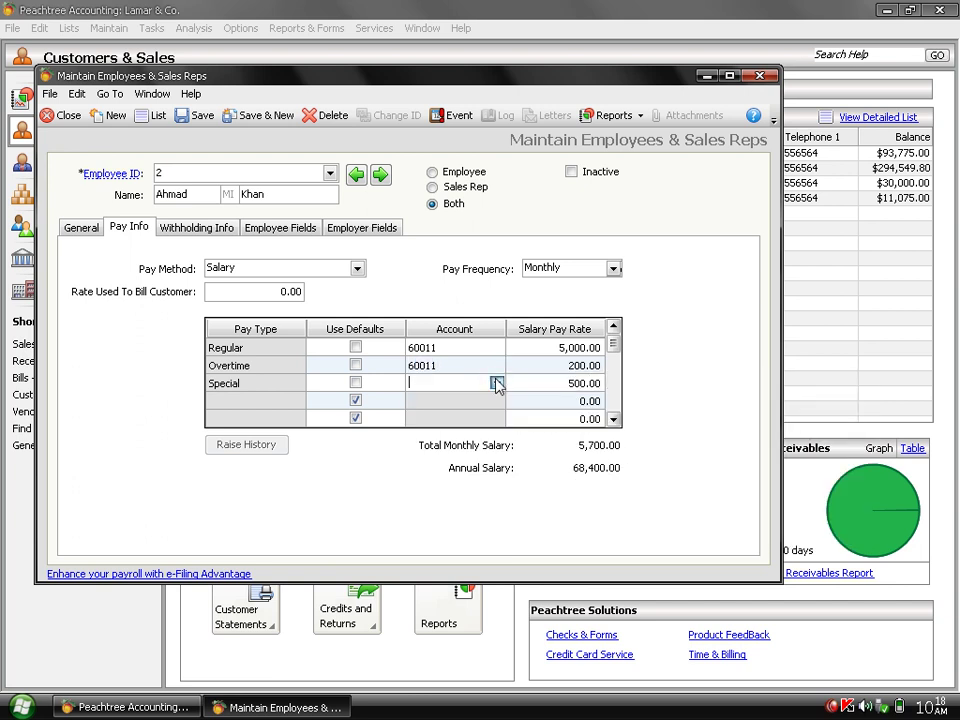
{"action": "left_click", "coordinate": [496, 383]}
{"action": "type", "text": "60000"}
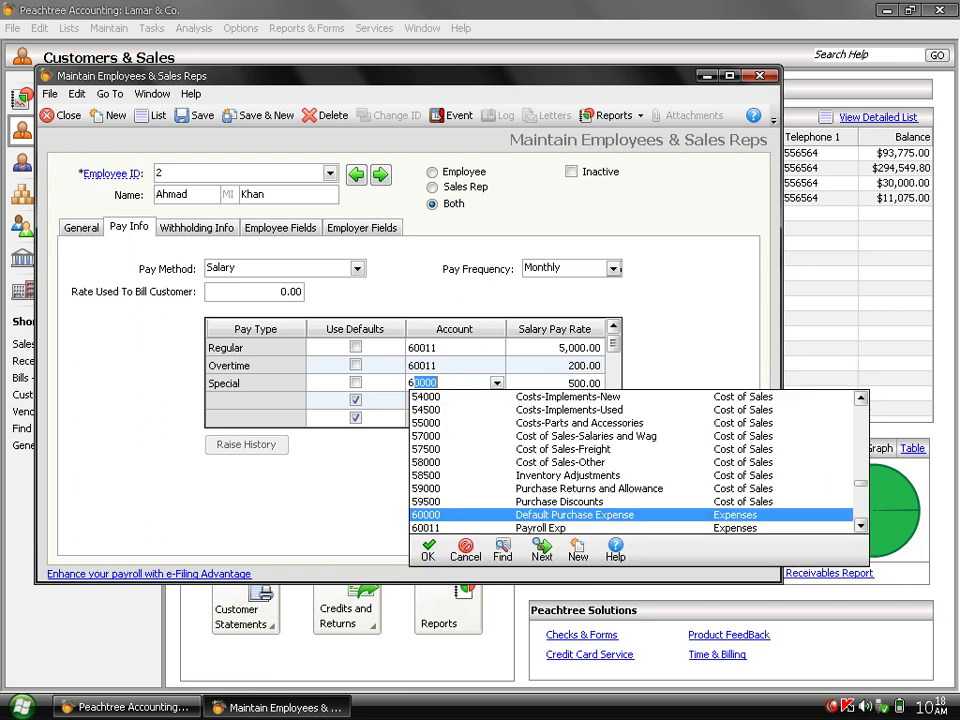
{"action": "left_click", "coordinate": [516, 528]}
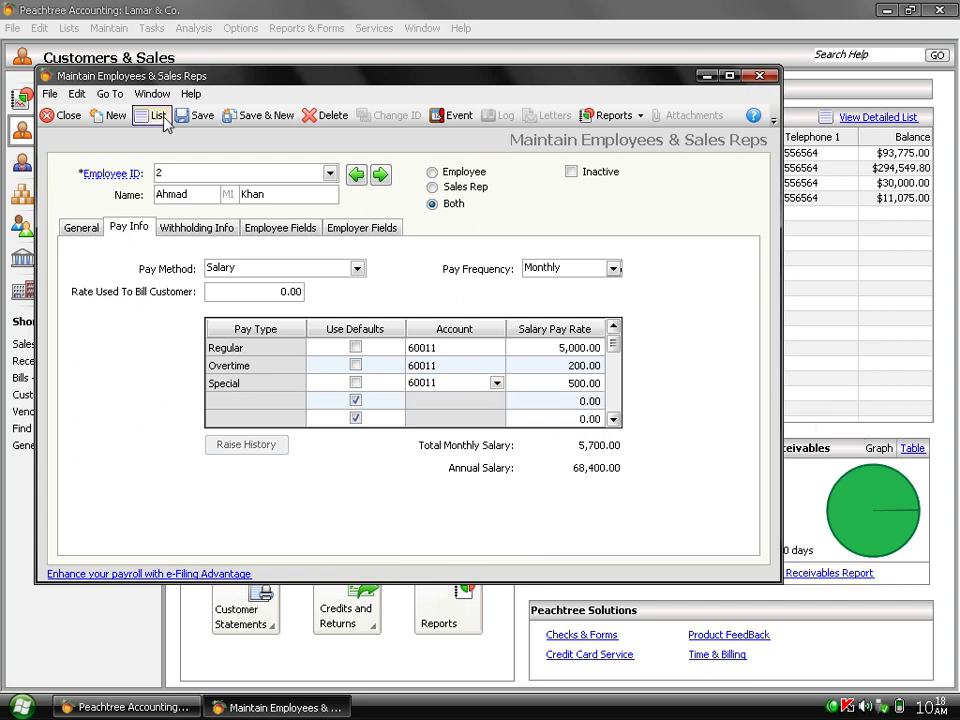
Save employee 2's pay accounts, reload the record, review withholding info, and close the window.
{"action": "left_click", "coordinate": [203, 118]}
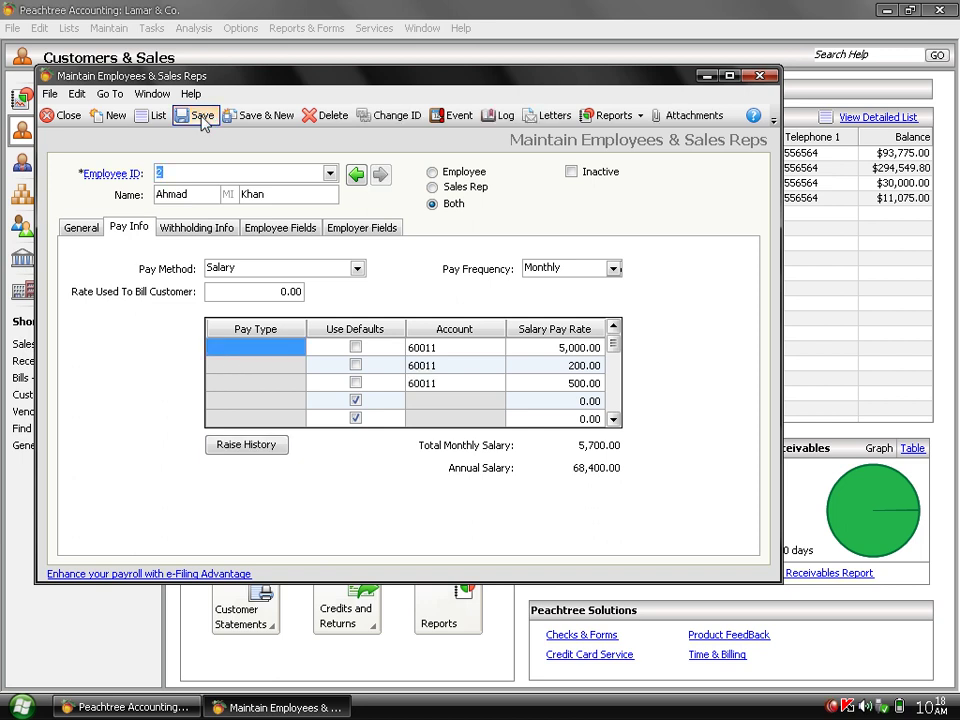
{"action": "left_click", "coordinate": [112, 116]}
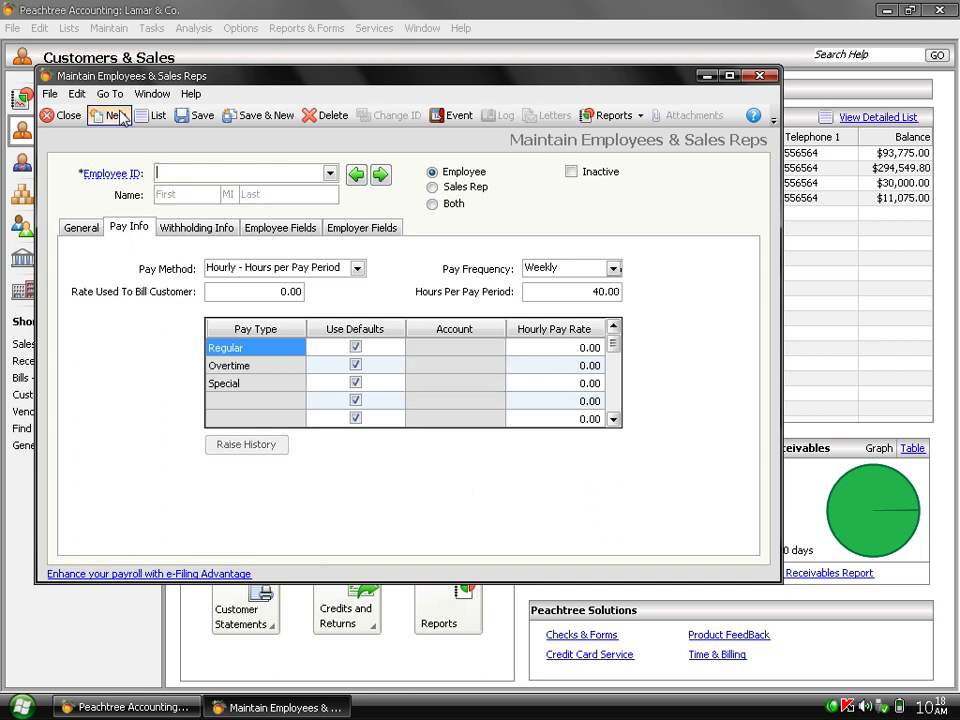
{"action": "left_click", "coordinate": [334, 177]}
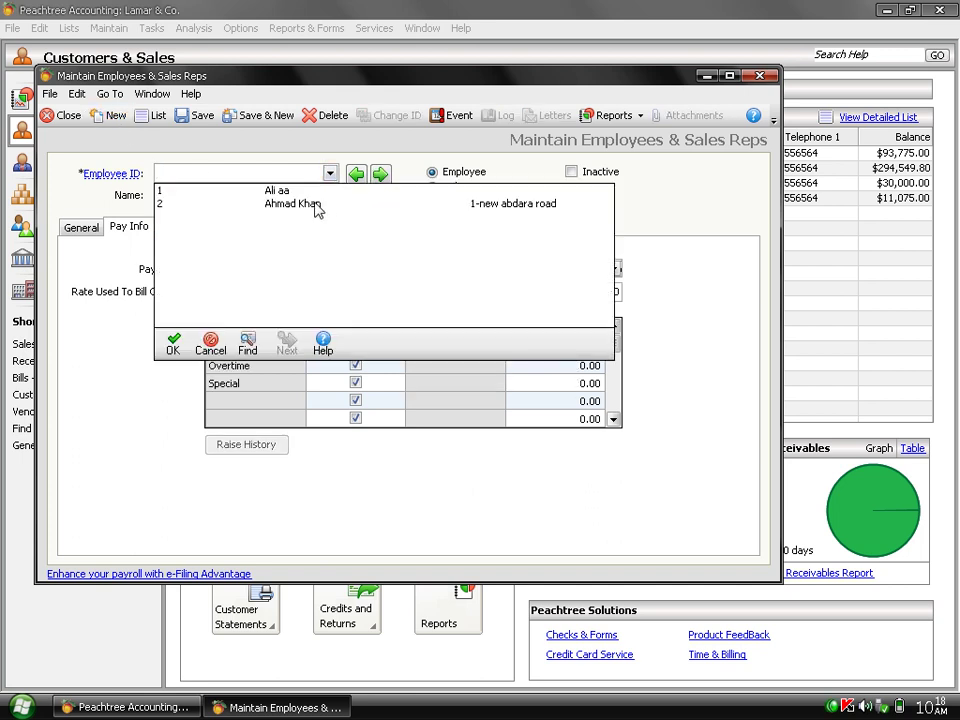
{"action": "double_click", "coordinate": [311, 206]}
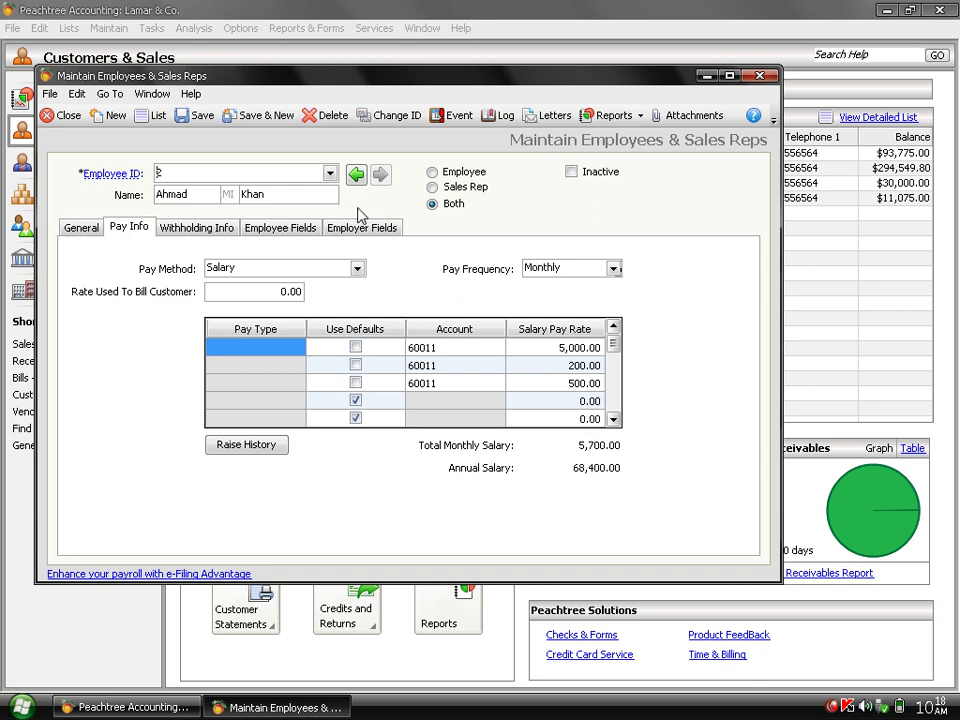
{"action": "left_click", "coordinate": [230, 233]}
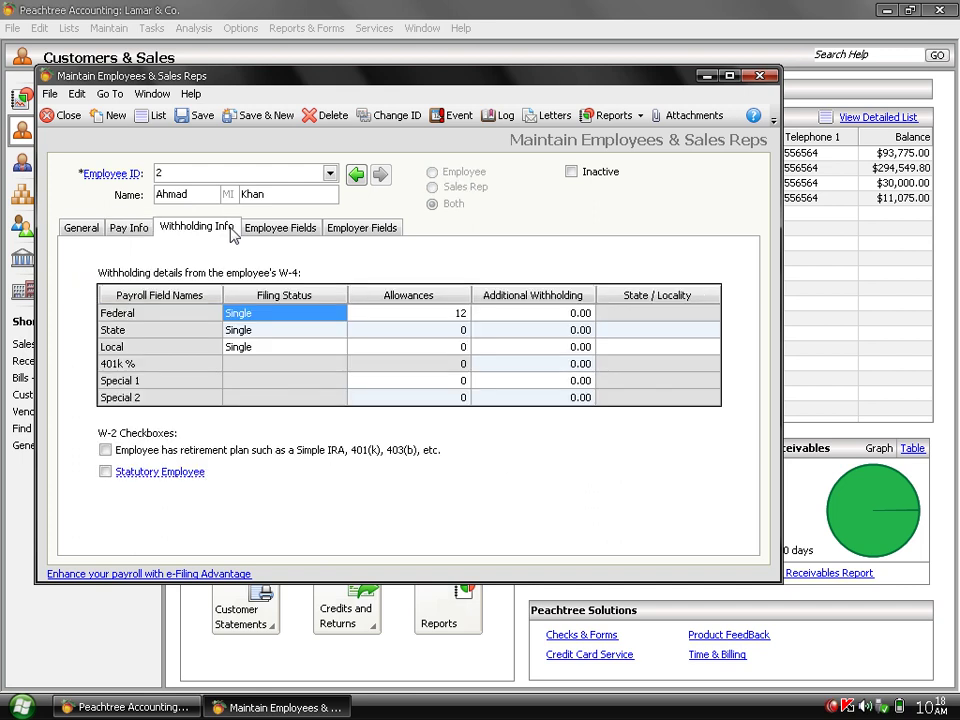
{"action": "left_click", "coordinate": [72, 123]}
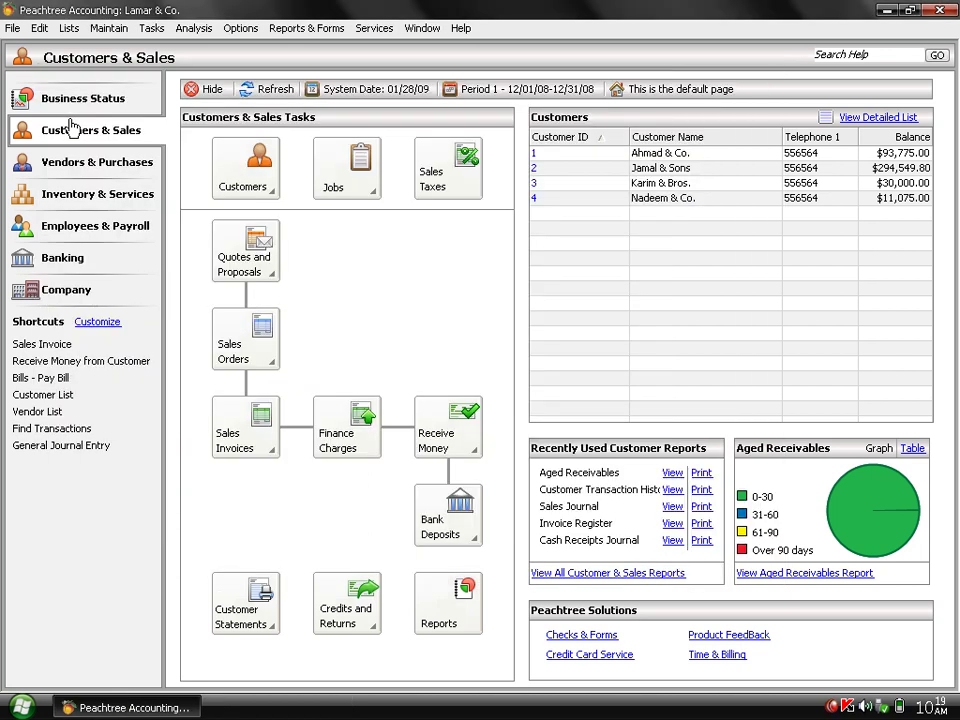
Open Tasks > Payroll Entry and choose UBL Current as the cash account.
{"action": "left_click", "coordinate": [151, 28]}
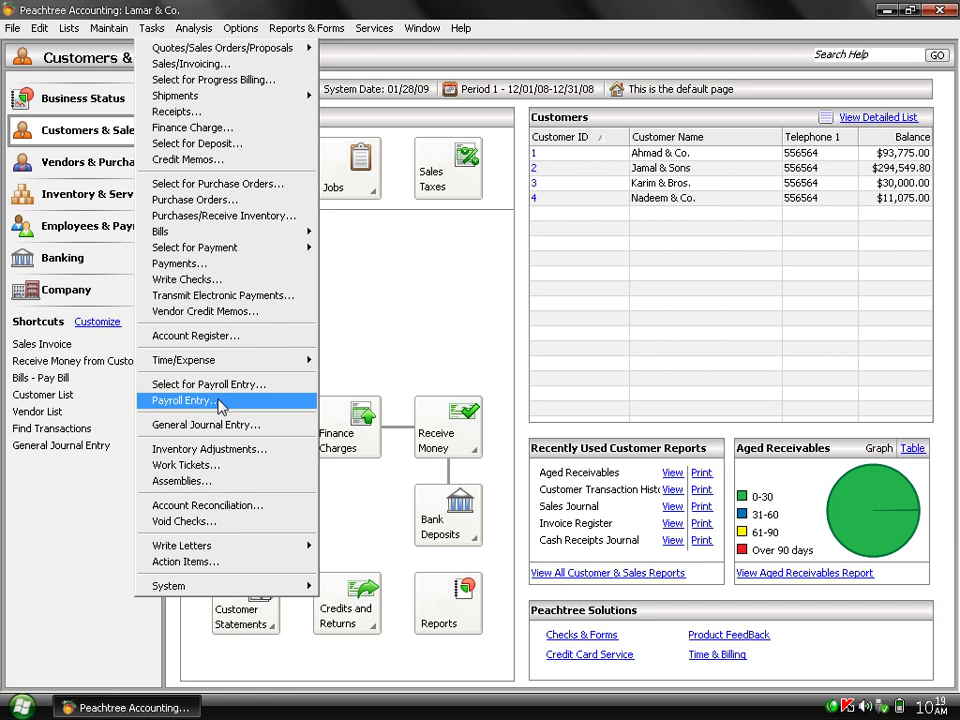
{"action": "left_click", "coordinate": [221, 401]}
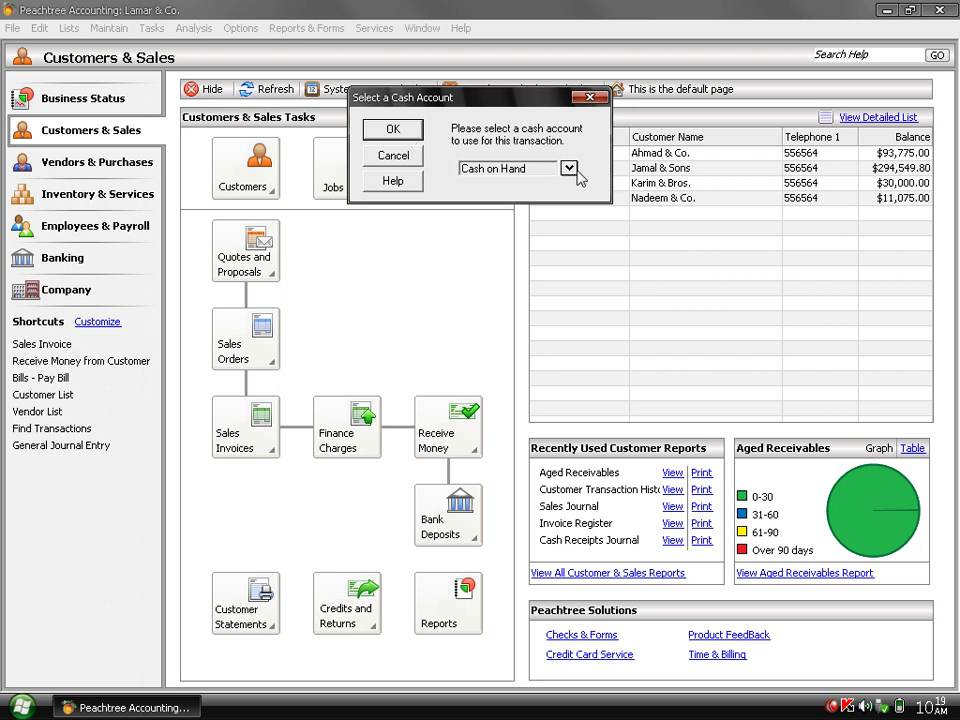
{"action": "left_click", "coordinate": [568, 169]}
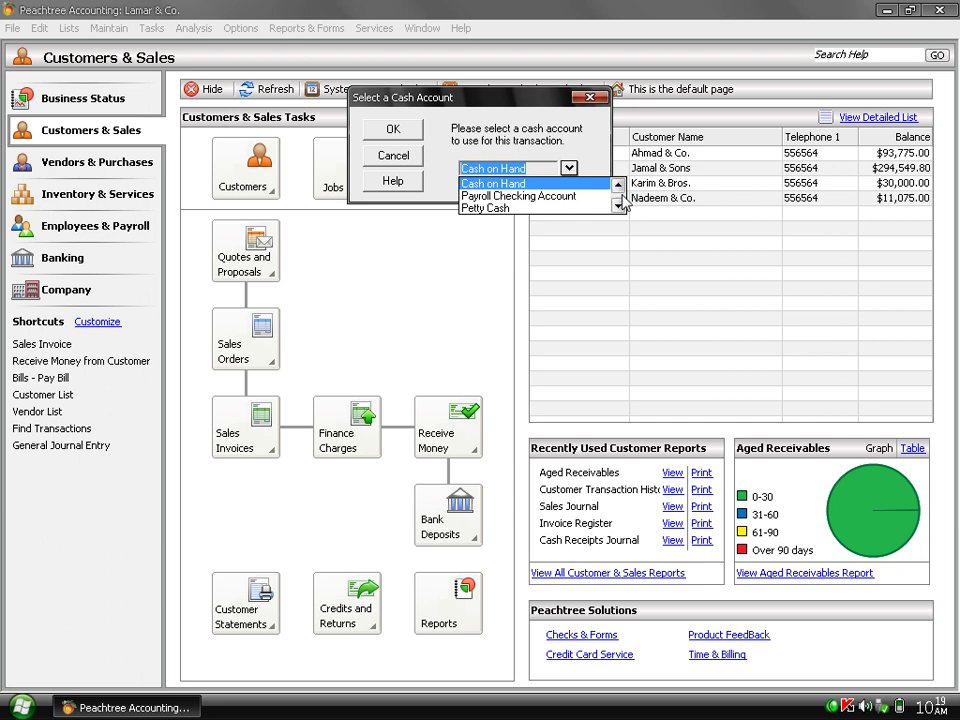
{"action": "left_click", "coordinate": [619, 205]}
{"action": "left_click", "coordinate": [619, 205]}
{"action": "left_click", "coordinate": [619, 205]}
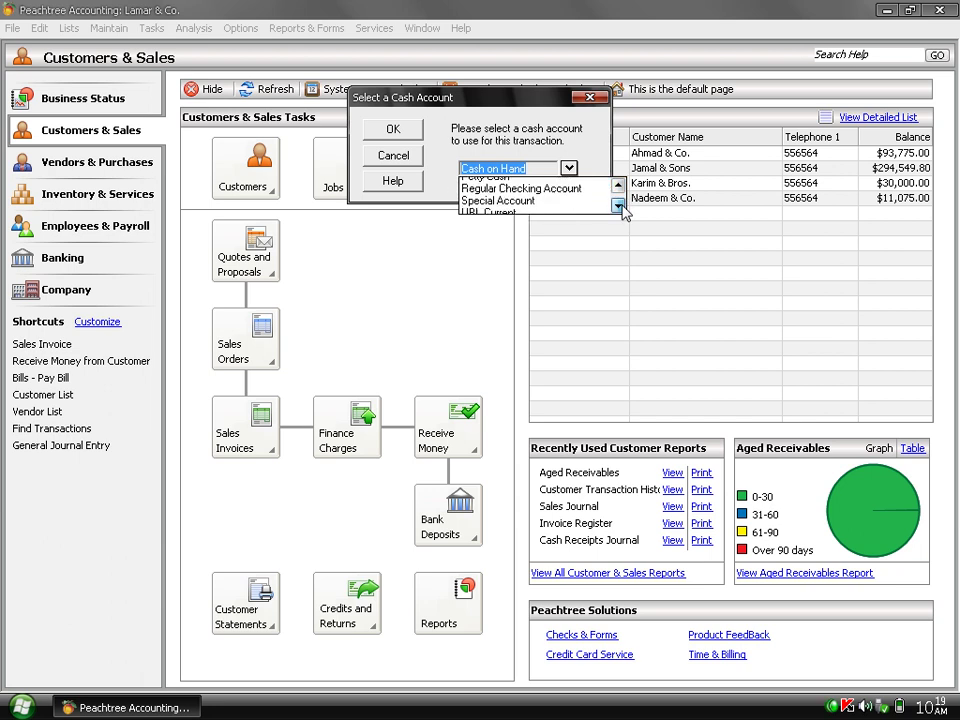
{"action": "left_click", "coordinate": [506, 210]}
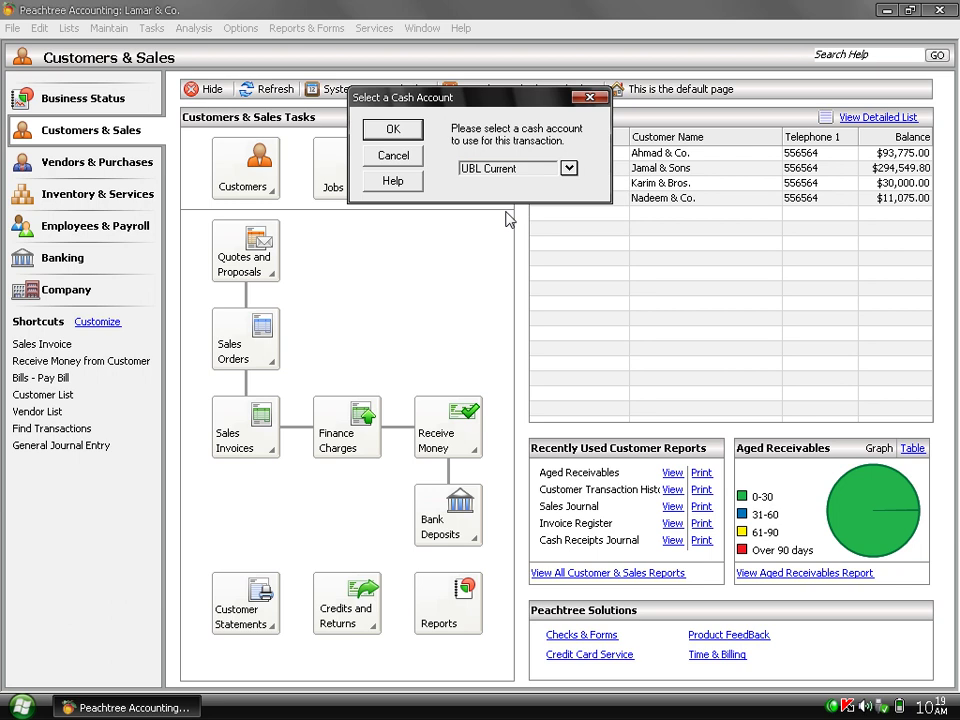
{"action": "left_click", "coordinate": [391, 131]}
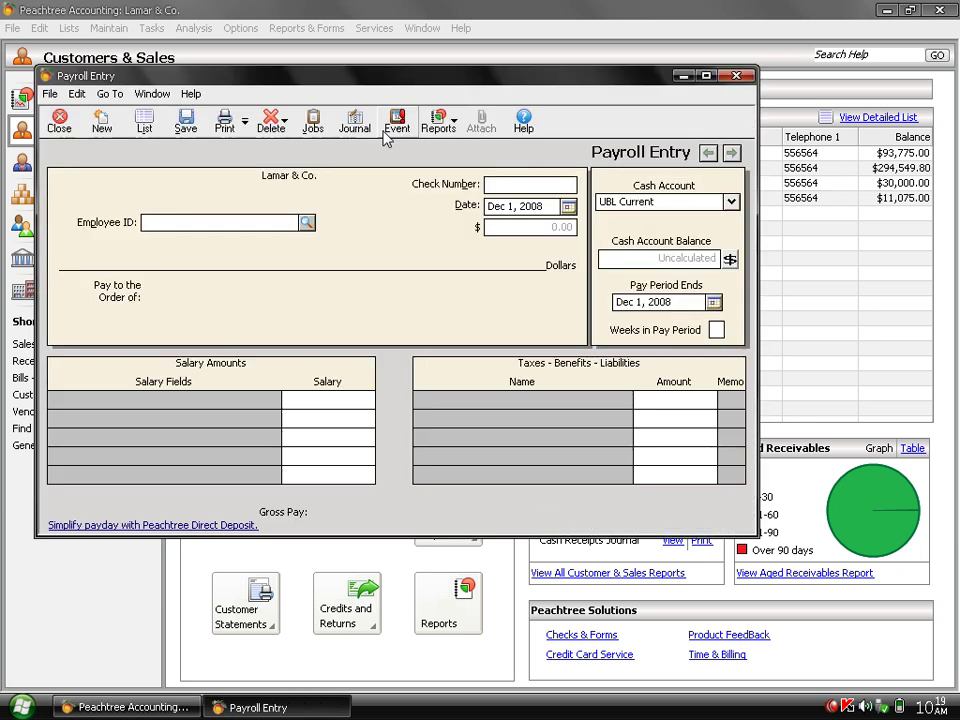
Load employee 2 into the paycheck.
{"action": "left_click", "coordinate": [307, 224]}
{"action": "left_click", "coordinate": [306, 254]}
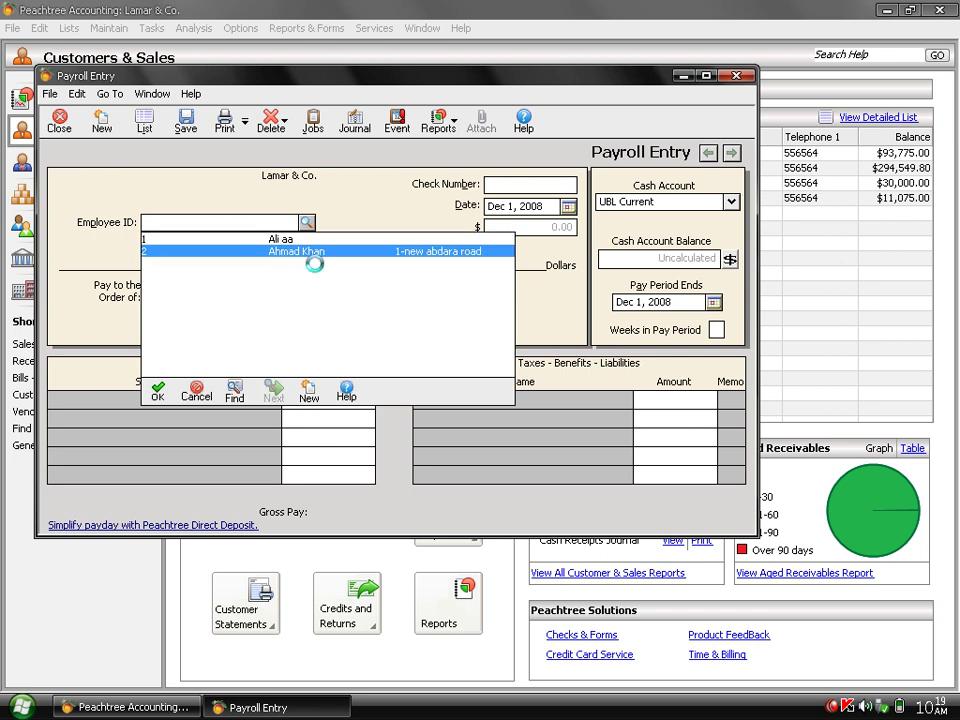
{"action": "double_click", "coordinate": [306, 253]}
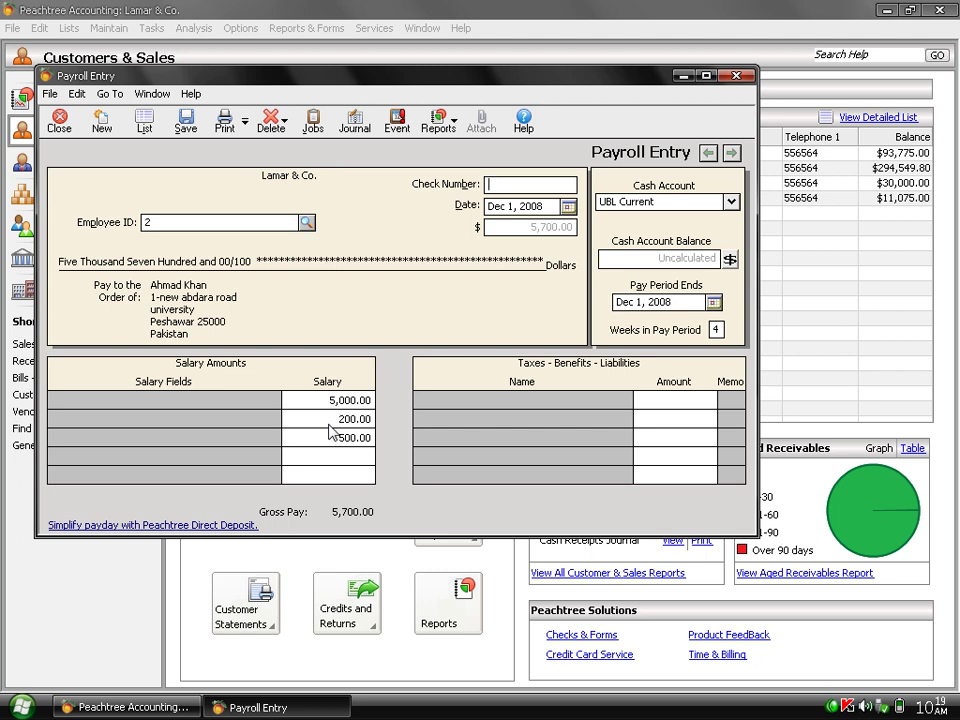
Enter check number 4565, calculate the UBL Current balance, and try saving.
{"action": "type", "text": "4565"}
{"action": "left_click", "coordinate": [730, 260]}
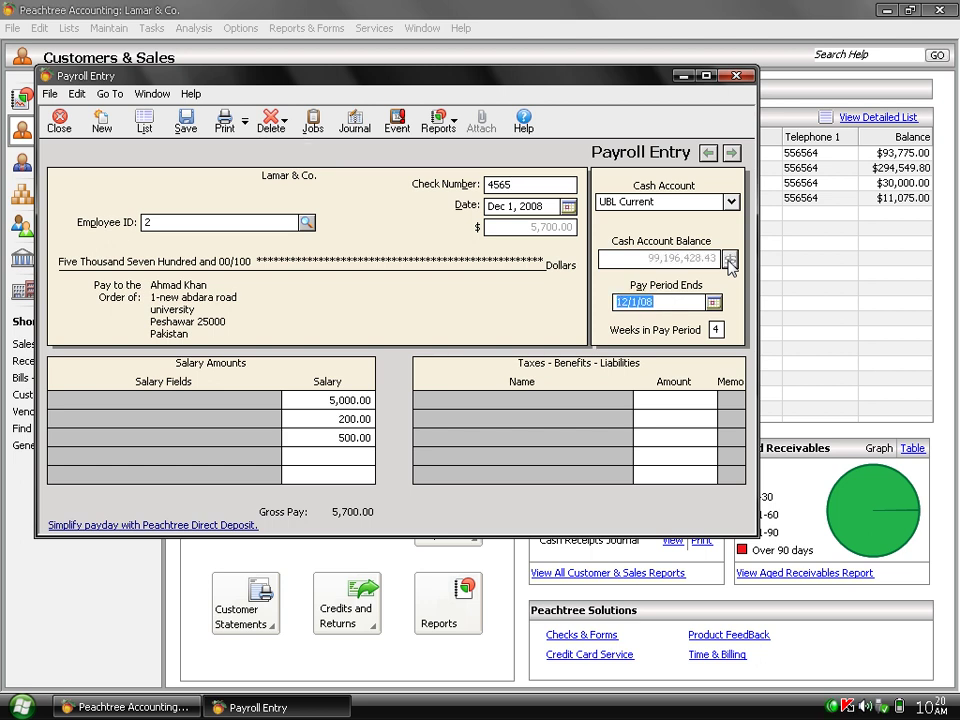
{"action": "left_click", "coordinate": [190, 122]}
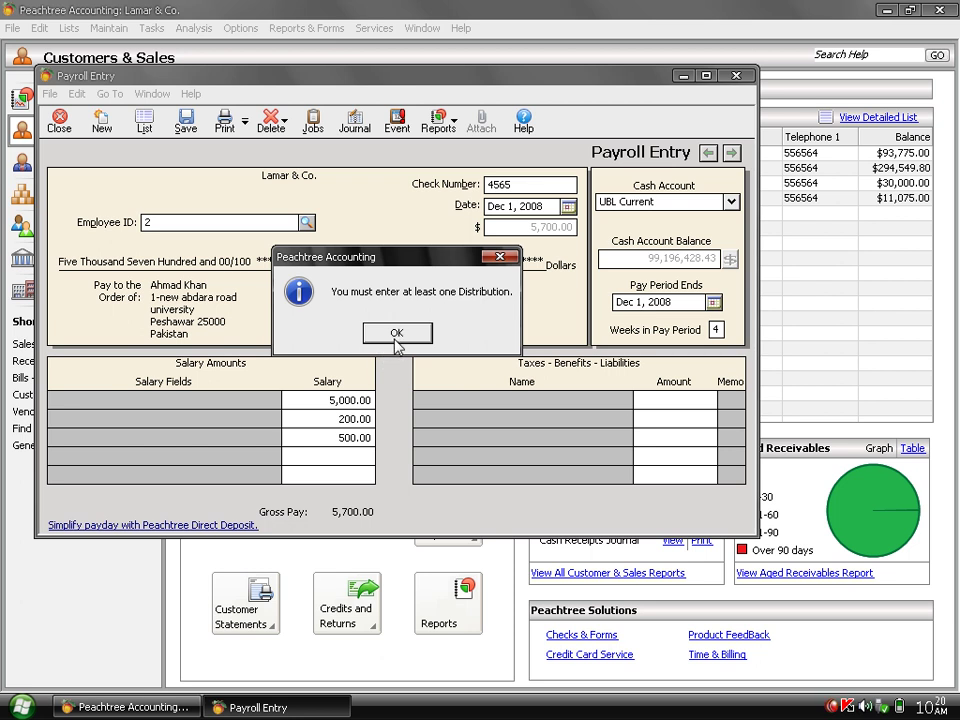
Dismiss the distribution warning and set Weeks in Pay Period to 2.
{"action": "left_click", "coordinate": [396, 336]}
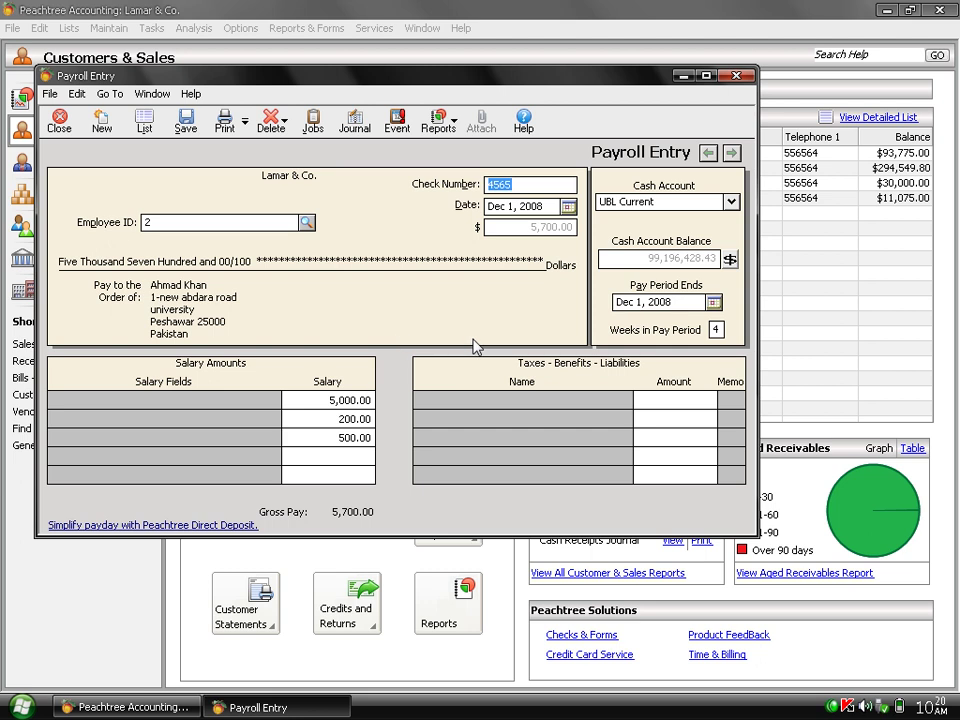
{"action": "left_click", "coordinate": [716, 329]}
{"action": "type", "text": "2"}
{"action": "key", "text": "Tab"}
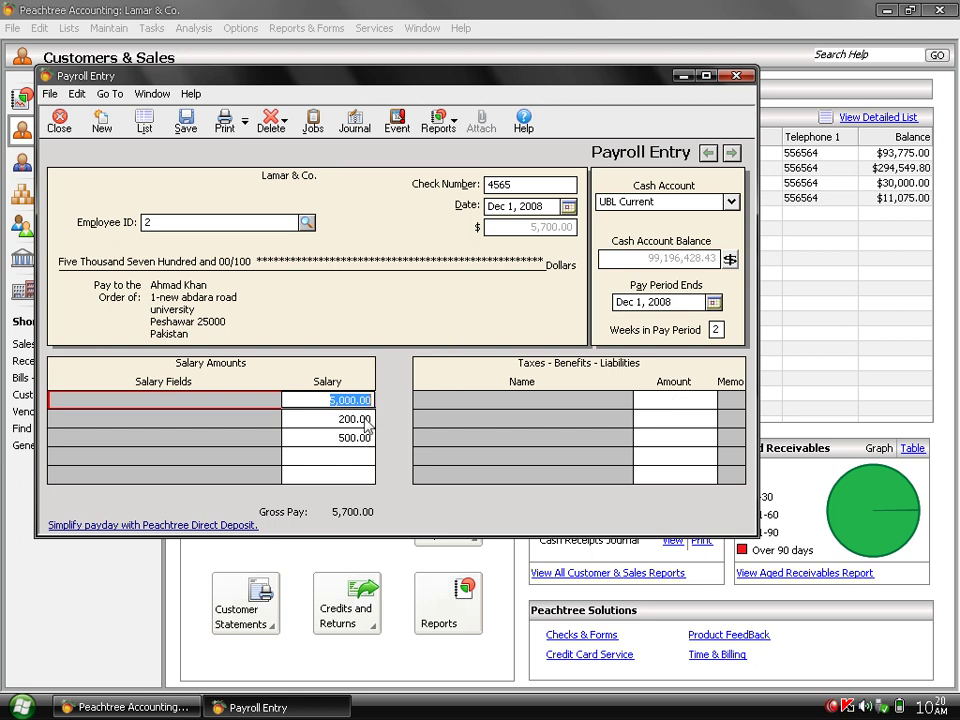
Switch the paycheck to employee 1 and set the check date to Jan 27, 2009.
{"action": "left_click", "coordinate": [306, 222]}
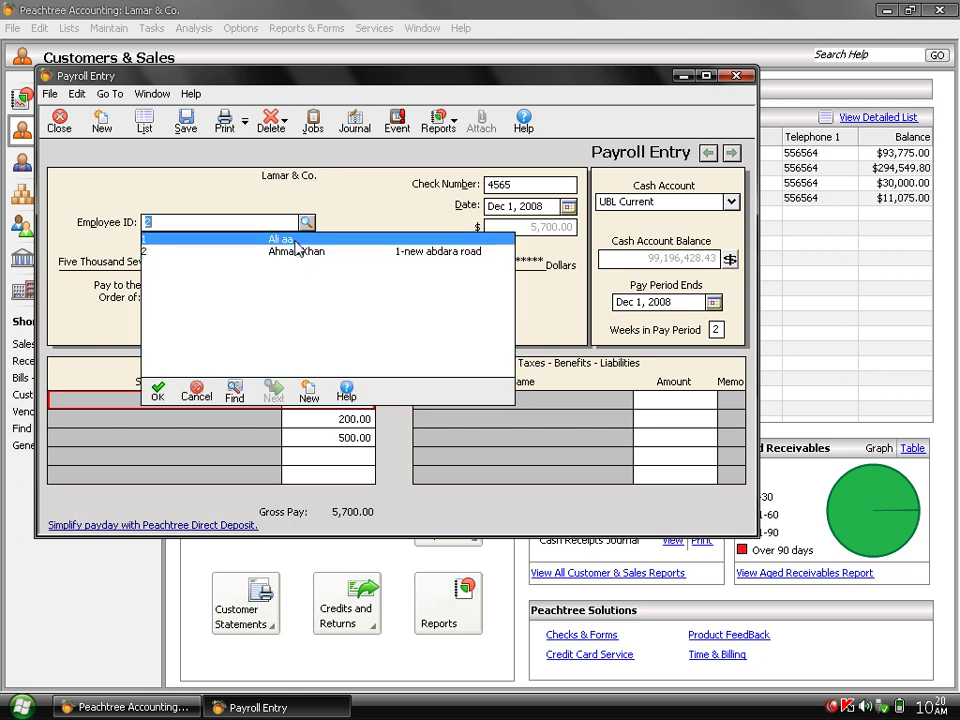
{"action": "double_click", "coordinate": [295, 241]}
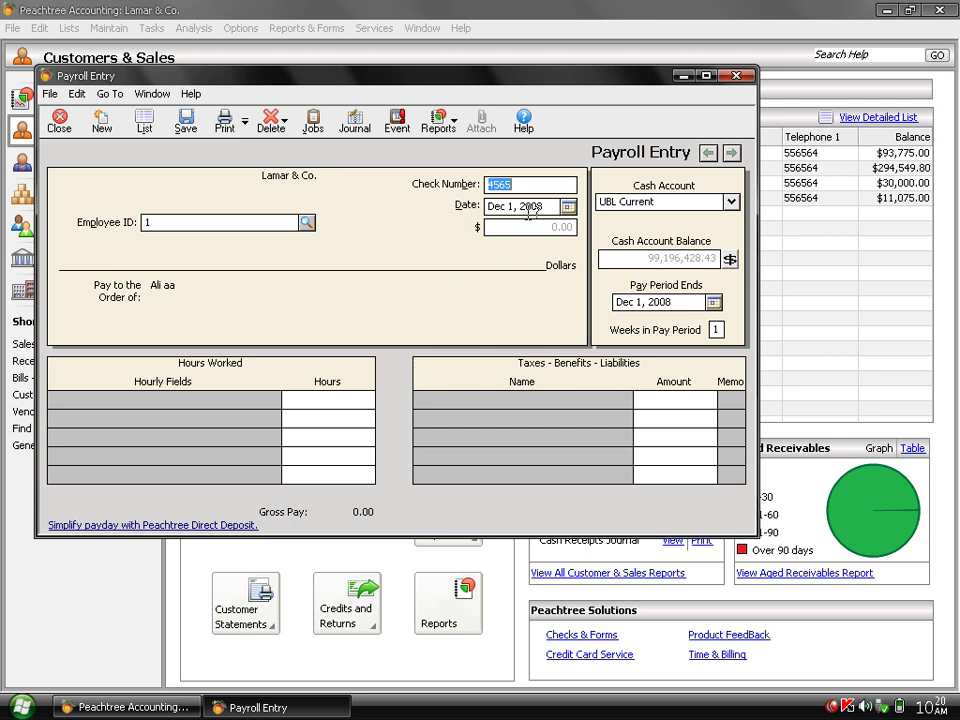
{"action": "left_click", "coordinate": [568, 206]}
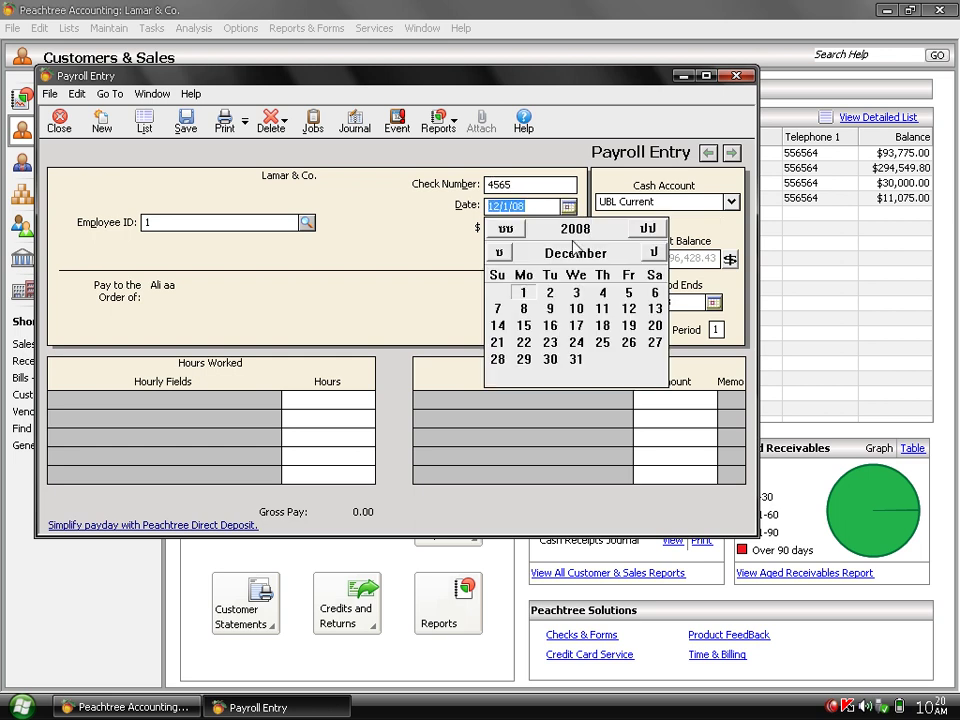
{"action": "left_click", "coordinate": [650, 233]}
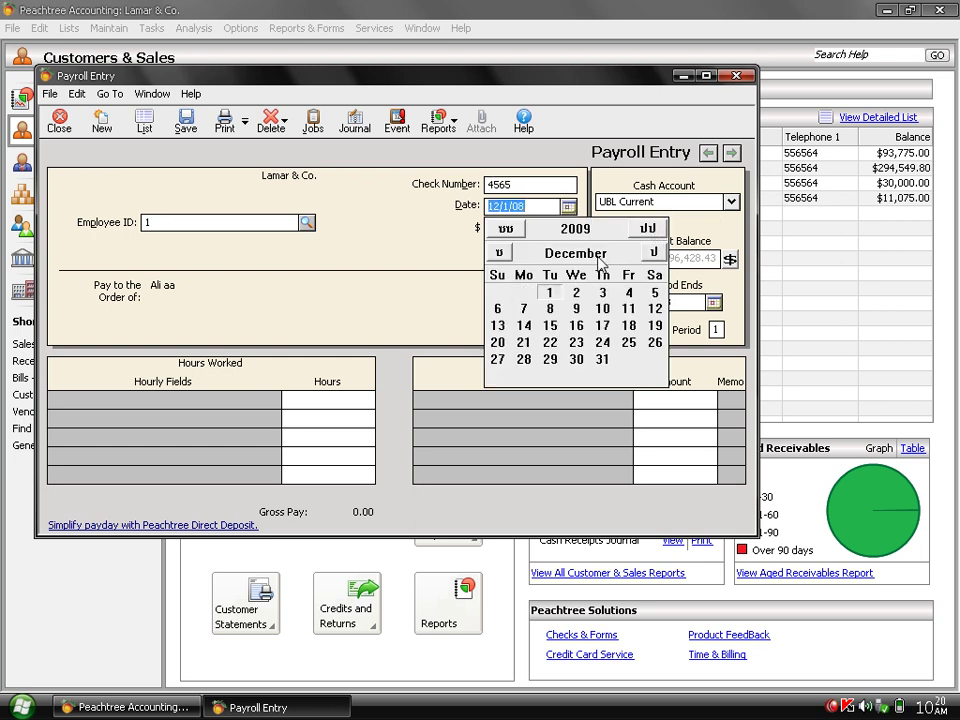
{"action": "left_click", "coordinate": [506, 228]}
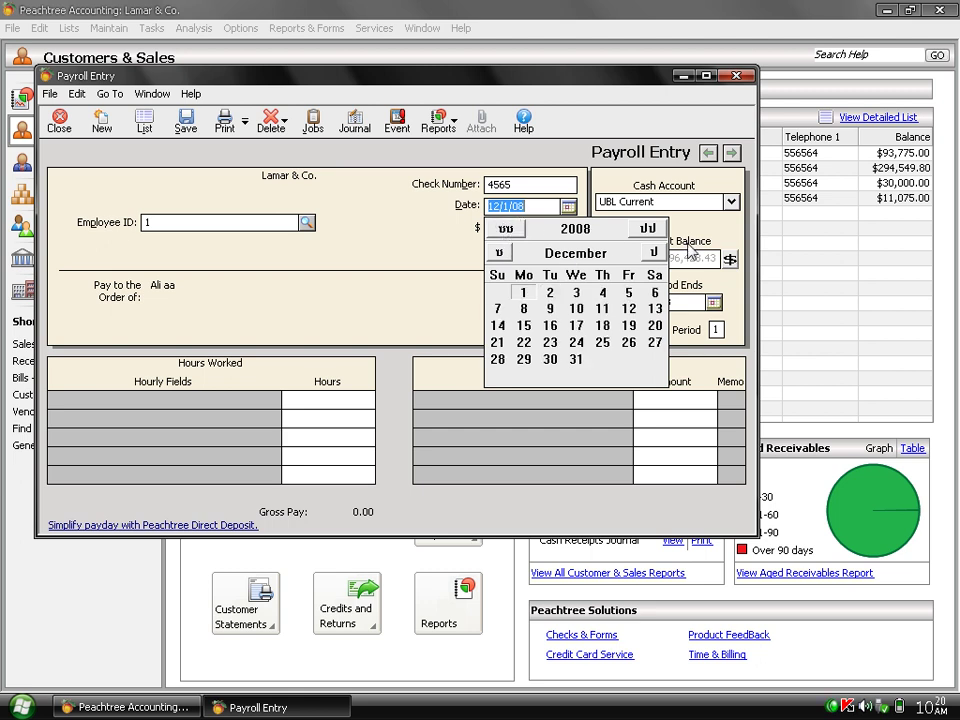
{"action": "left_click", "coordinate": [653, 252]}
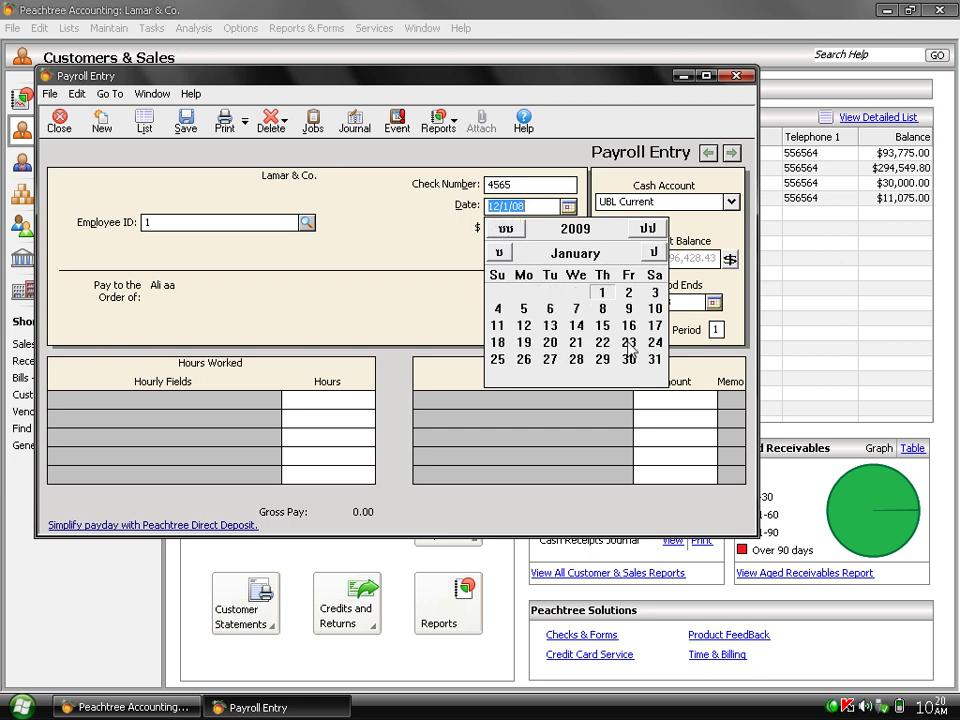
{"action": "left_click", "coordinate": [551, 362]}
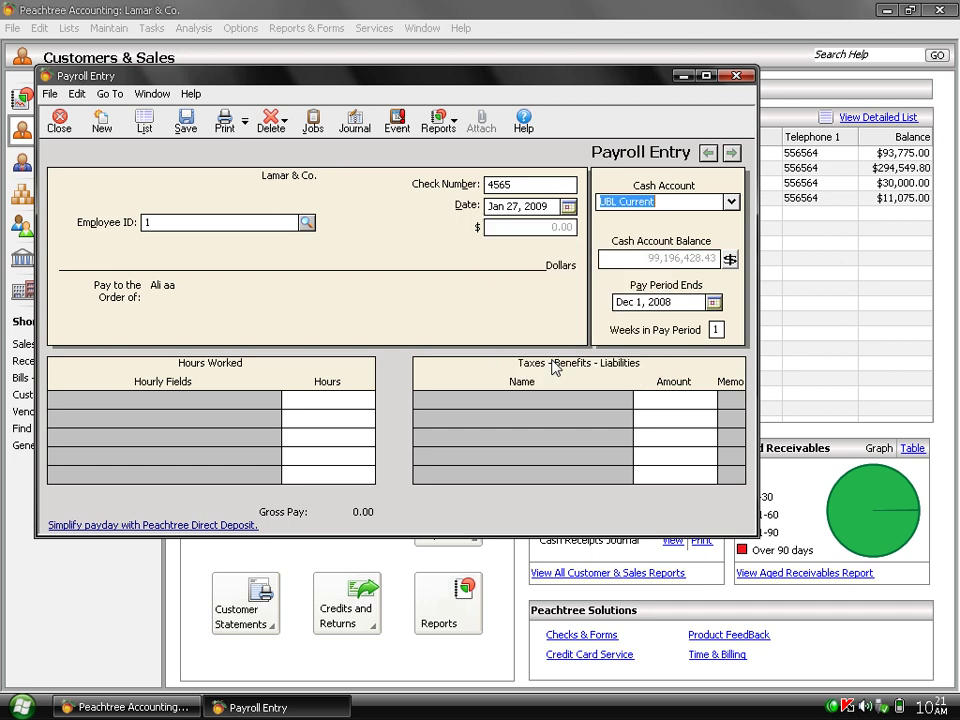
Switch the paycheck back to employee 2 and try saving again.
{"action": "left_click", "coordinate": [305, 223]}
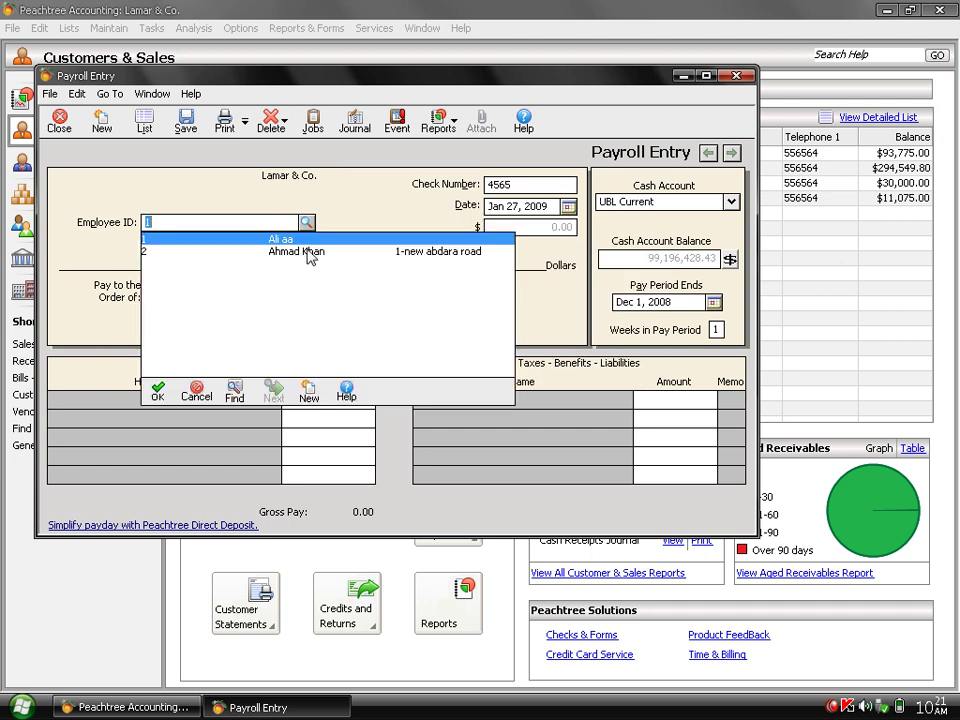
{"action": "double_click", "coordinate": [307, 256]}
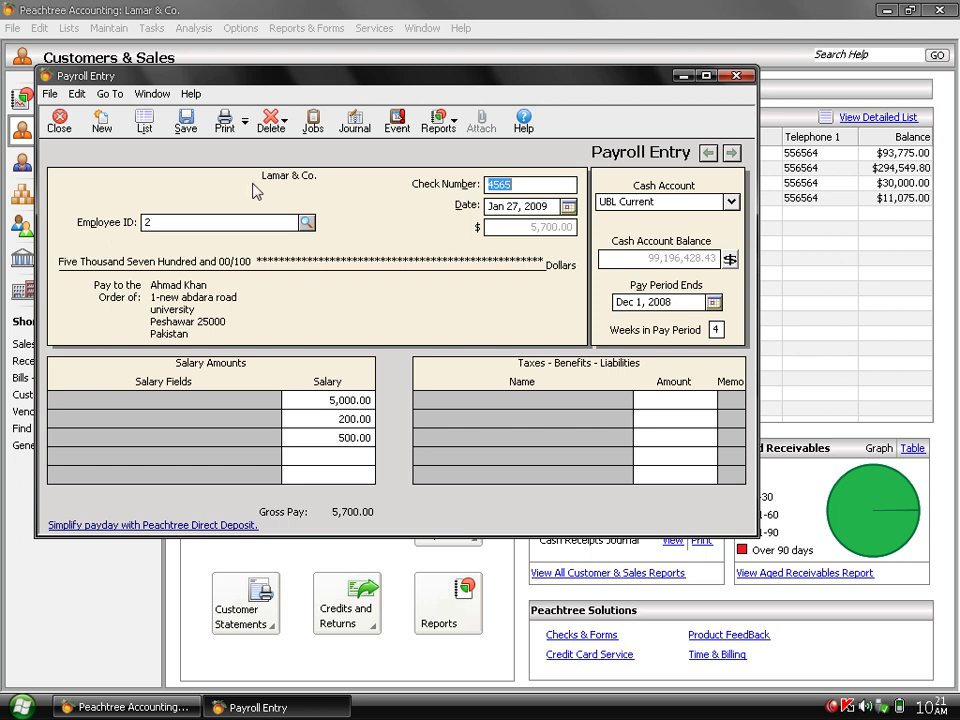
{"action": "left_click", "coordinate": [180, 122]}
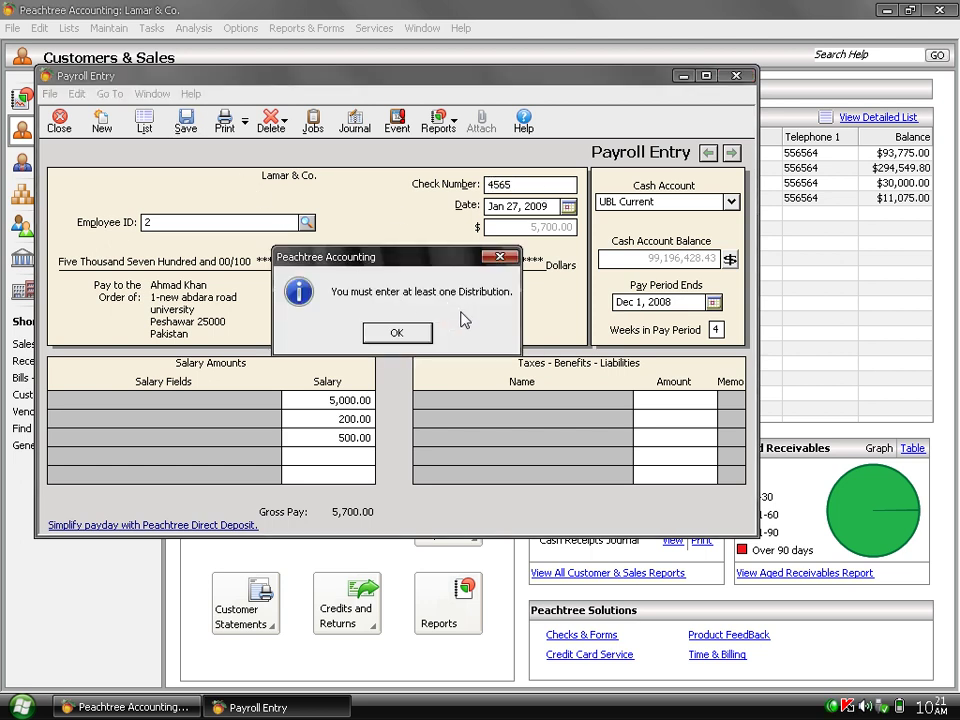
Change the check number to 123334, retry saving, then close Payroll Entry without saving.
{"action": "left_click", "coordinate": [397, 334]}
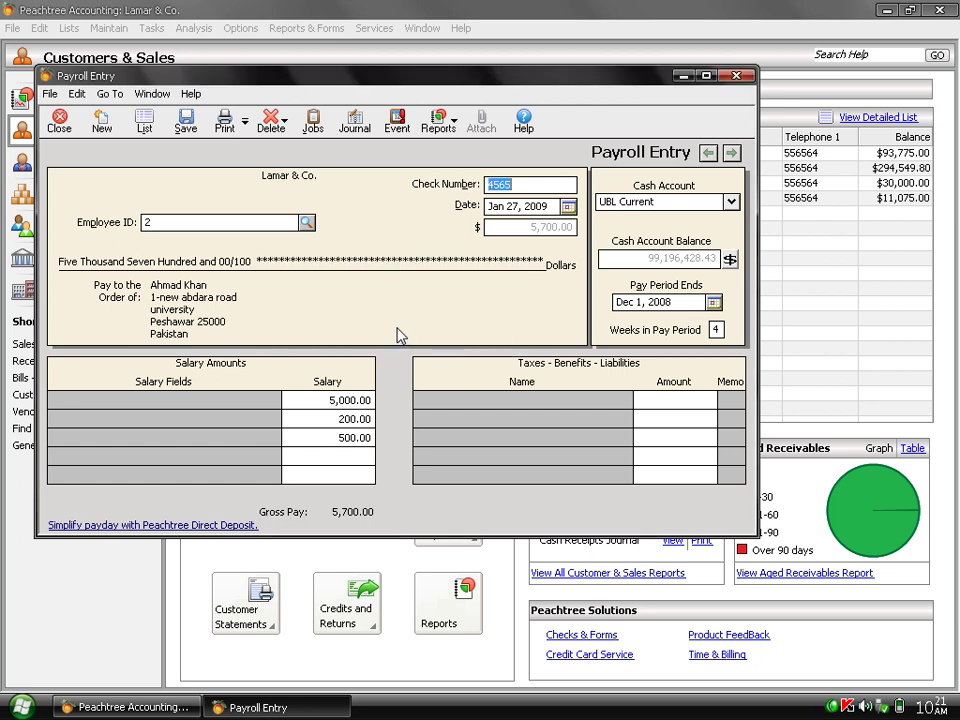
{"action": "type", "text": "123334"}
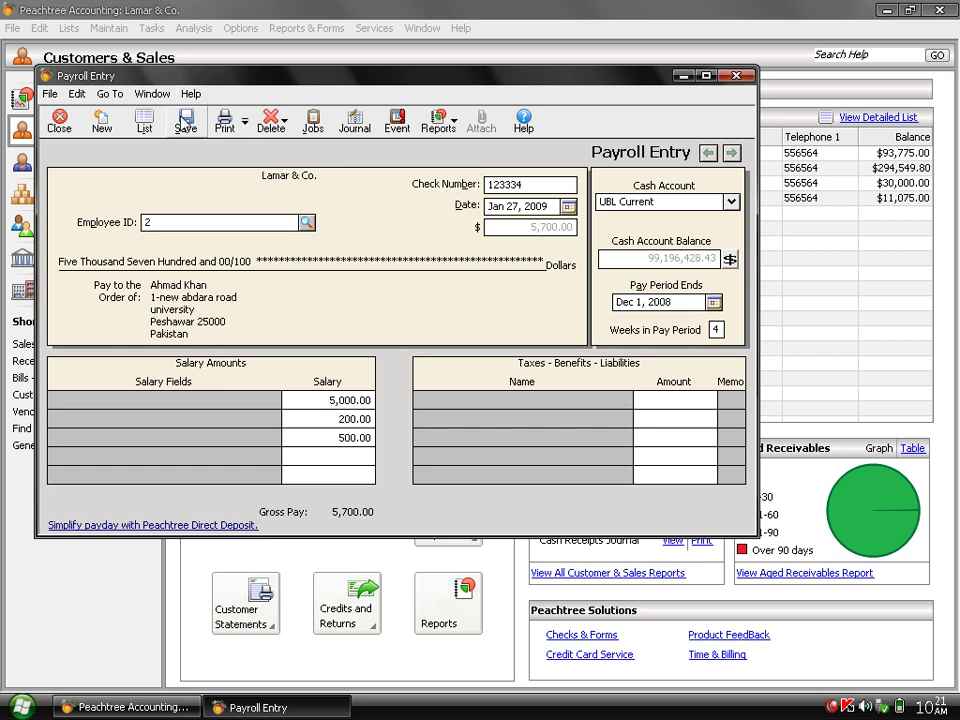
{"action": "left_click", "coordinate": [183, 121]}
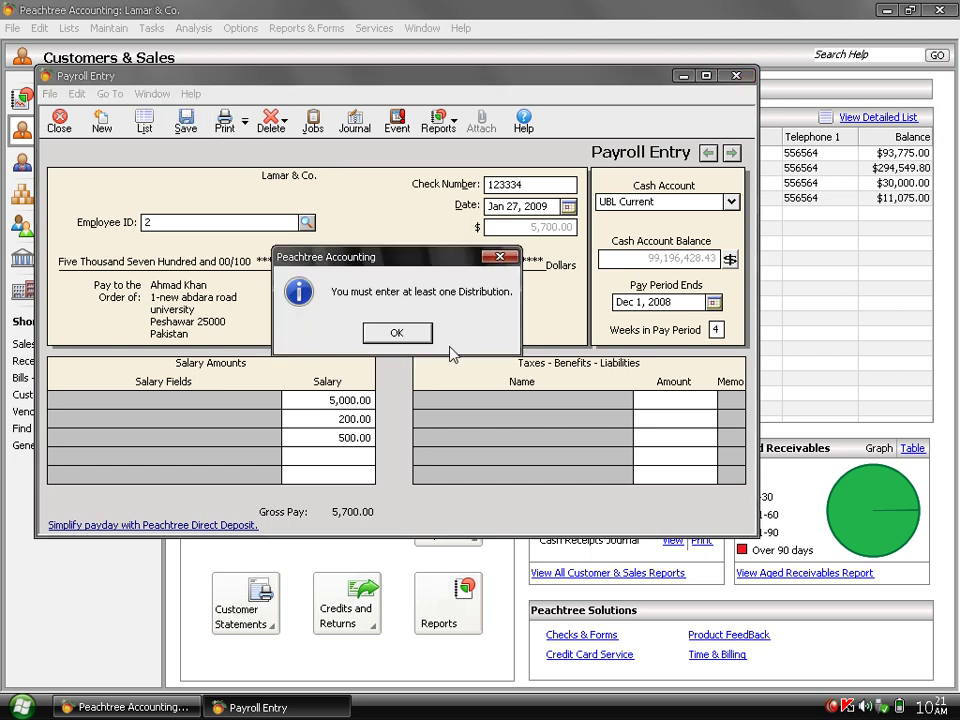
{"action": "left_click", "coordinate": [397, 333]}
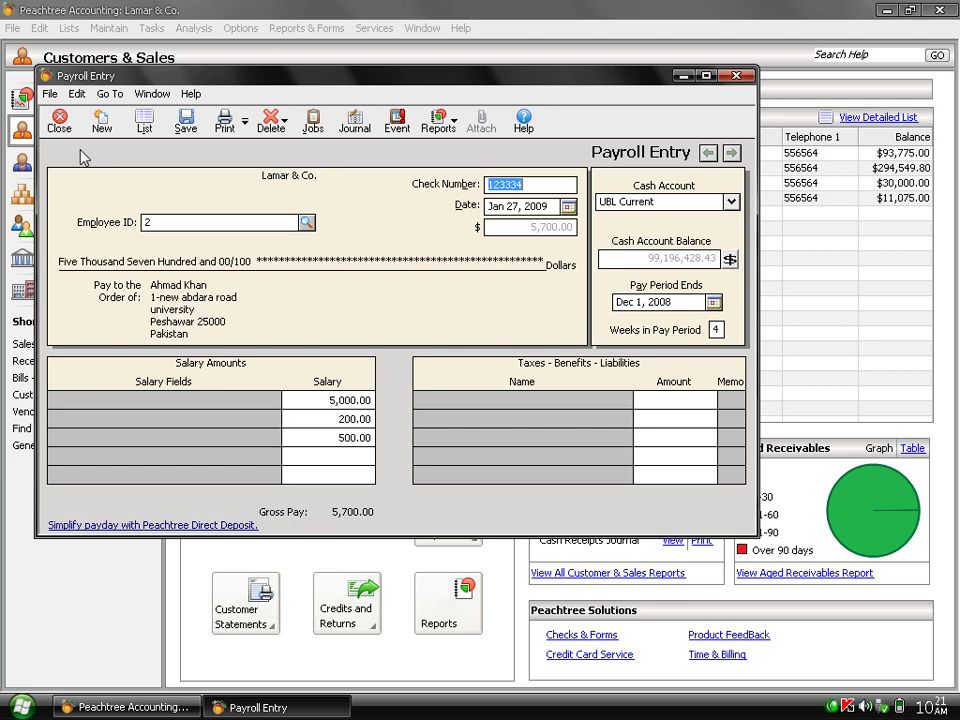
{"action": "left_click", "coordinate": [57, 131]}
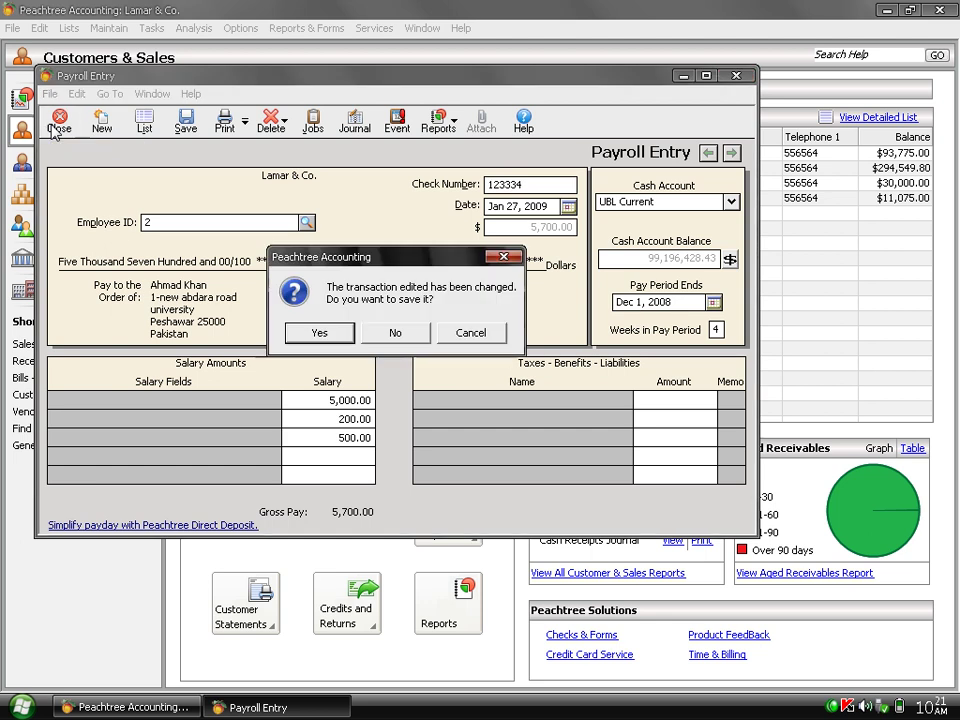
{"action": "left_click", "coordinate": [389, 333]}
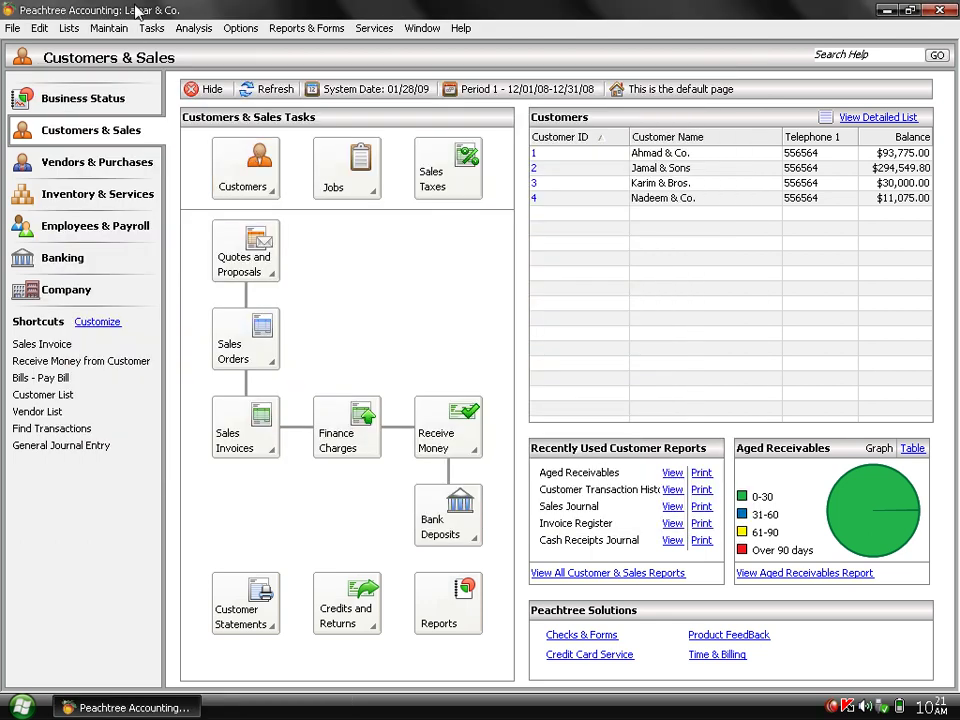
{"action": "left_click", "coordinate": [152, 30]}
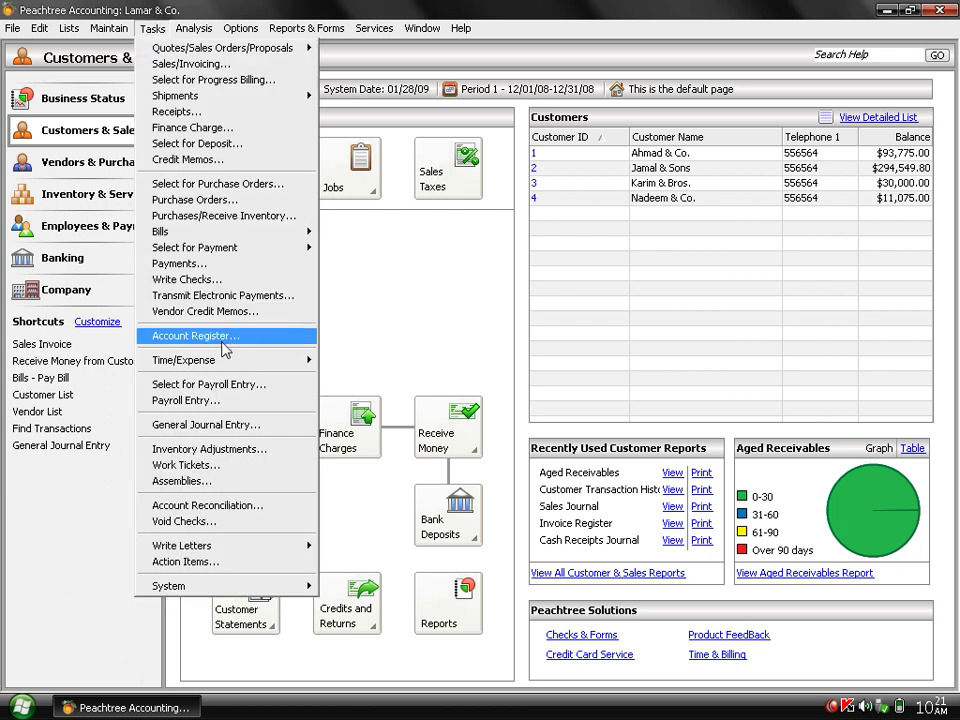
{"action": "left_click", "coordinate": [255, 389]}
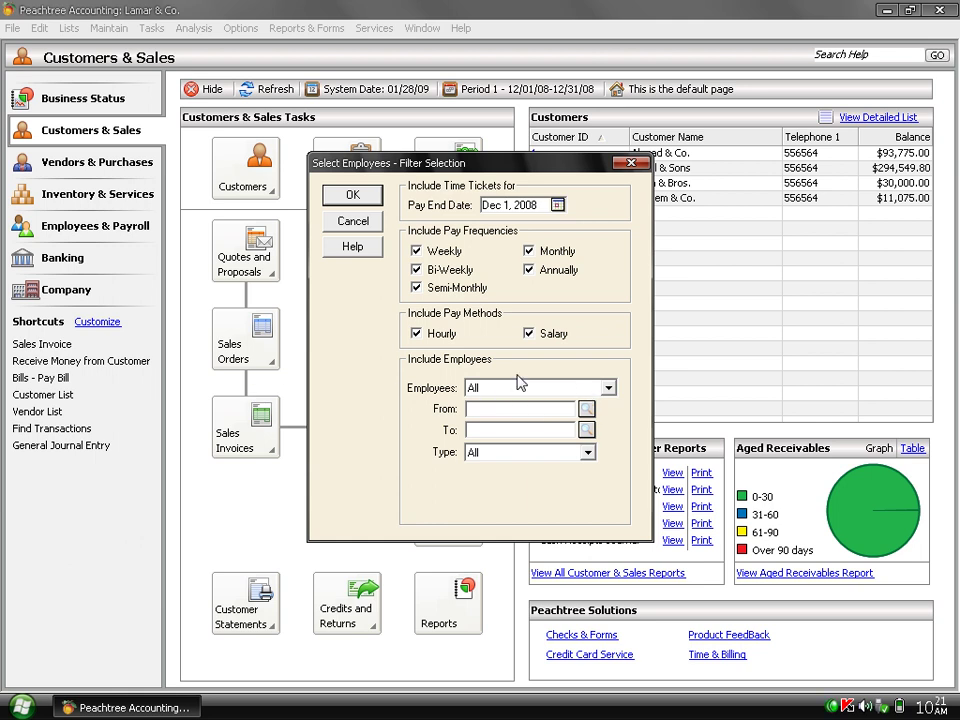
{"action": "left_click", "coordinate": [355, 196]}
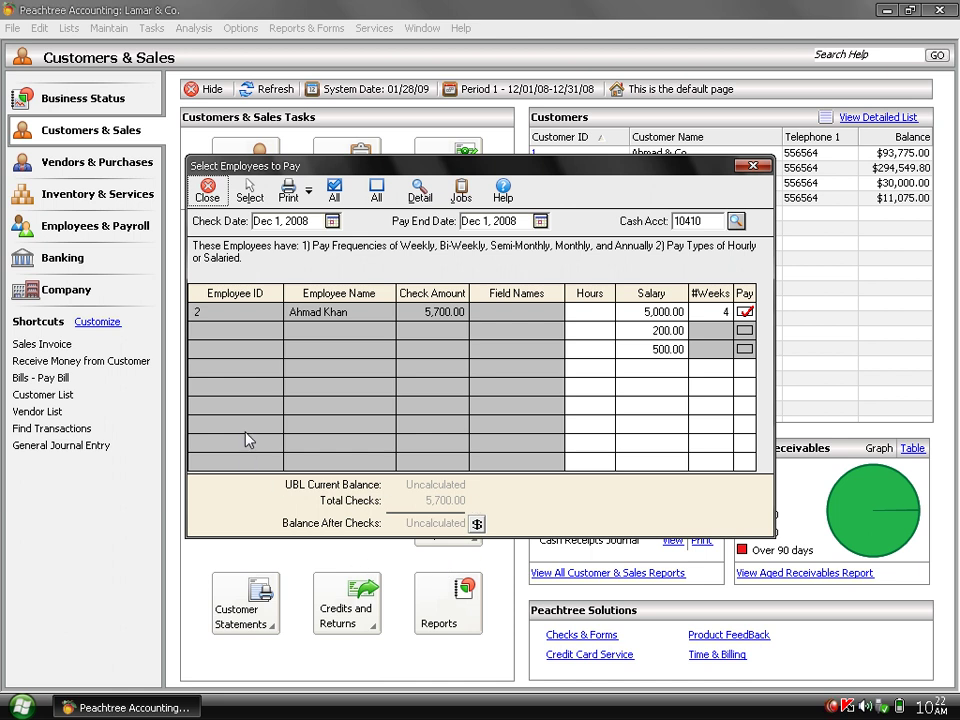
{"action": "left_click", "coordinate": [207, 190]}
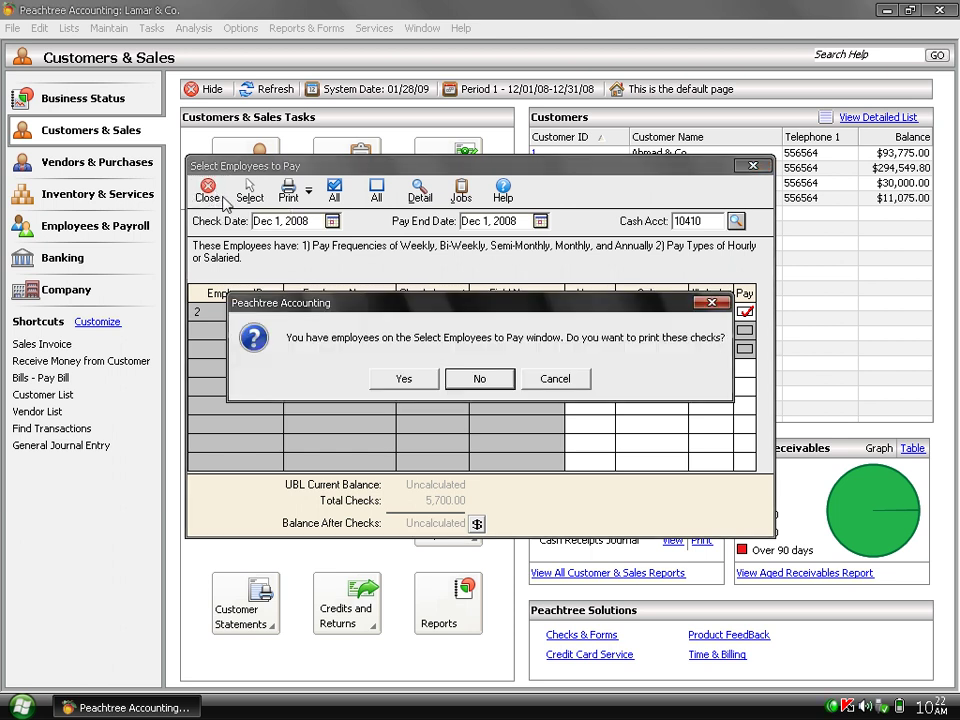
{"action": "left_click", "coordinate": [480, 379]}
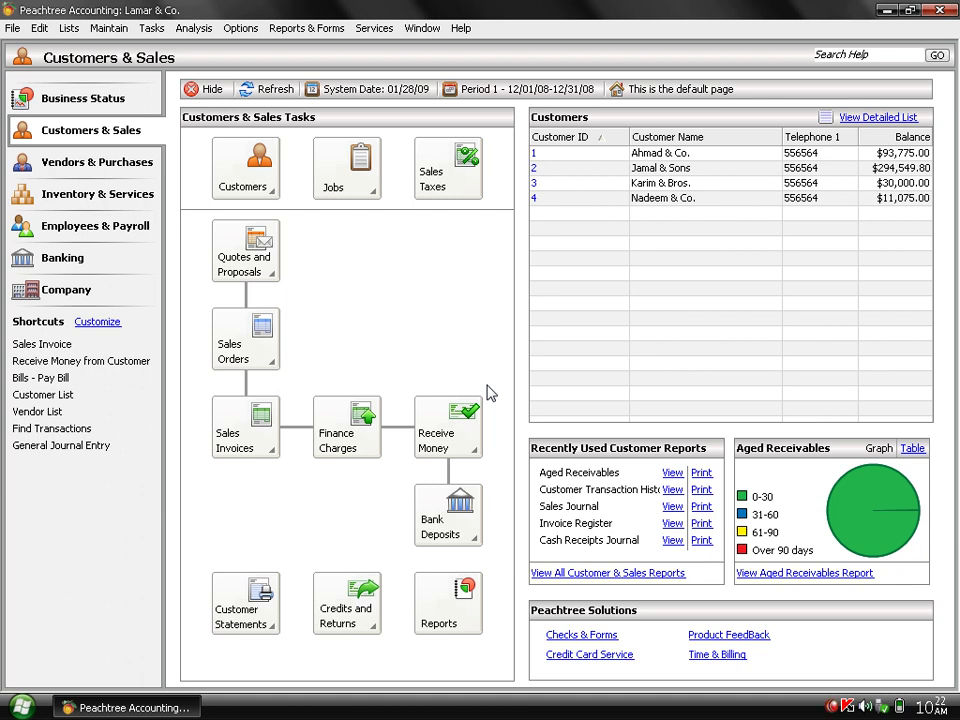
Open Action Items from the Tasks menu.
{"action": "left_click", "coordinate": [152, 29]}
{"action": "mouse_move", "coordinate": [195, 231]}
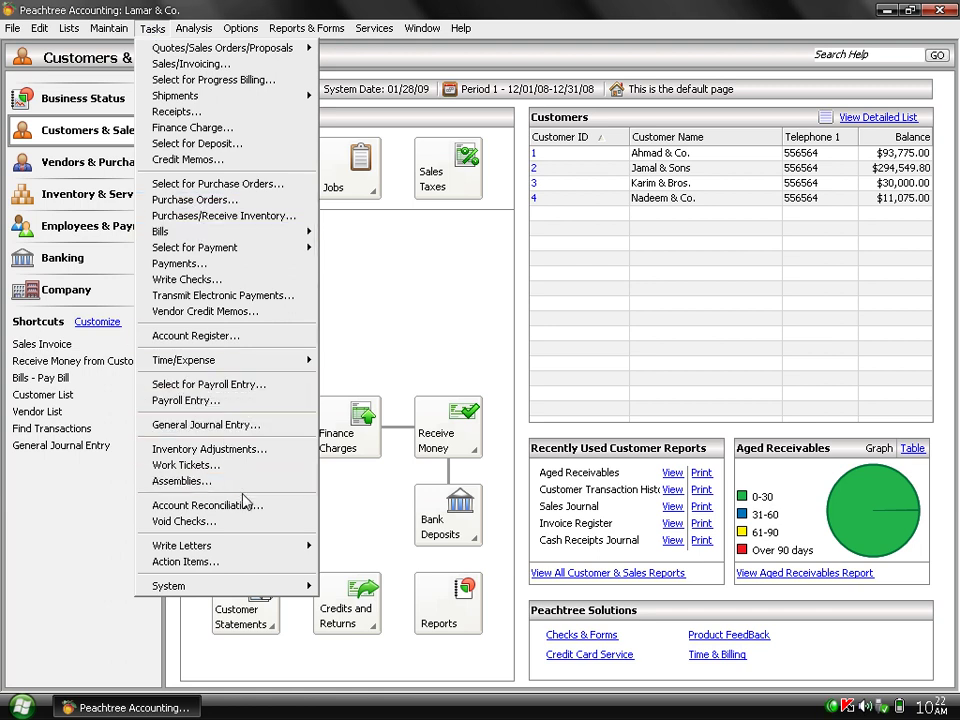
{"action": "mouse_move", "coordinate": [274, 367]}
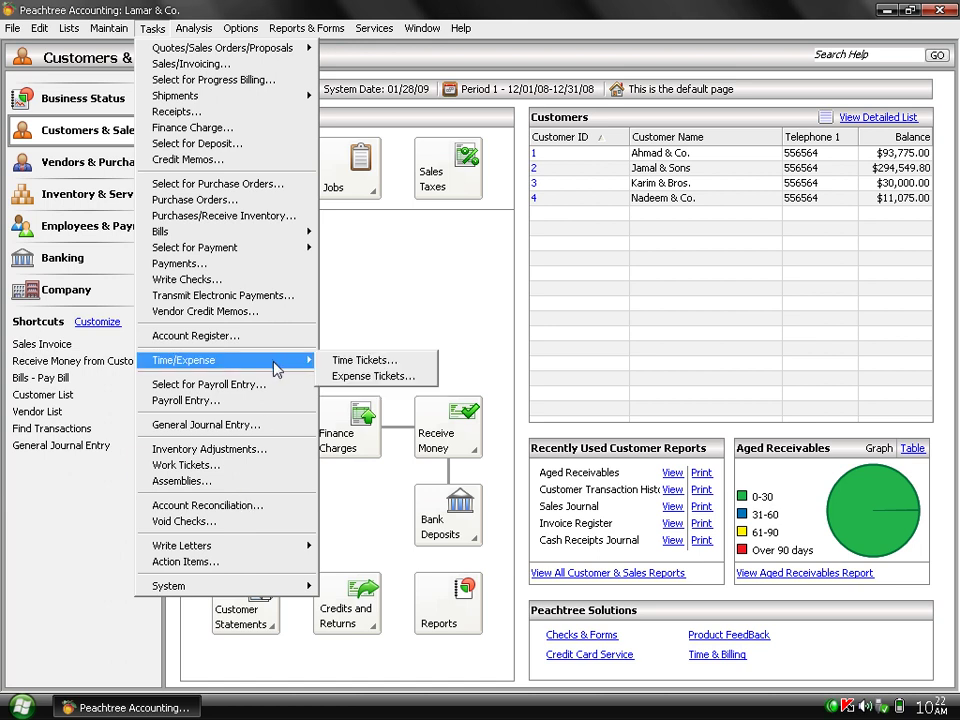
{"action": "left_click", "coordinate": [285, 573]}
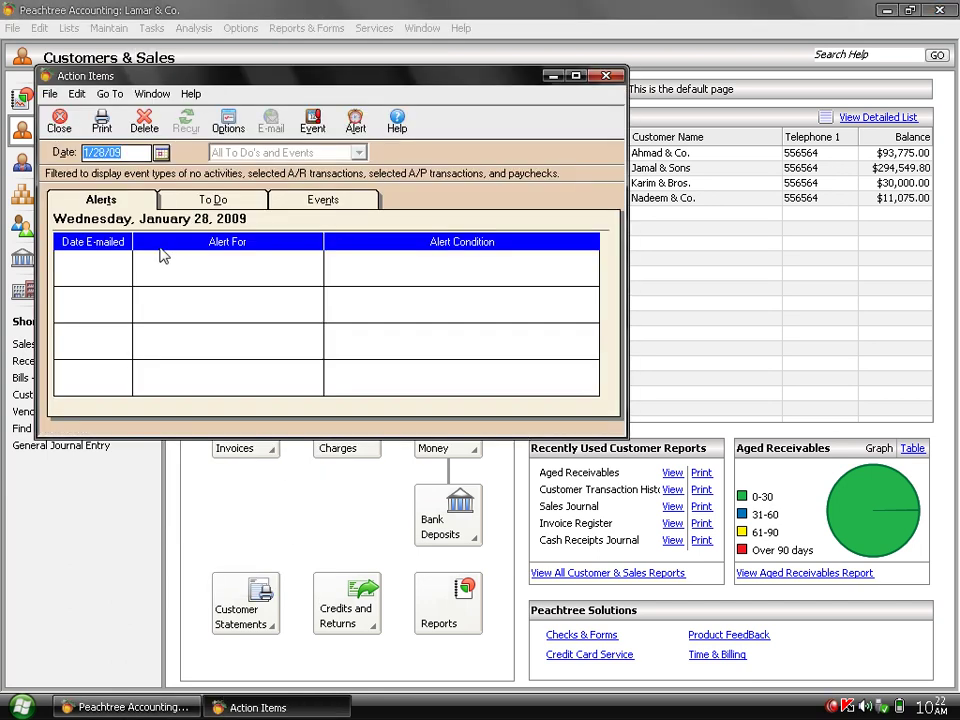
Browse the To Do and Events tabs, then cancel the company alert edits without saving.
{"action": "left_click", "coordinate": [217, 205]}
{"action": "left_click", "coordinate": [302, 205]}
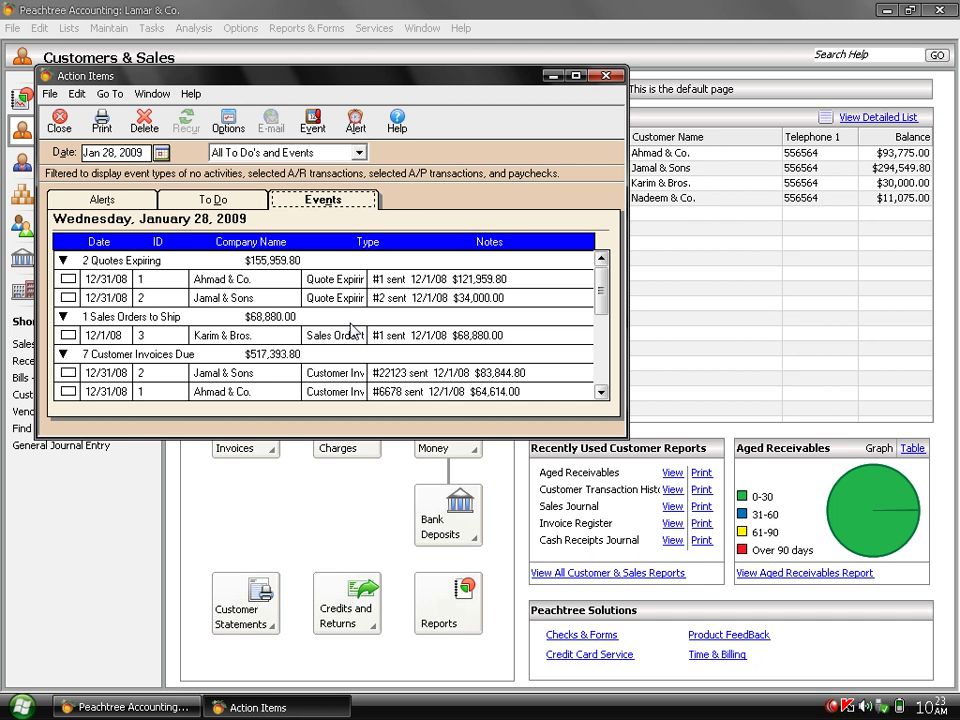
{"action": "left_click", "coordinate": [116, 201]}
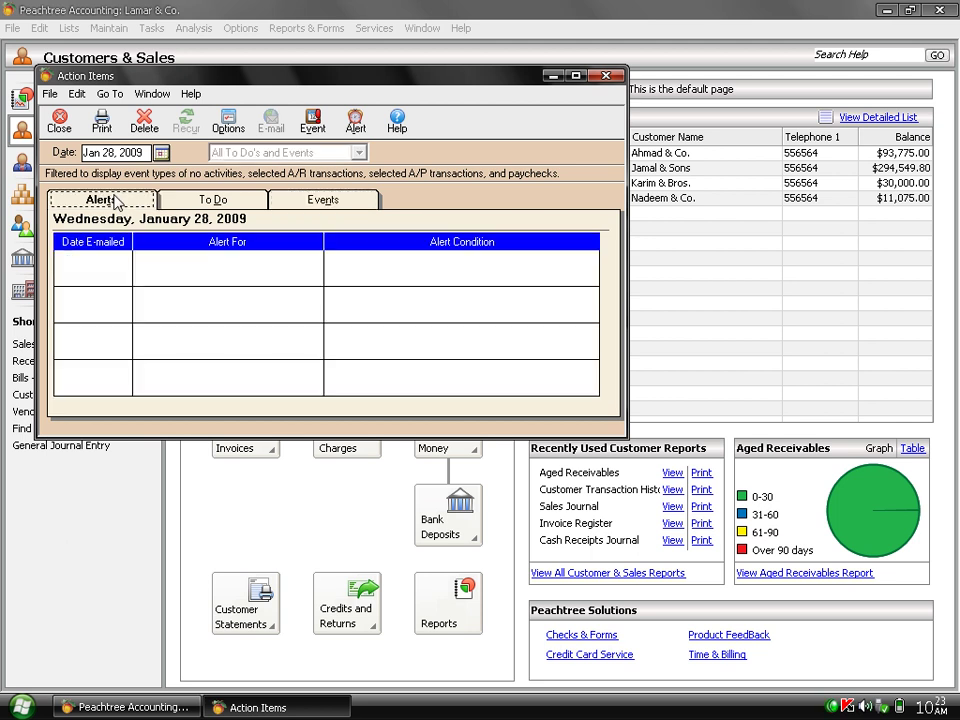
{"action": "left_click", "coordinate": [357, 122]}
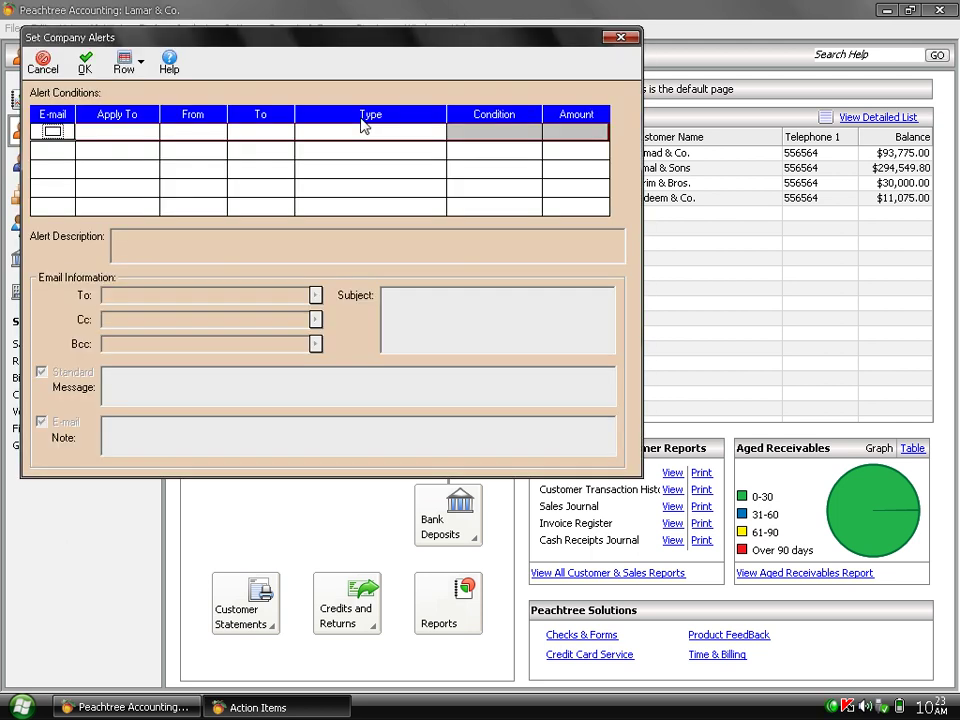
{"action": "left_click", "coordinate": [54, 131]}
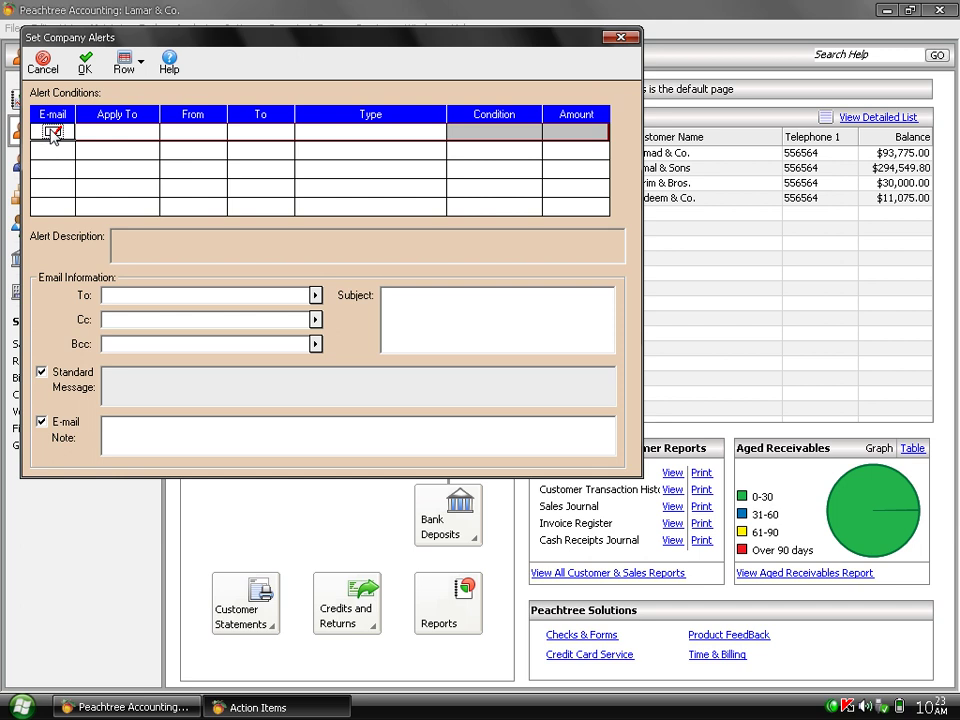
{"action": "left_click", "coordinate": [52, 131]}
{"action": "left_click", "coordinate": [42, 68]}
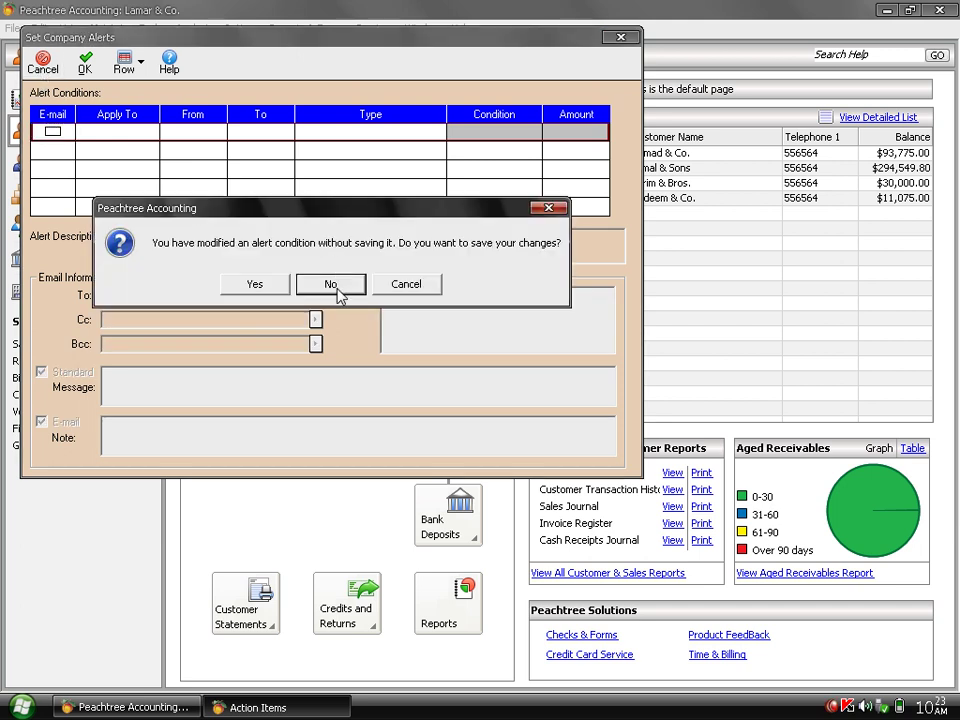
{"action": "left_click", "coordinate": [337, 285]}
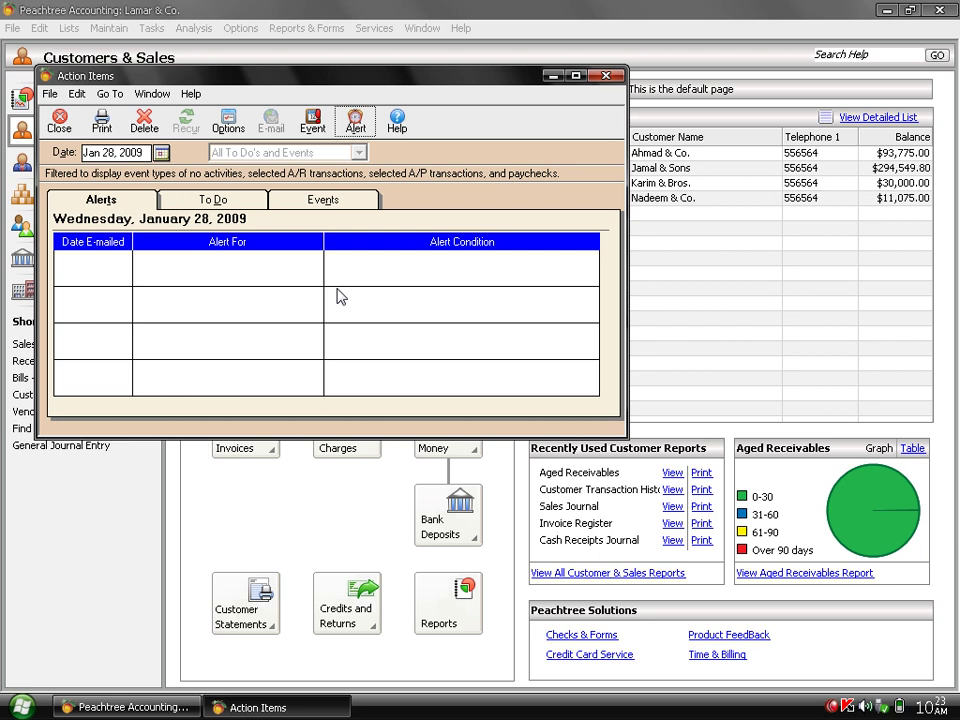
Add a Jan 28, 2009 to-do reading 'meeting with vendors'.
{"action": "left_click", "coordinate": [235, 201]}
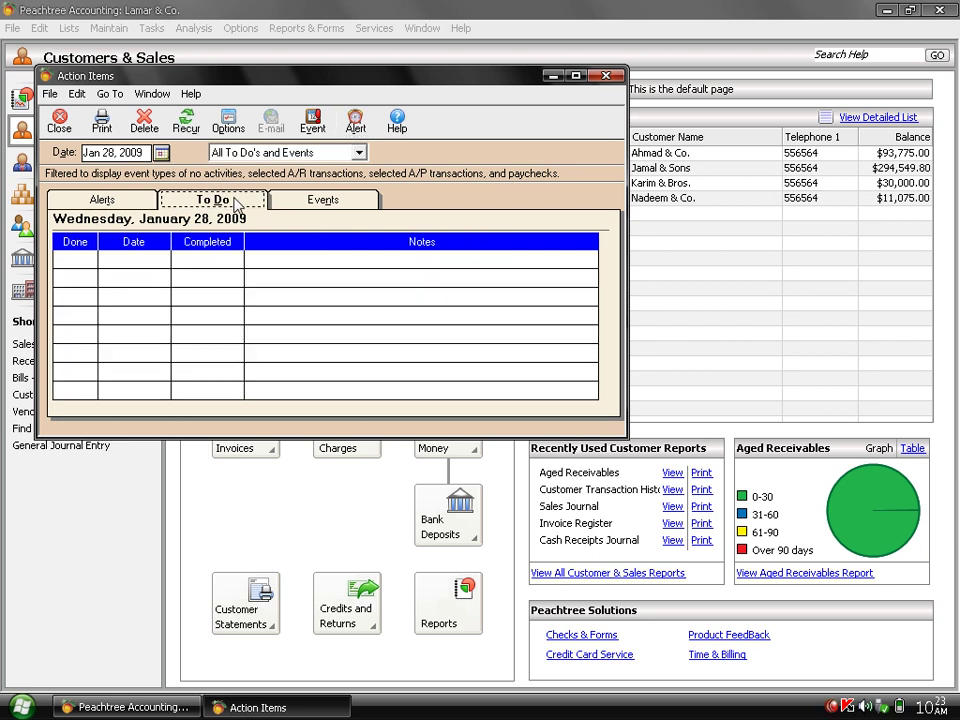
{"action": "left_click", "coordinate": [143, 259]}
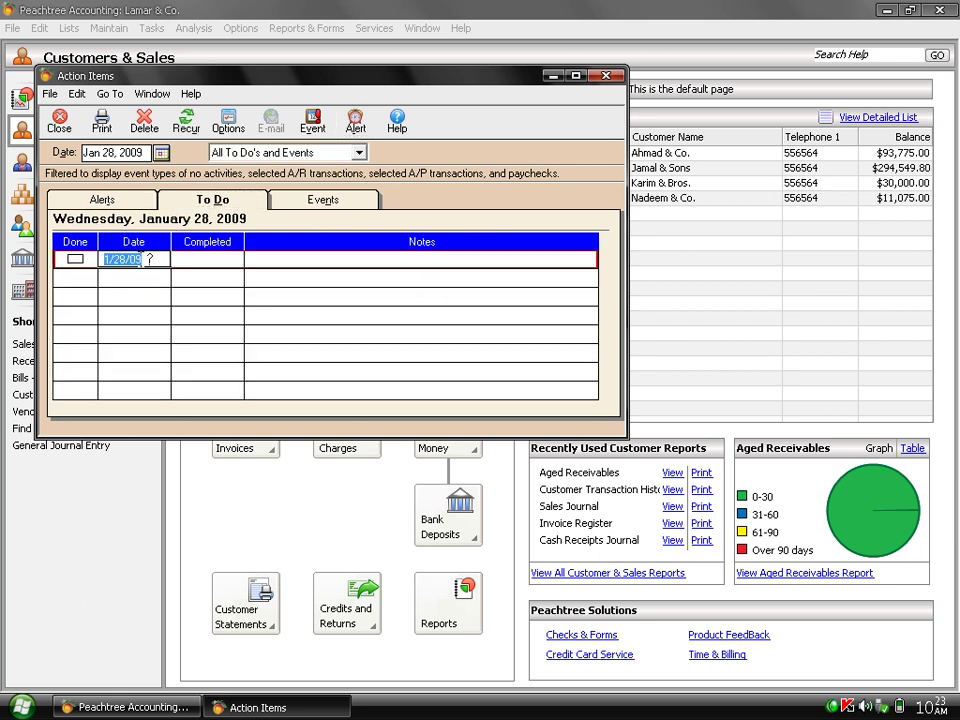
{"action": "left_click", "coordinate": [210, 265]}
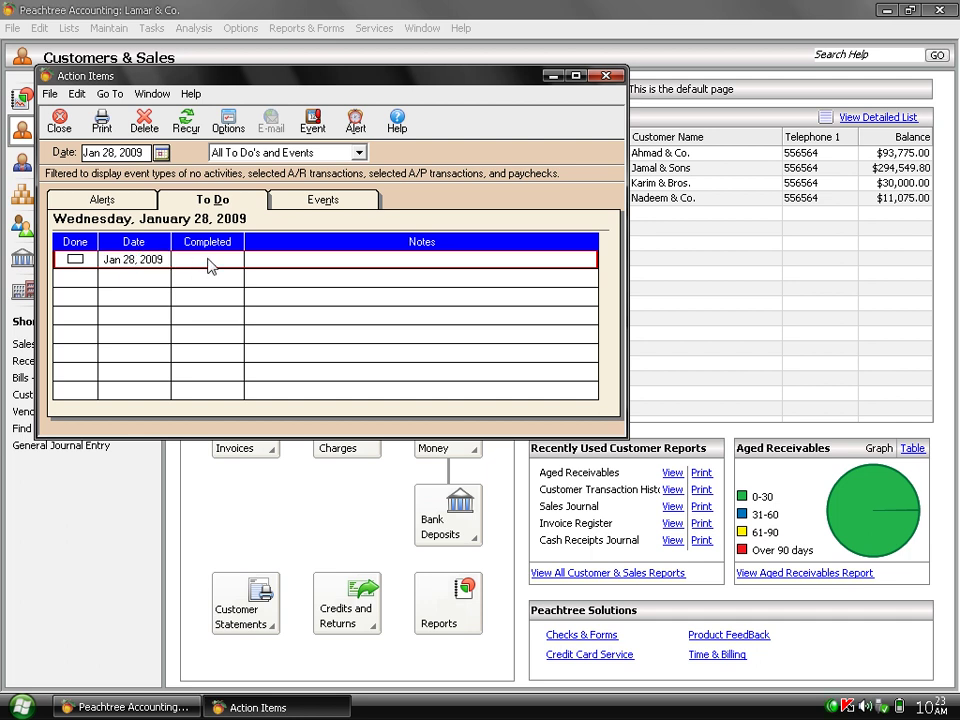
{"action": "left_click", "coordinate": [313, 257]}
{"action": "type", "text": "mee"}
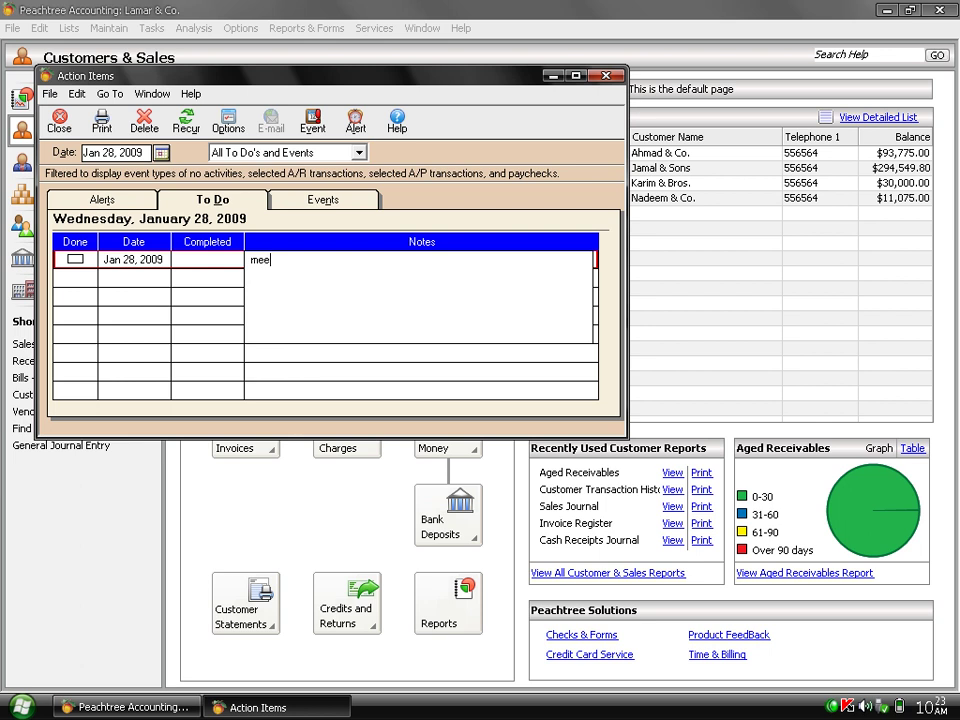
{"action": "type", "text": "ting with vendors"}
{"action": "key", "text": "Return"}
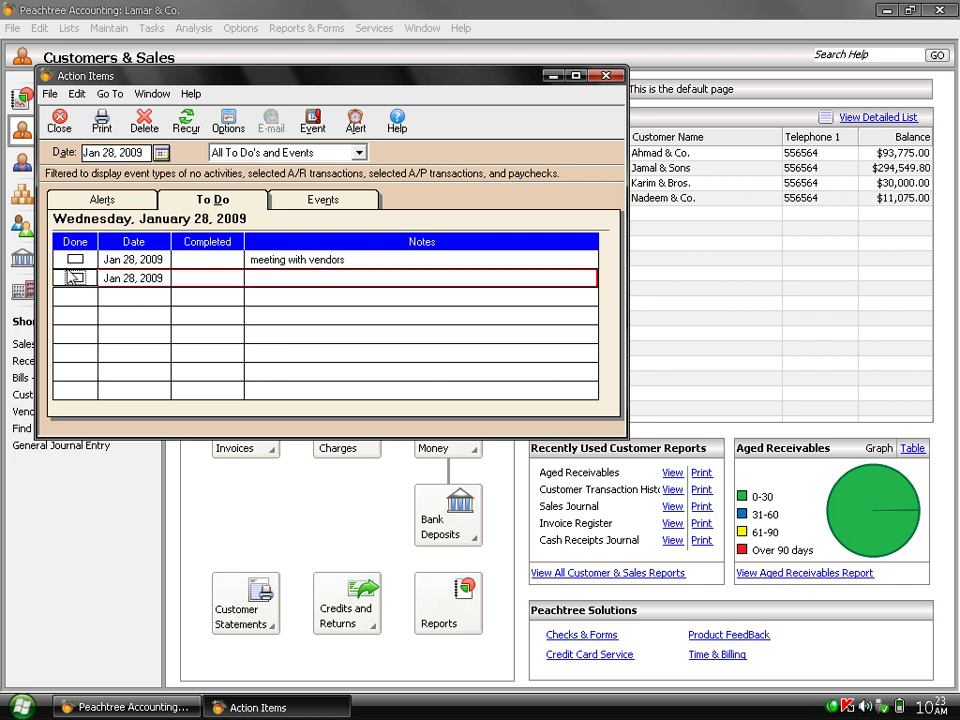
Toggle the to-do's Done mark on and off, then close Action Items.
{"action": "left_click", "coordinate": [72, 261]}
{"action": "left_click", "coordinate": [74, 259]}
{"action": "left_click", "coordinate": [73, 260]}
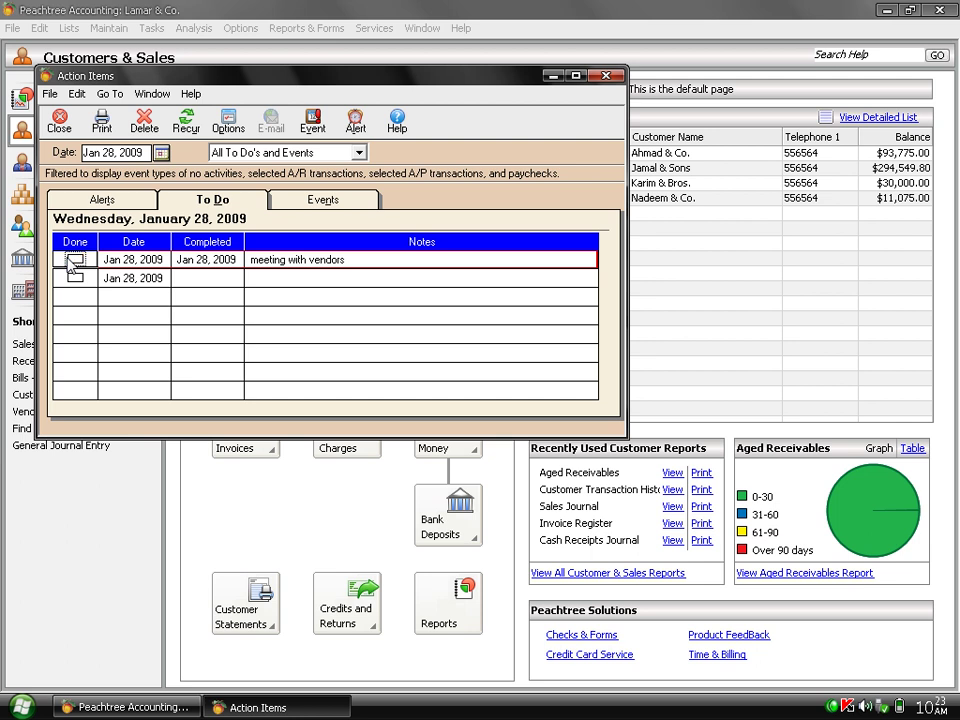
{"action": "left_click", "coordinate": [59, 124]}
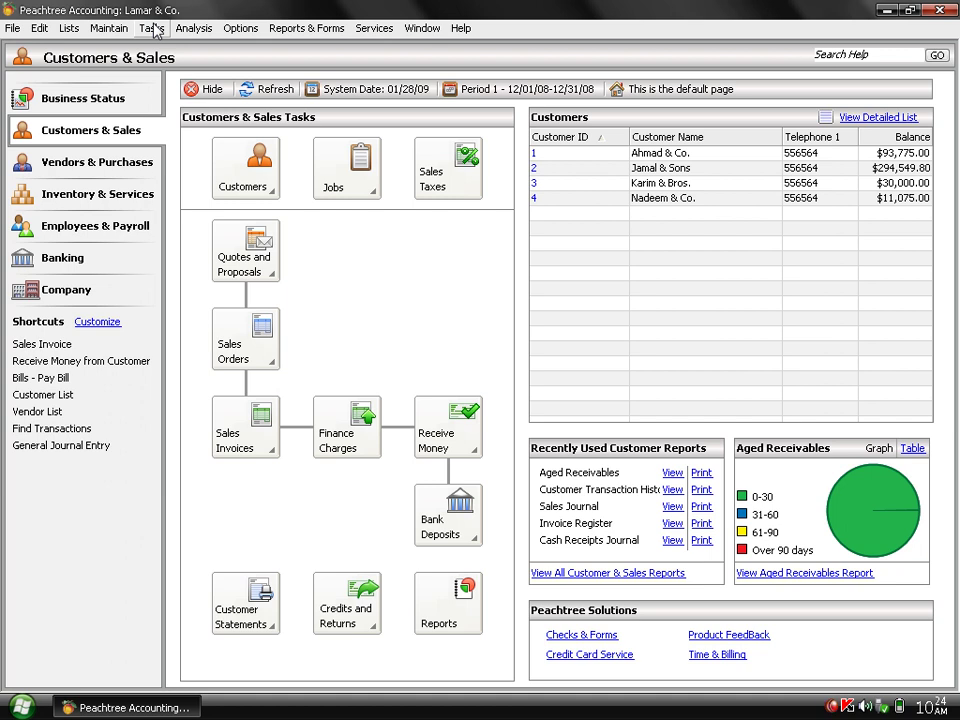
{"action": "left_click", "coordinate": [152, 28]}
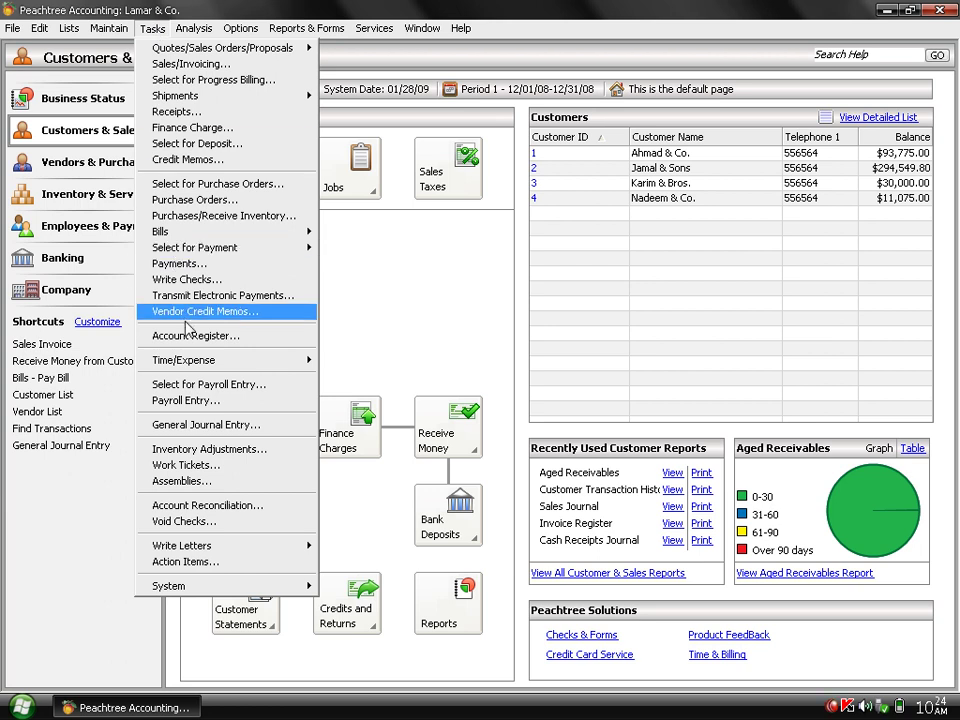
{"action": "mouse_move", "coordinate": [184, 360]}
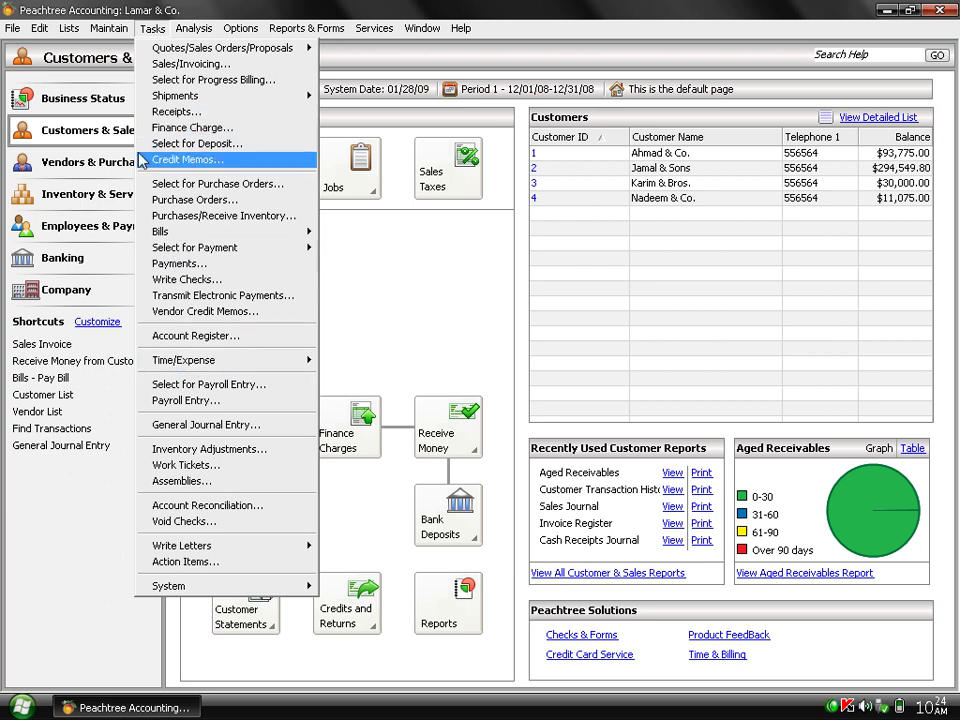
{"action": "left_click", "coordinate": [14, 28]}
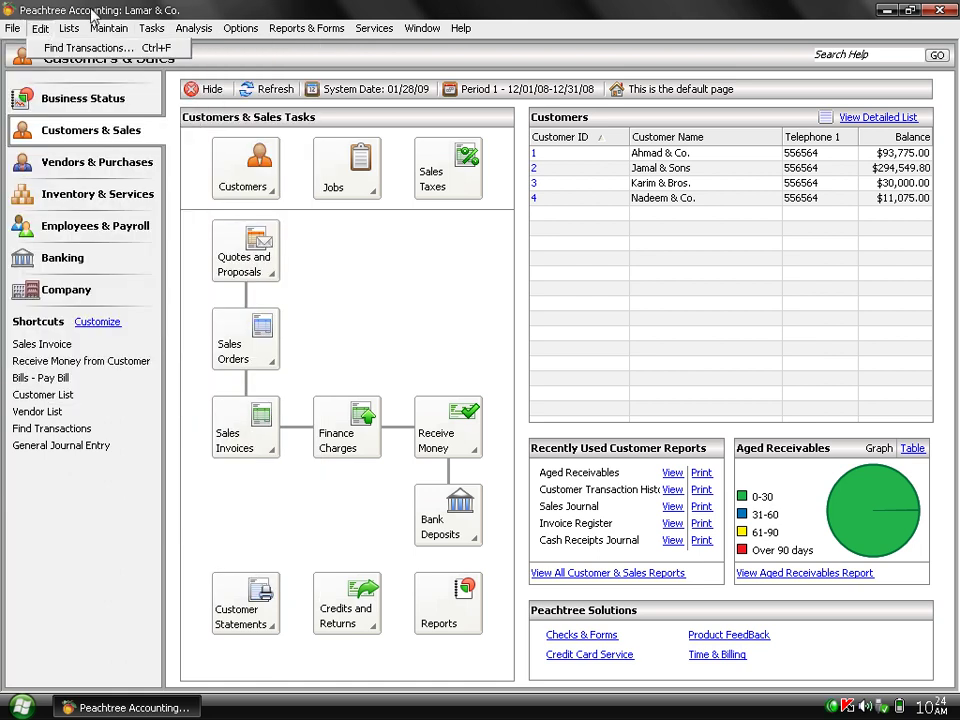
{"action": "mouse_move", "coordinate": [145, 30]}
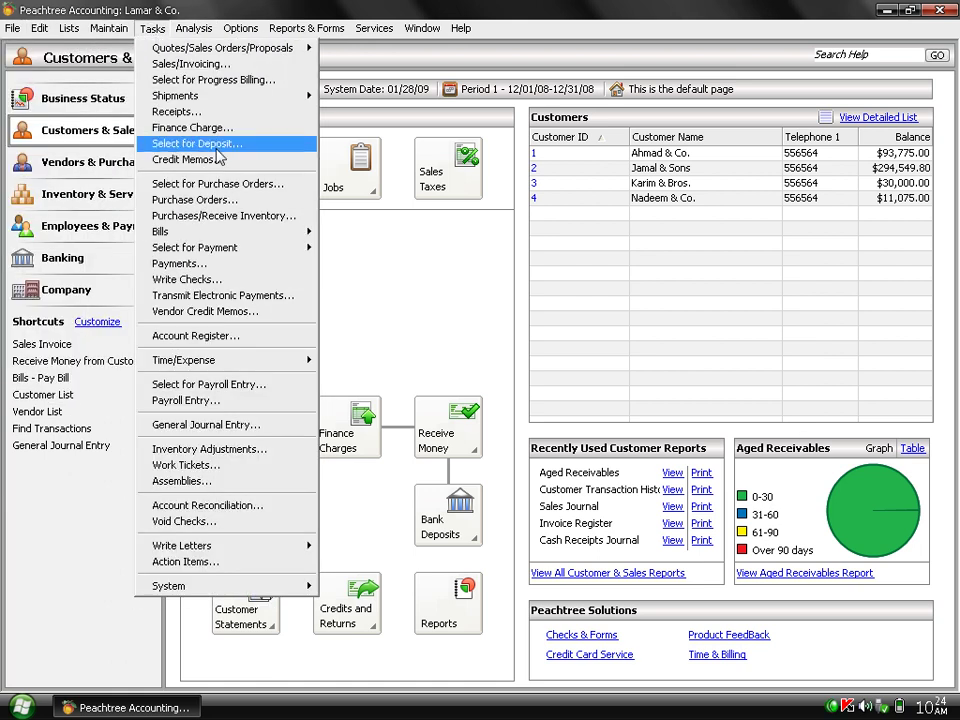
{"action": "mouse_move", "coordinate": [243, 97]}
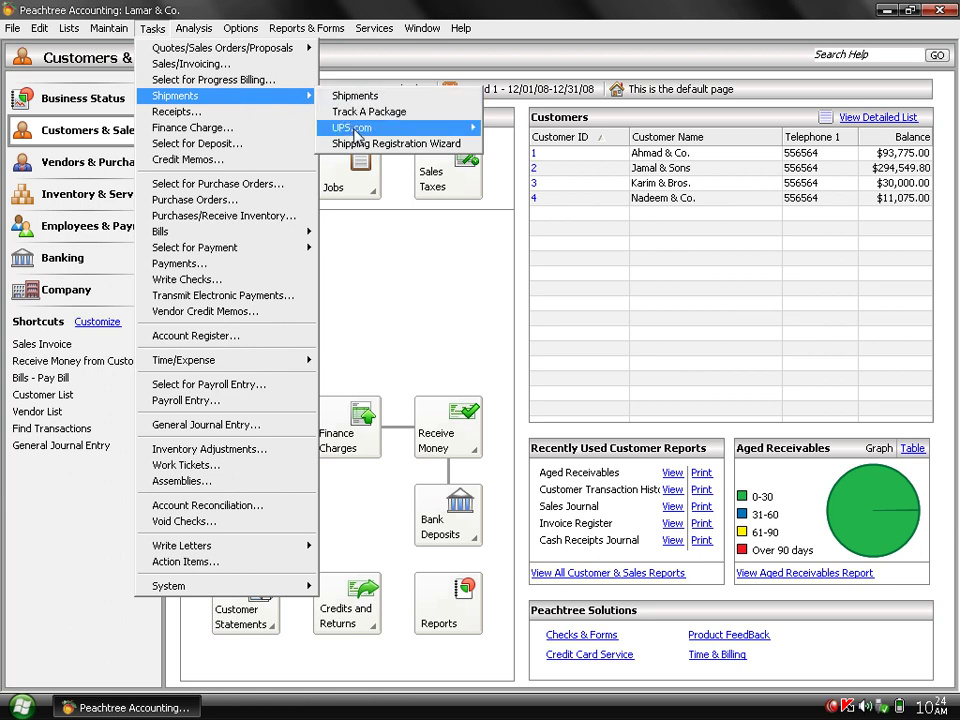
{"action": "mouse_move", "coordinate": [356, 133]}
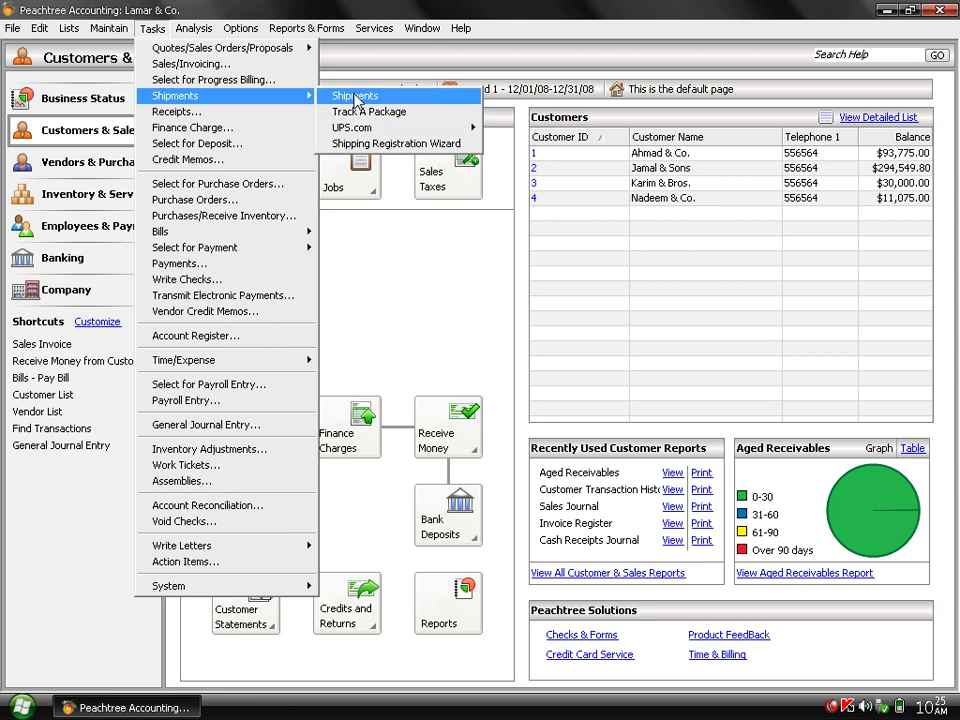
{"action": "left_click", "coordinate": [356, 97]}
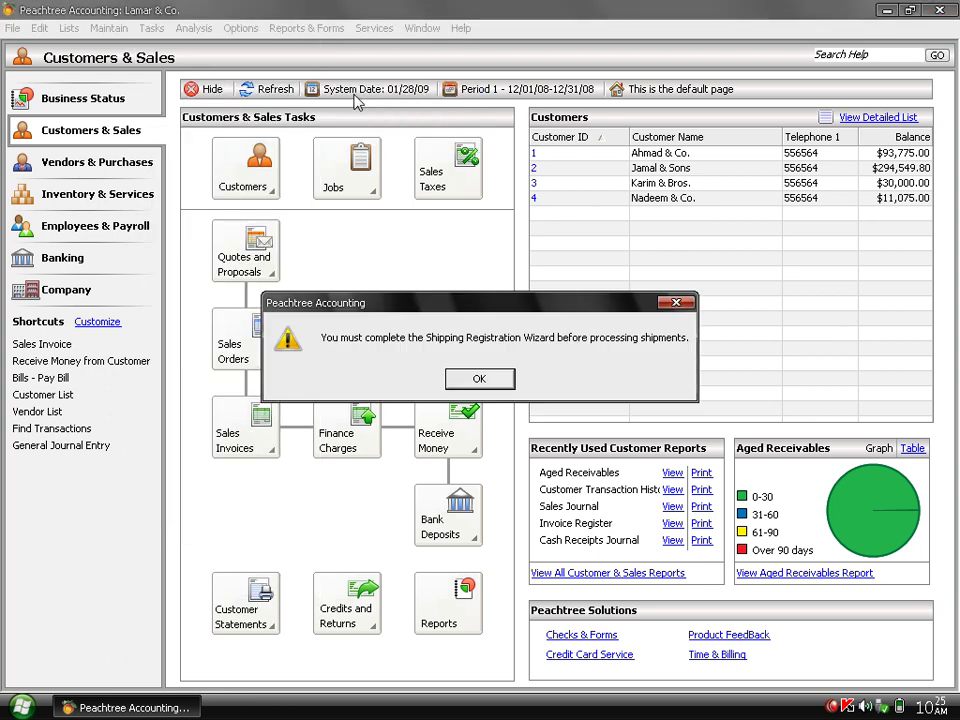
{"action": "left_click", "coordinate": [480, 379]}
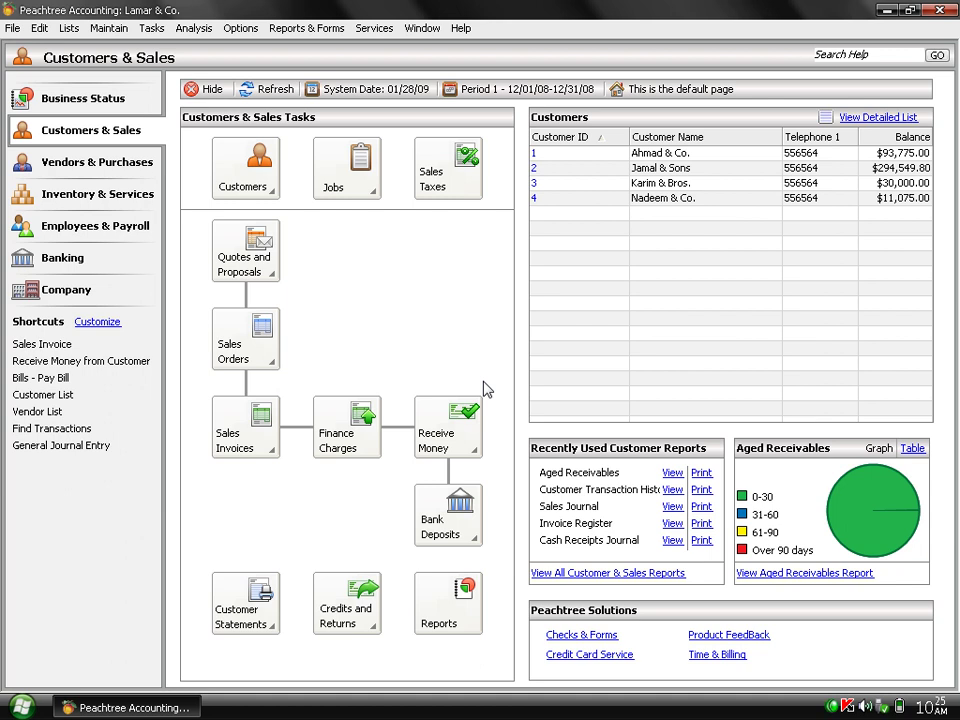
{"action": "left_click", "coordinate": [150, 27]}
{"action": "mouse_move", "coordinate": [300, 96]}
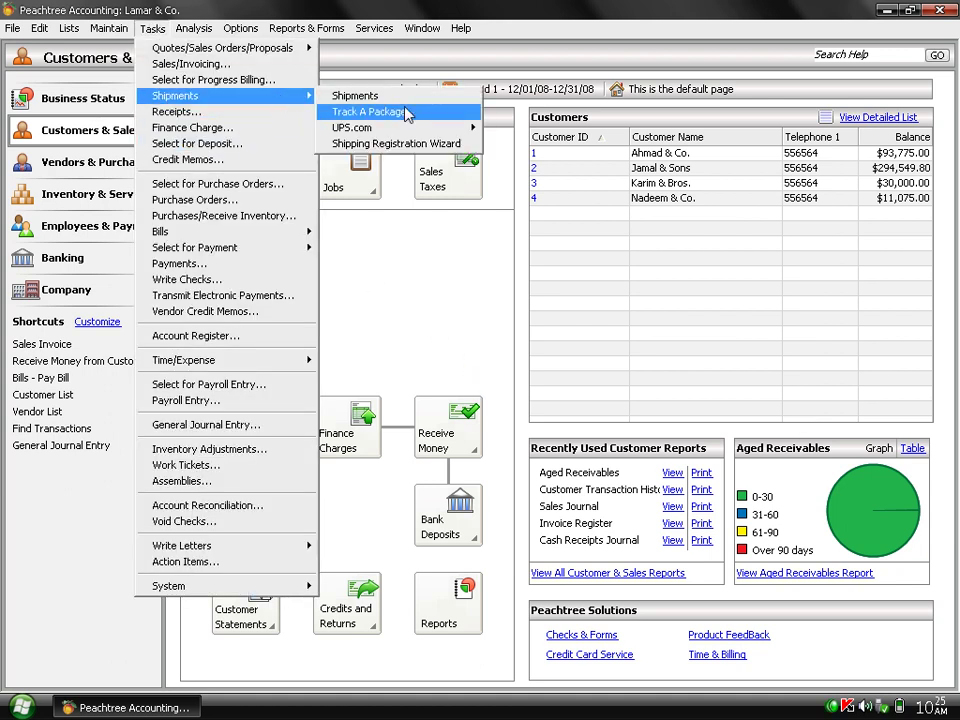
{"action": "mouse_move", "coordinate": [440, 128]}
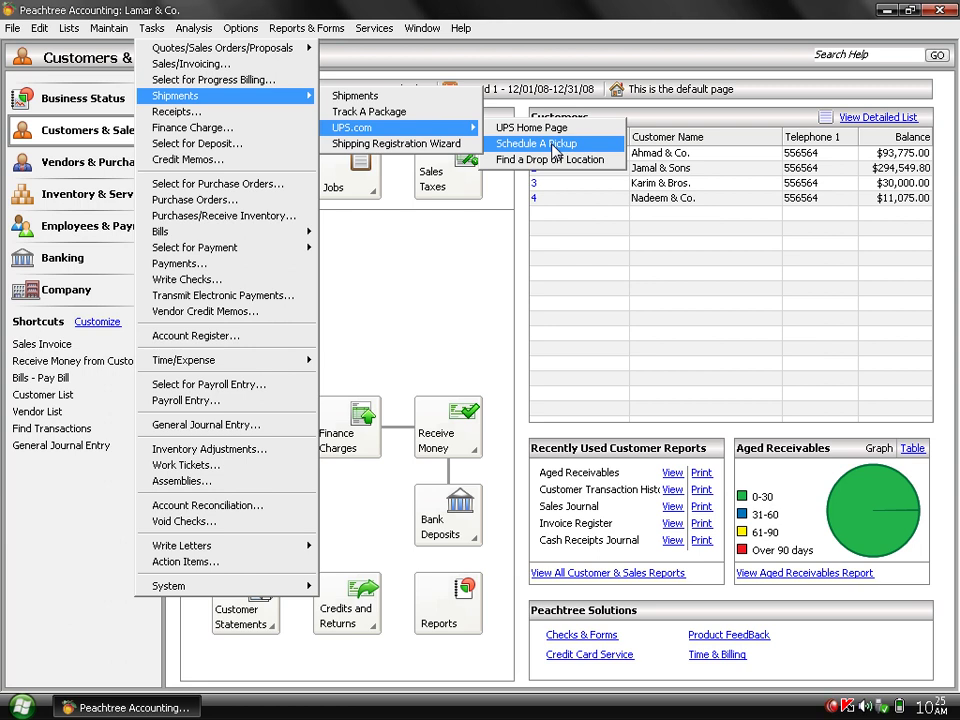
{"action": "left_click", "coordinate": [554, 145]}
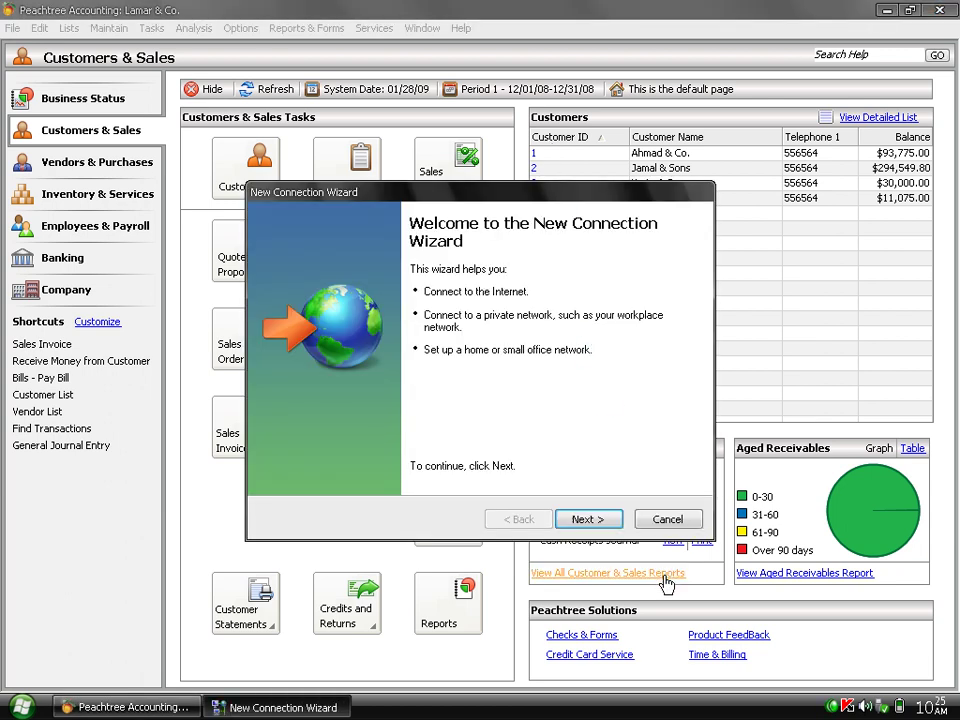
{"action": "left_click", "coordinate": [670, 521]}
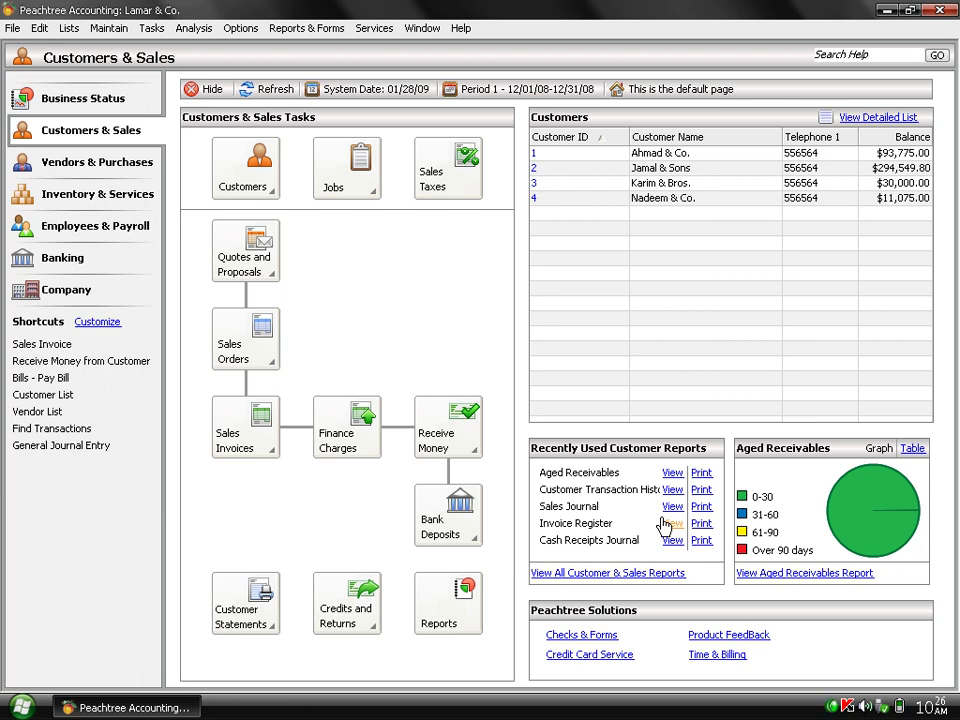
Launch Tasks > System > Year-End Wizard and accept the first-fiscal-year warning.
{"action": "left_click", "coordinate": [150, 28]}
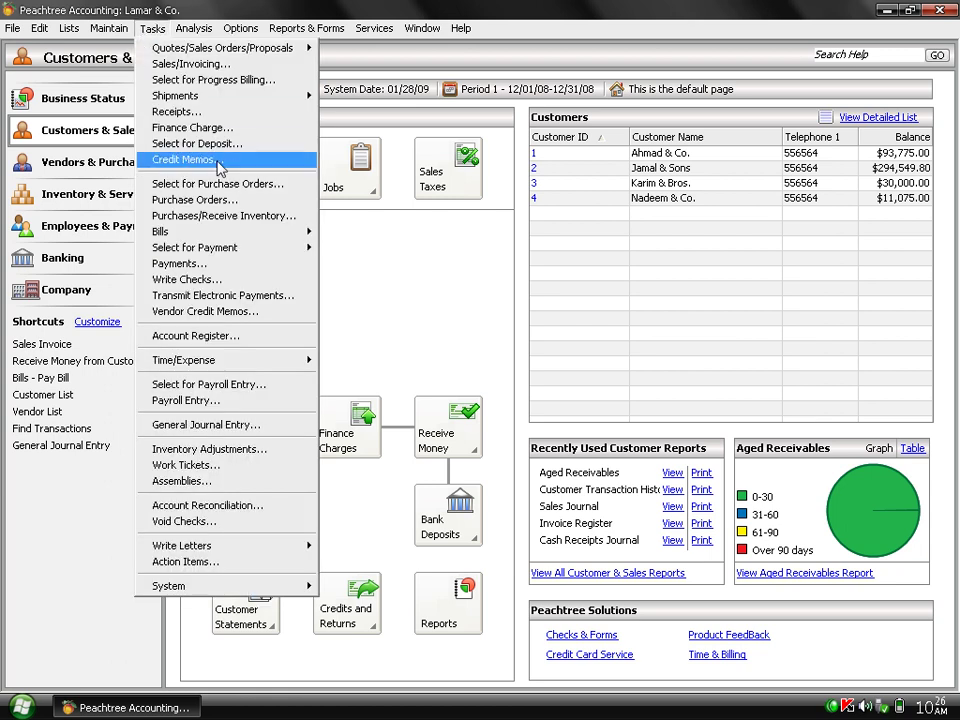
{"action": "mouse_move", "coordinate": [246, 97]}
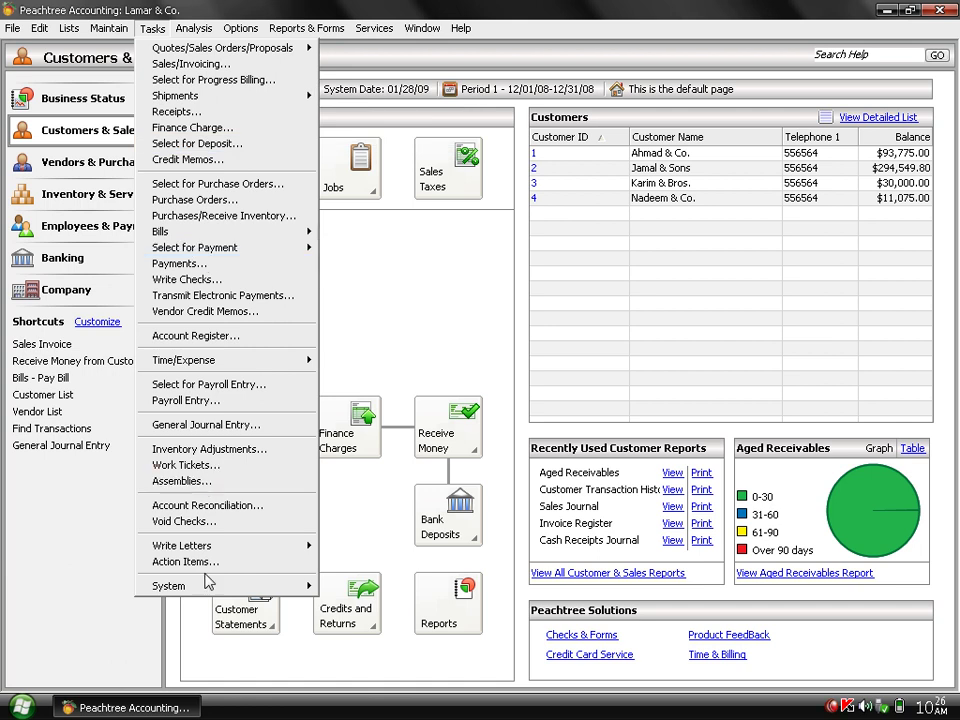
{"action": "mouse_move", "coordinate": [234, 591]}
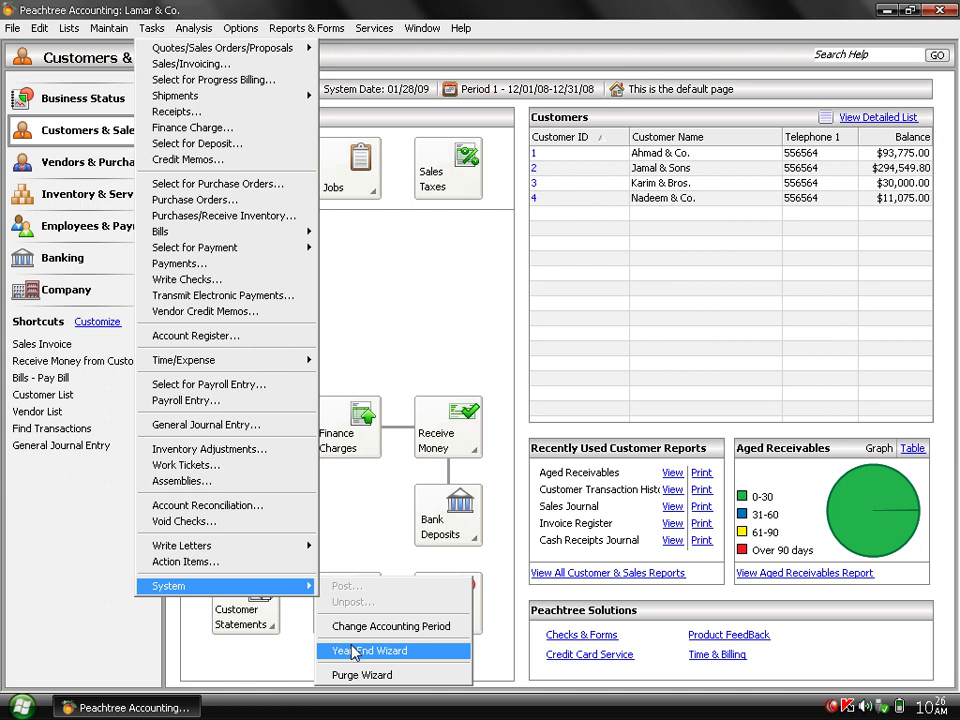
{"action": "left_click", "coordinate": [355, 651]}
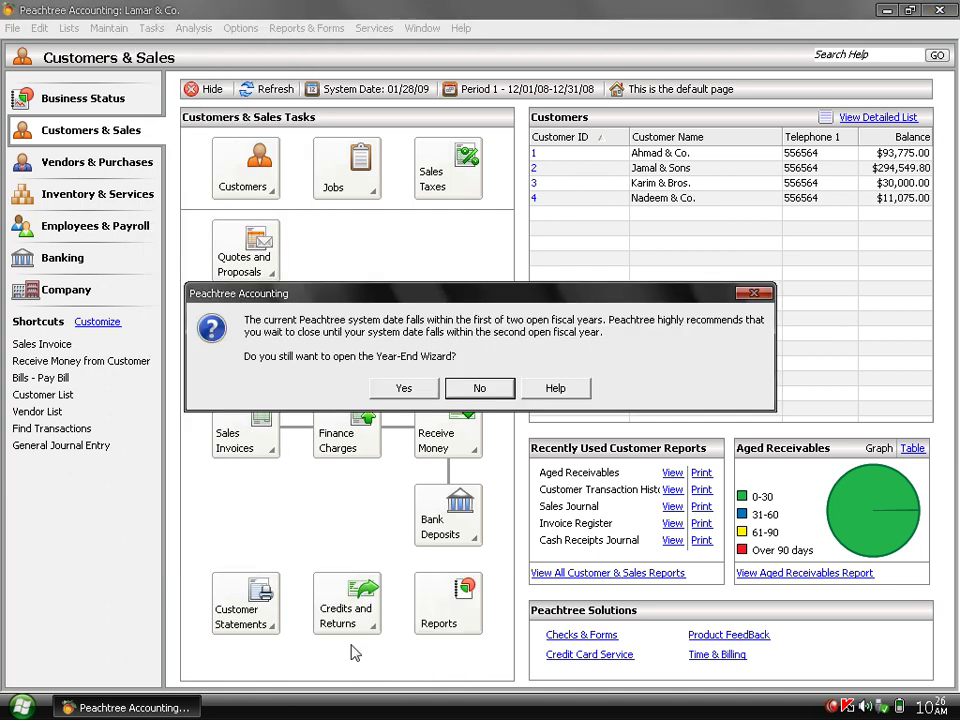
{"action": "left_click", "coordinate": [403, 388]}
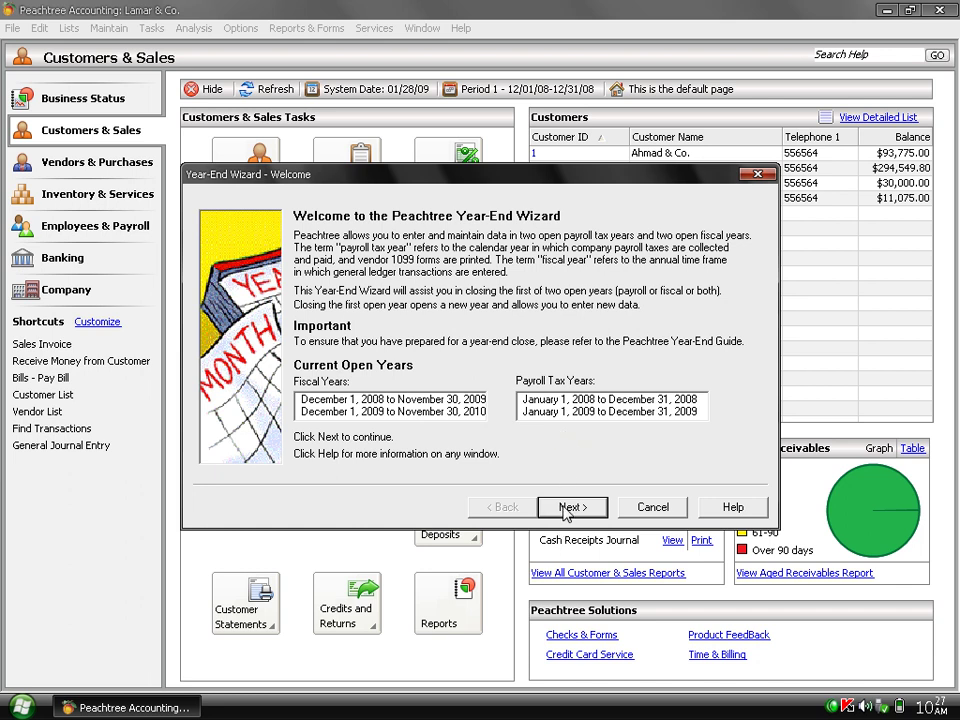
Choose to close only the 2008 payroll tax year and start the 5.16MB company data backup.
{"action": "left_click", "coordinate": [566, 508]}
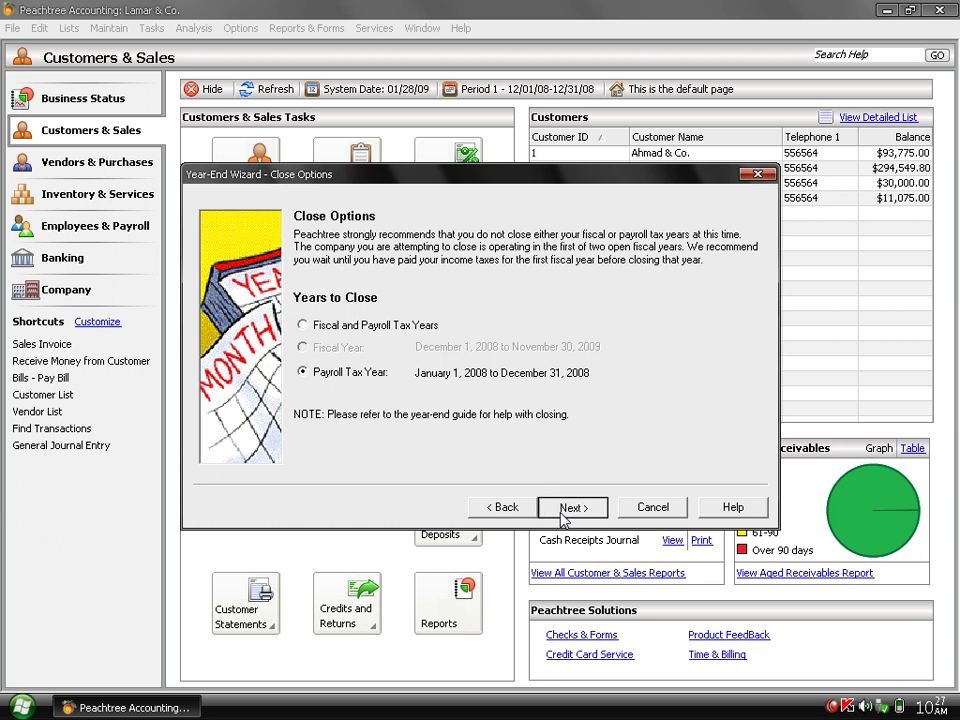
{"action": "left_click", "coordinate": [563, 517]}
{"action": "left_click", "coordinate": [563, 512]}
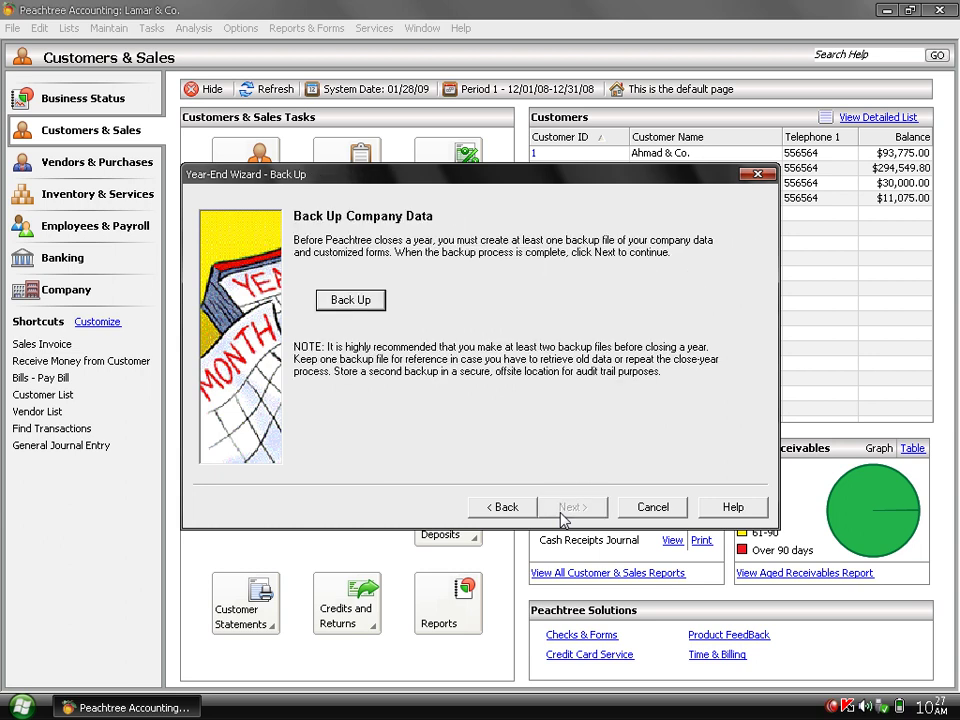
{"action": "left_click", "coordinate": [352, 303]}
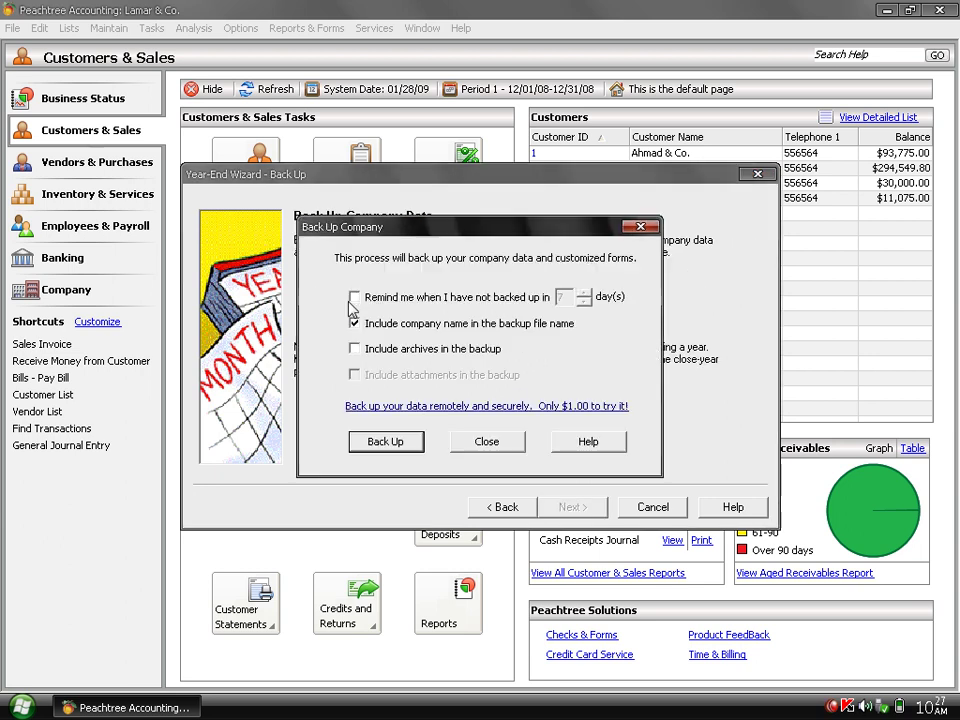
{"action": "left_click", "coordinate": [402, 441]}
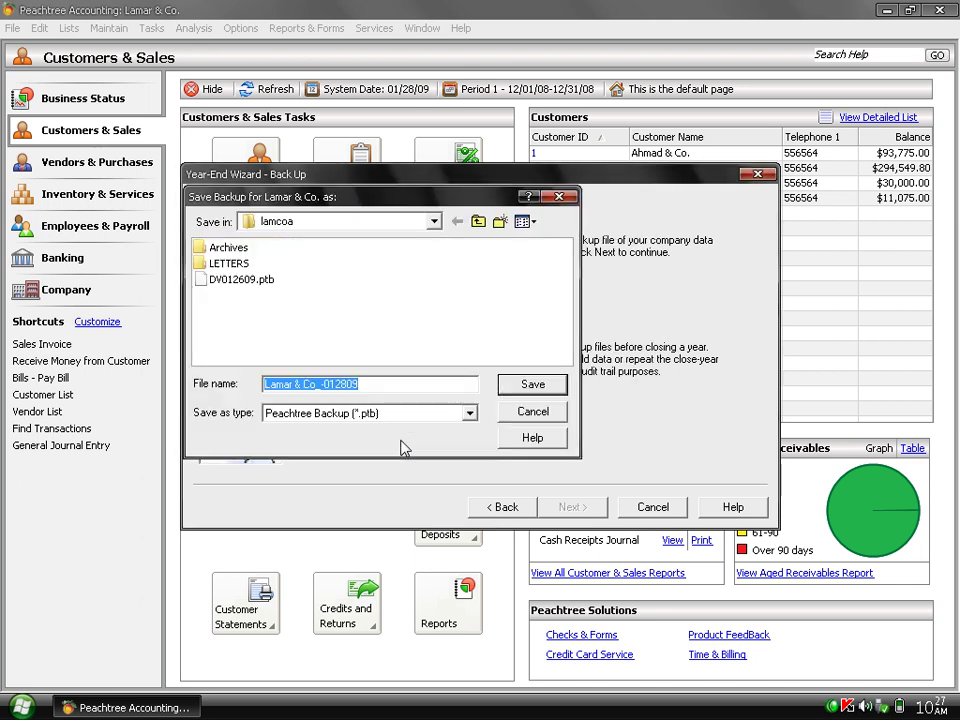
{"action": "left_click", "coordinate": [532, 386]}
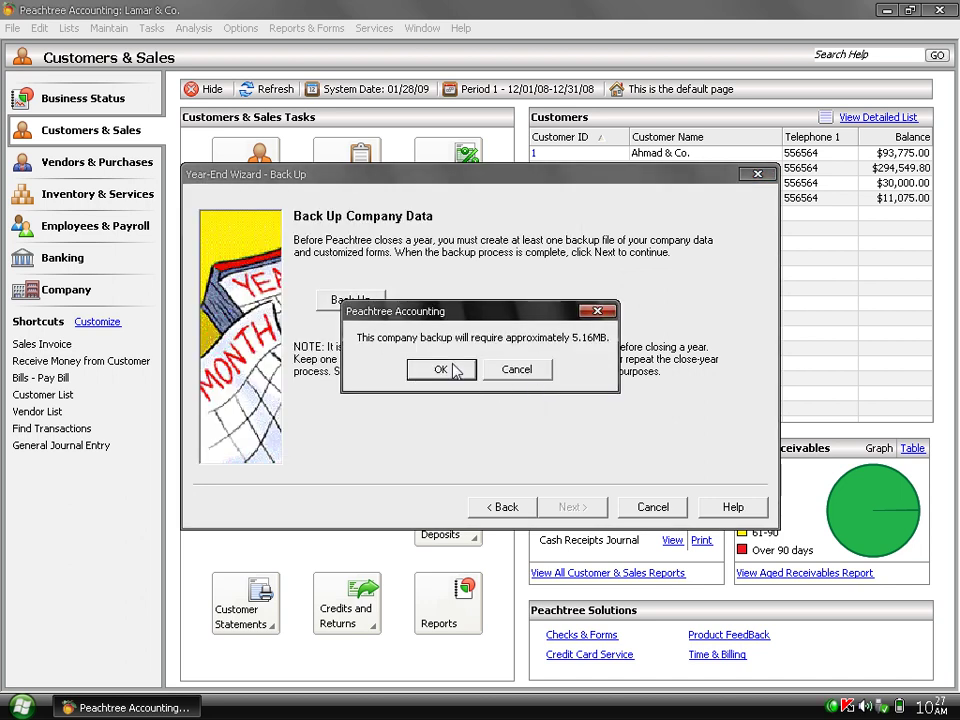
{"action": "left_click", "coordinate": [440, 369]}
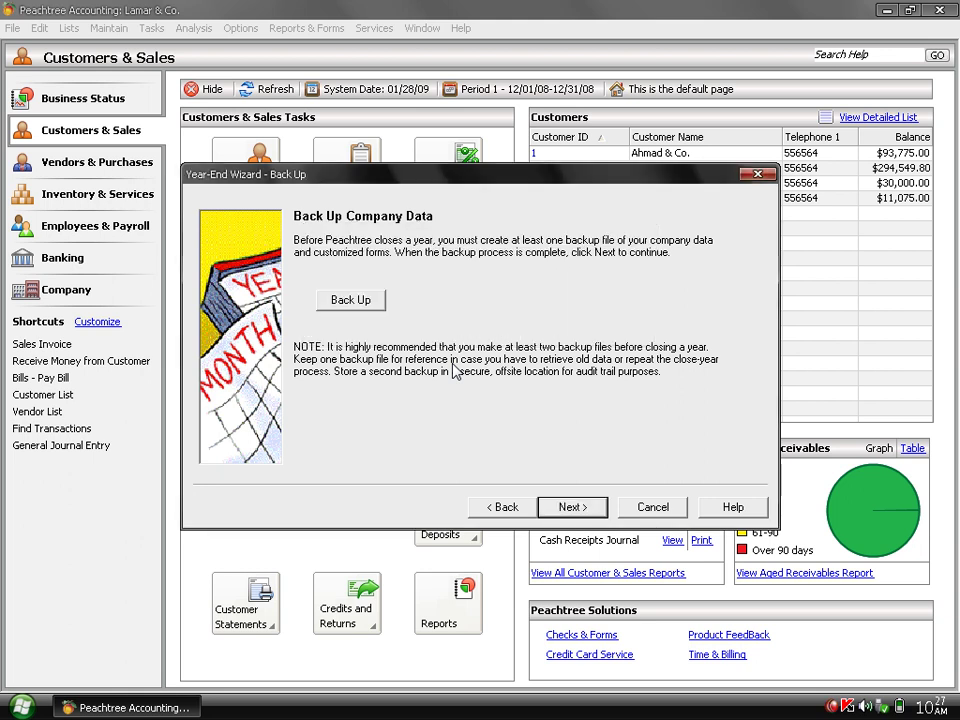
Run the year-end close without backing up or archiving, closing the 2008 payroll tax year.
{"action": "left_click", "coordinate": [567, 508]}
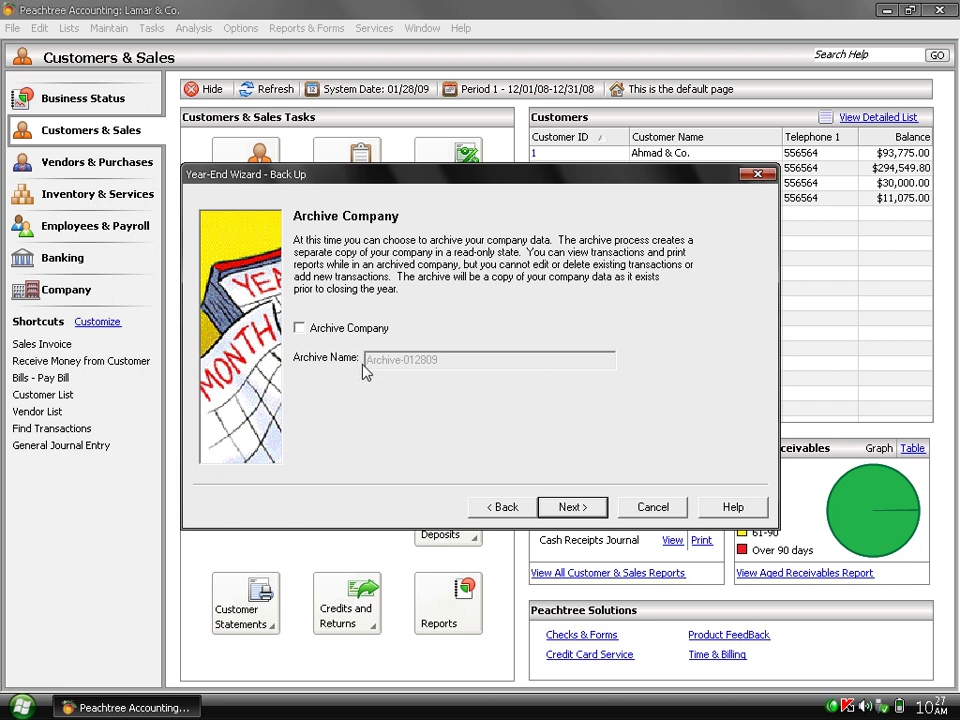
{"action": "left_click", "coordinate": [571, 511]}
{"action": "left_click", "coordinate": [570, 512]}
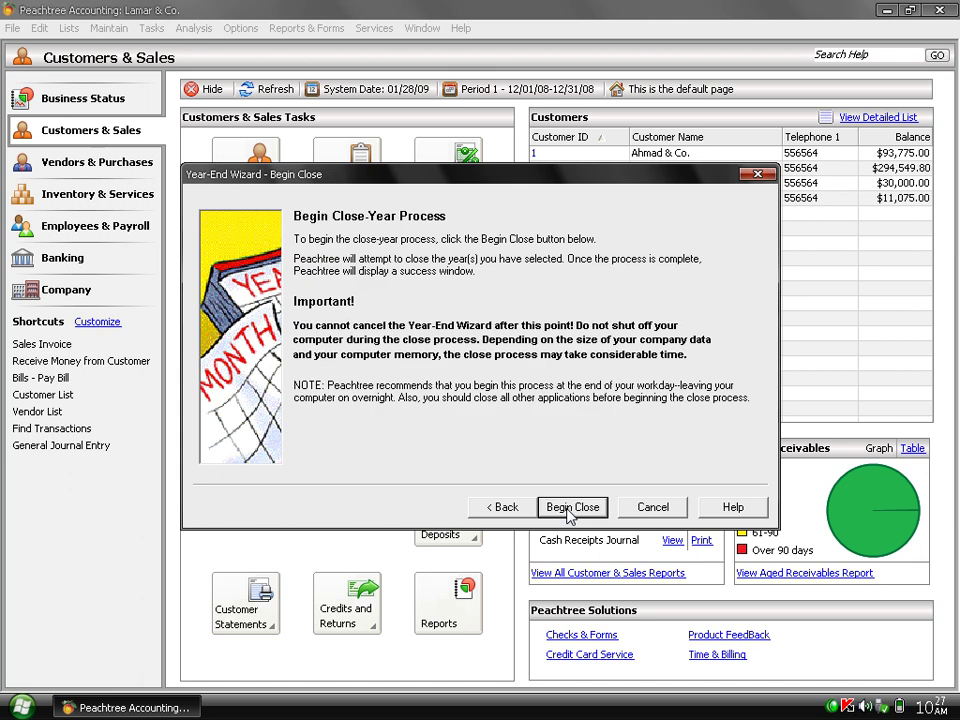
{"action": "left_click", "coordinate": [571, 510]}
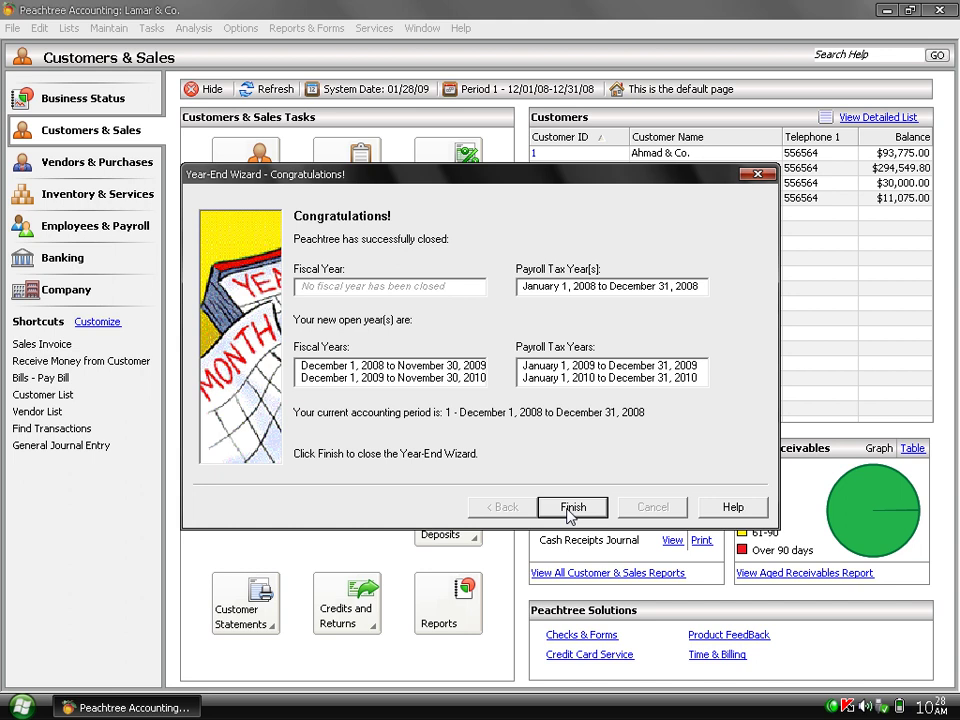
{"action": "left_click", "coordinate": [571, 508]}
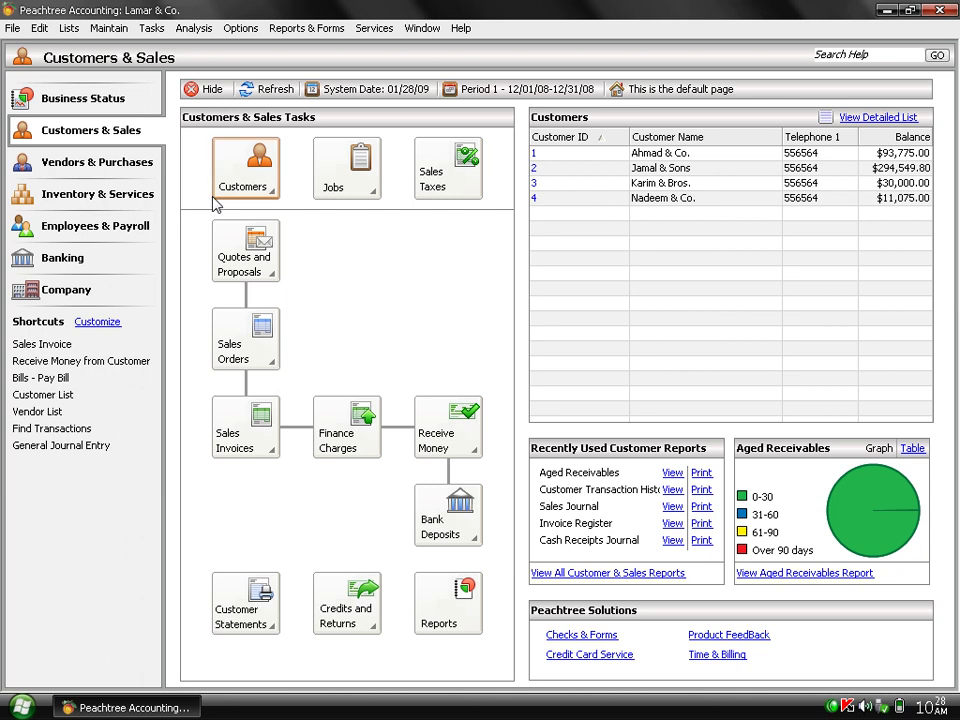
Refresh Business Status to show $687,781.93 YTD revenue and $407,471.93 net income.
{"action": "left_click", "coordinate": [90, 104]}
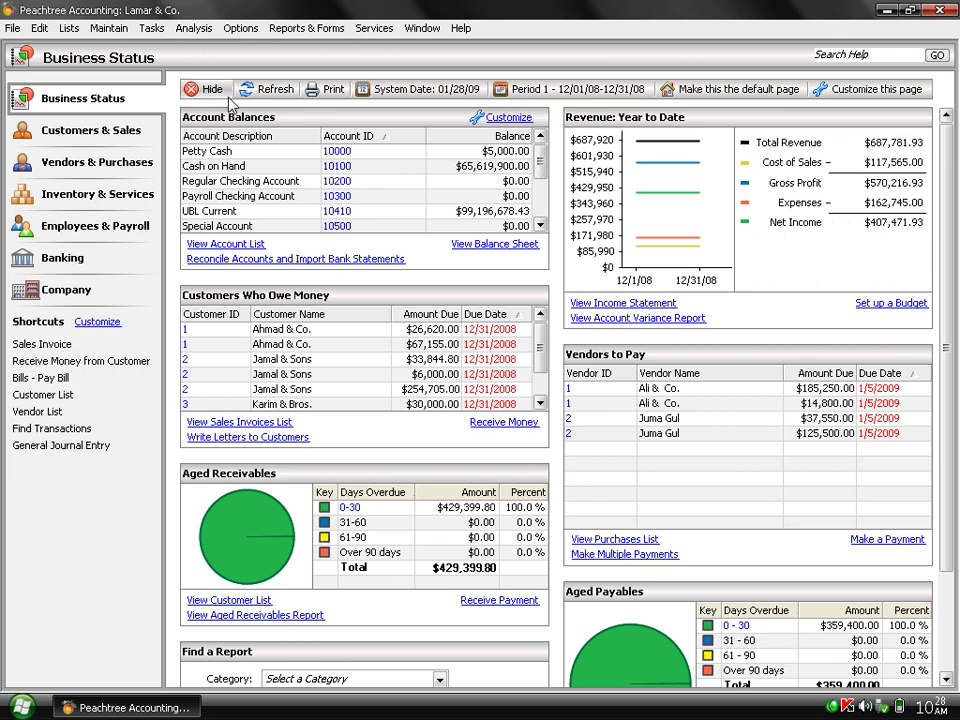
{"action": "left_click", "coordinate": [262, 91]}
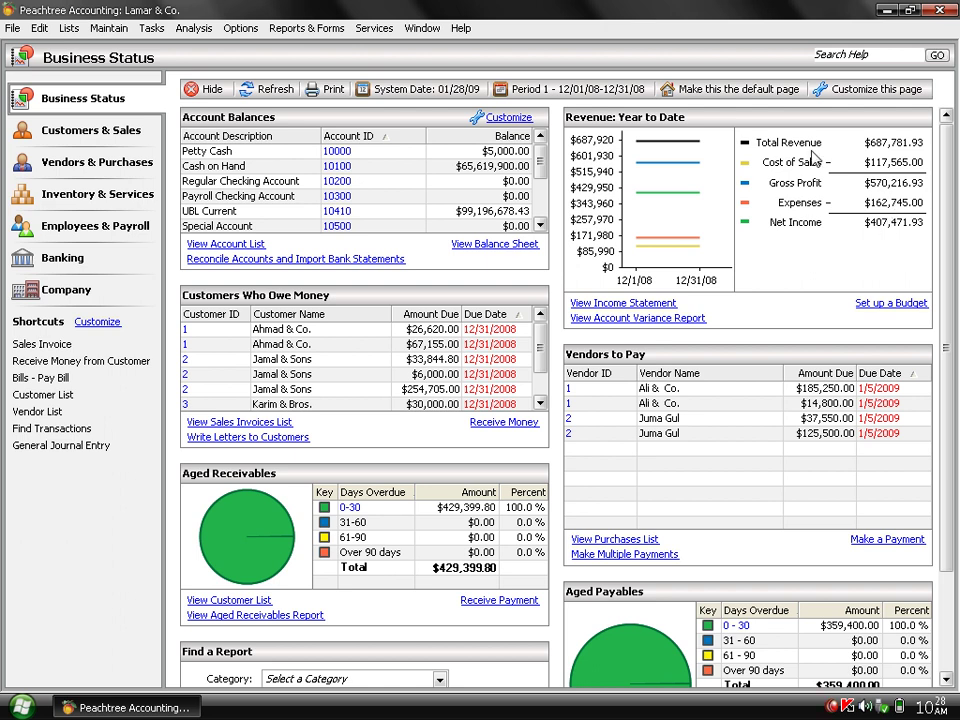
{"action": "left_click", "coordinate": [312, 29]}
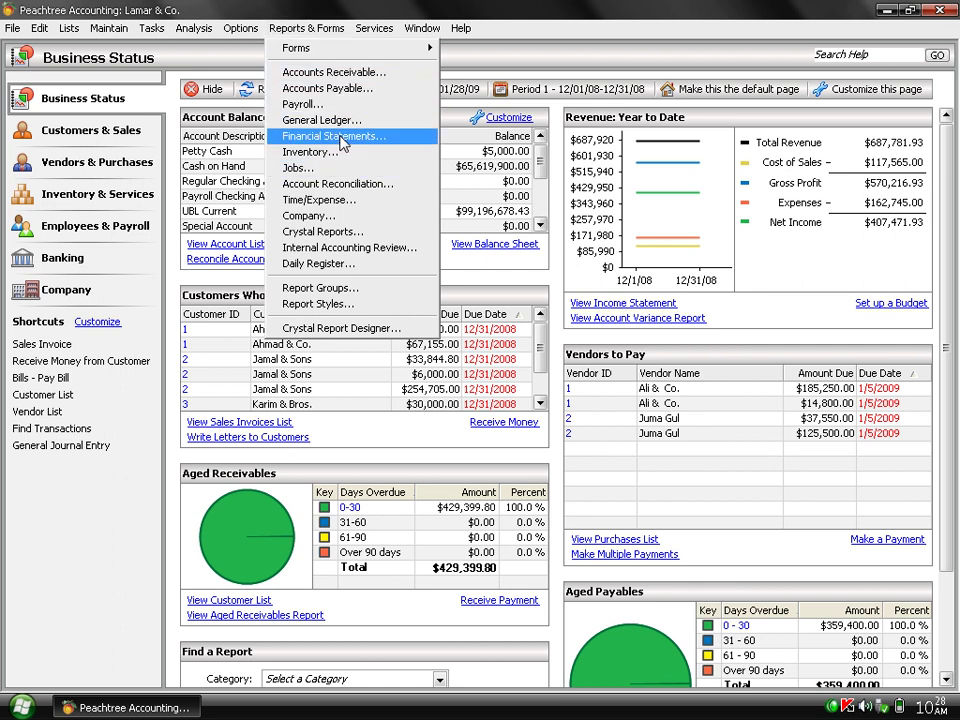
Generate the Balance Sheet for the period range Period 1 to Period 2 (1/31/09).
{"action": "left_click", "coordinate": [343, 137]}
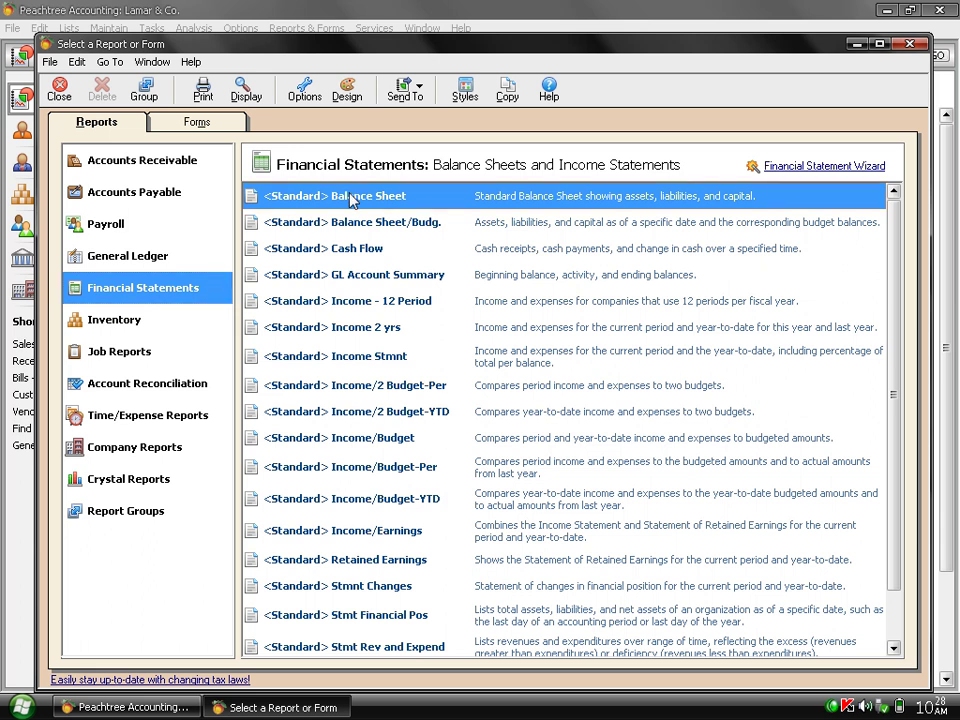
{"action": "double_click", "coordinate": [352, 201]}
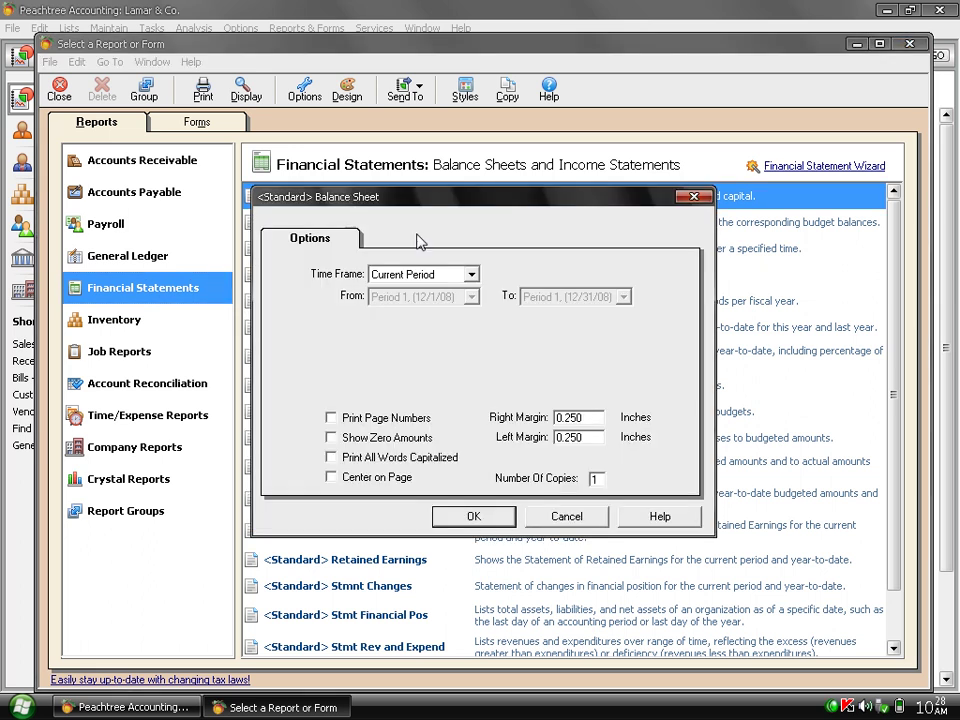
{"action": "left_click", "coordinate": [469, 276]}
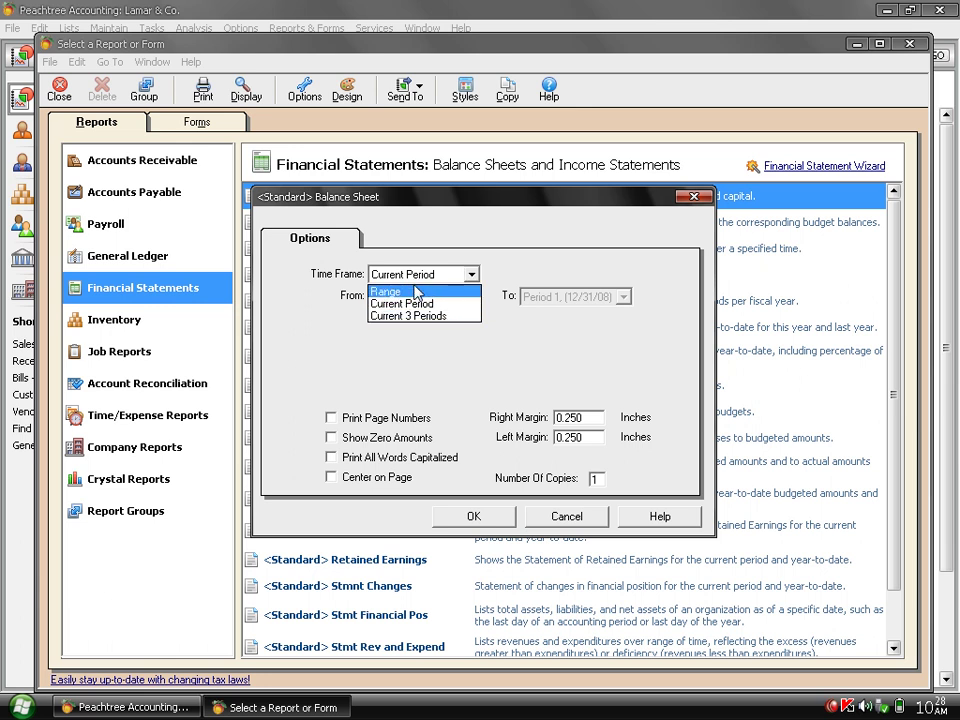
{"action": "left_click", "coordinate": [416, 292]}
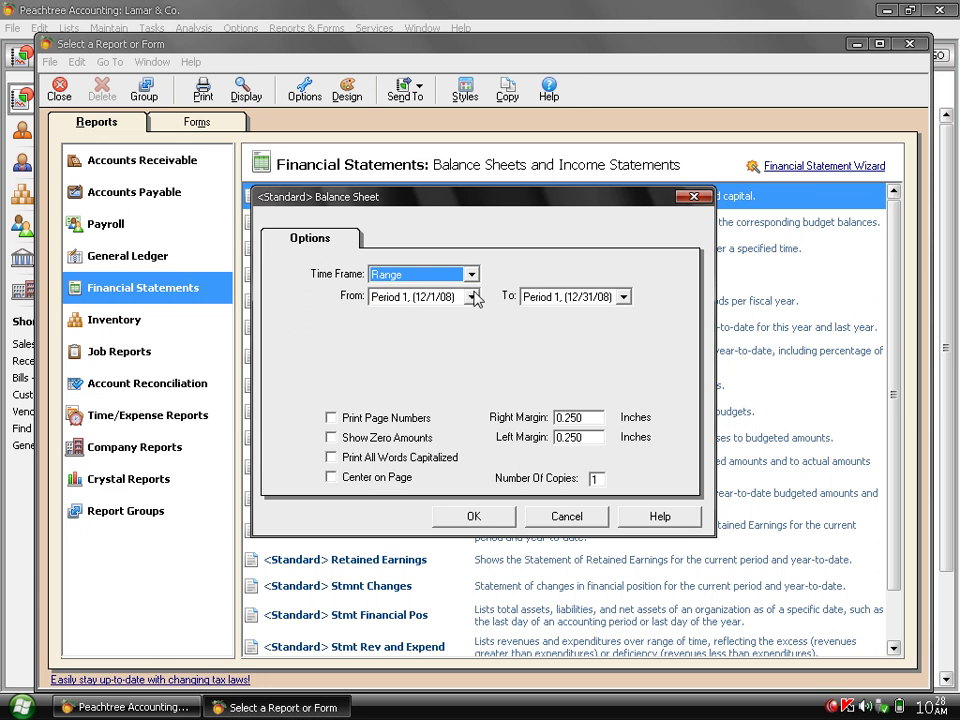
{"action": "left_click", "coordinate": [471, 297]}
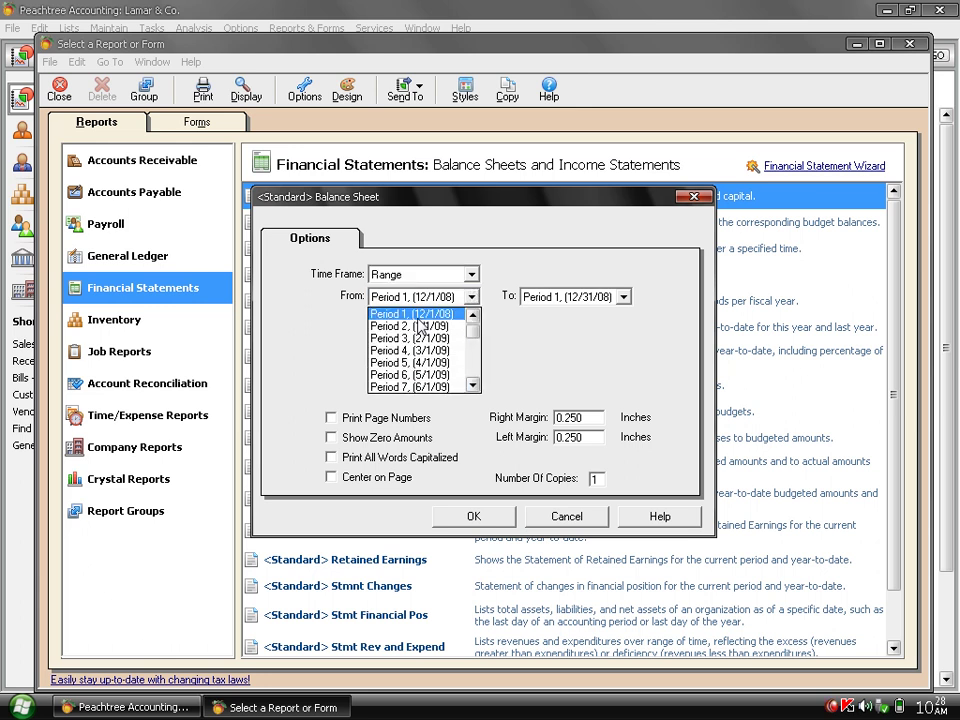
{"action": "left_click", "coordinate": [418, 319]}
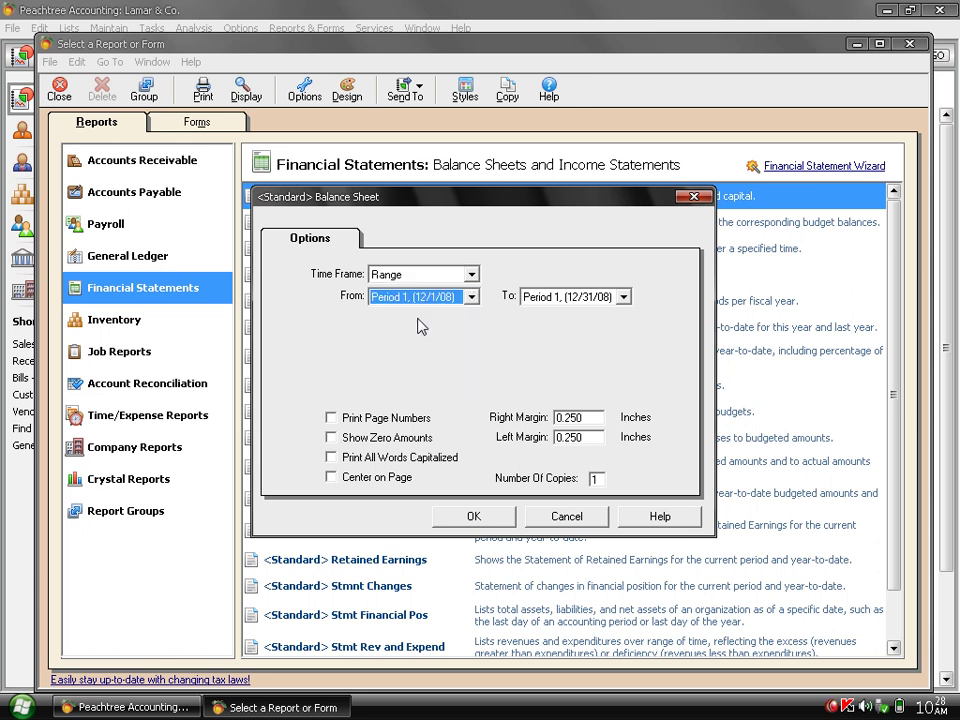
{"action": "left_click", "coordinate": [623, 298]}
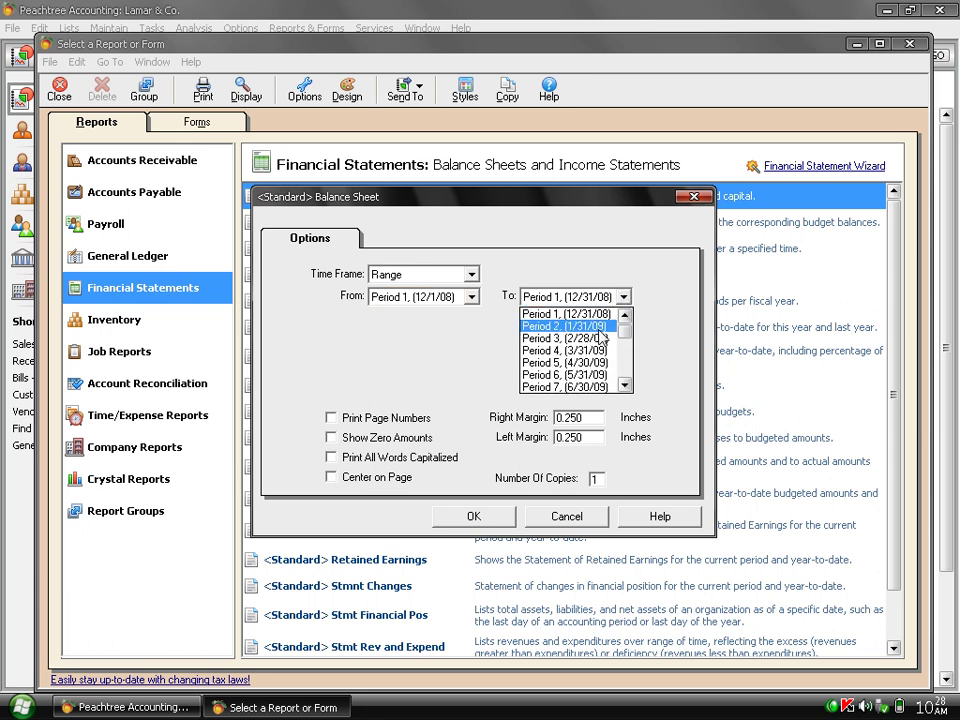
{"action": "left_click", "coordinate": [600, 327]}
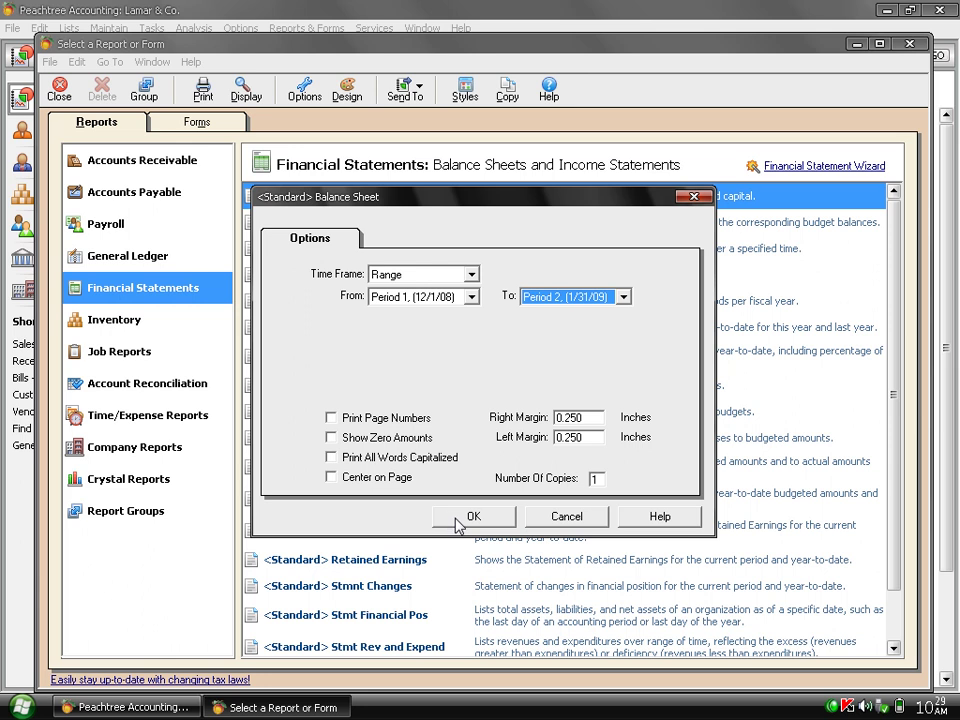
{"action": "left_click", "coordinate": [456, 516]}
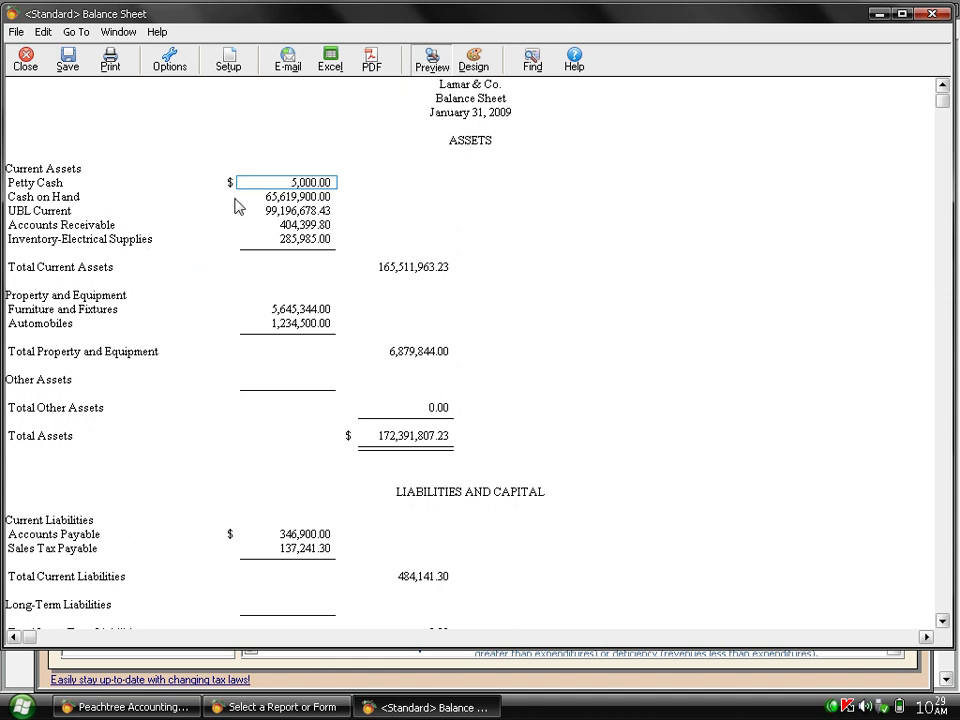
Review the Balance Sheet's asset and capital amounts, then close the report.
{"action": "key", "text": "Down"}
{"action": "key", "text": "Down"}
{"action": "key", "text": "Down"}
{"action": "key", "text": "Down"}
{"action": "key", "text": "Down"}
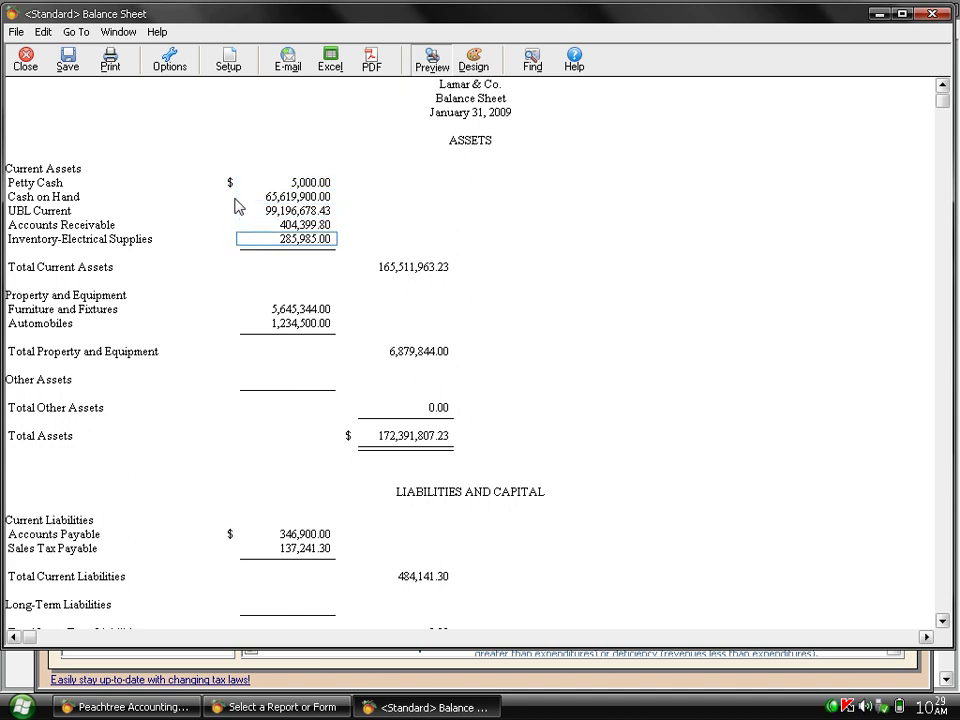
{"action": "key", "text": "Down"}
{"action": "key", "text": "Down"}
{"action": "key", "text": "Down"}
{"action": "key", "text": "Down"}
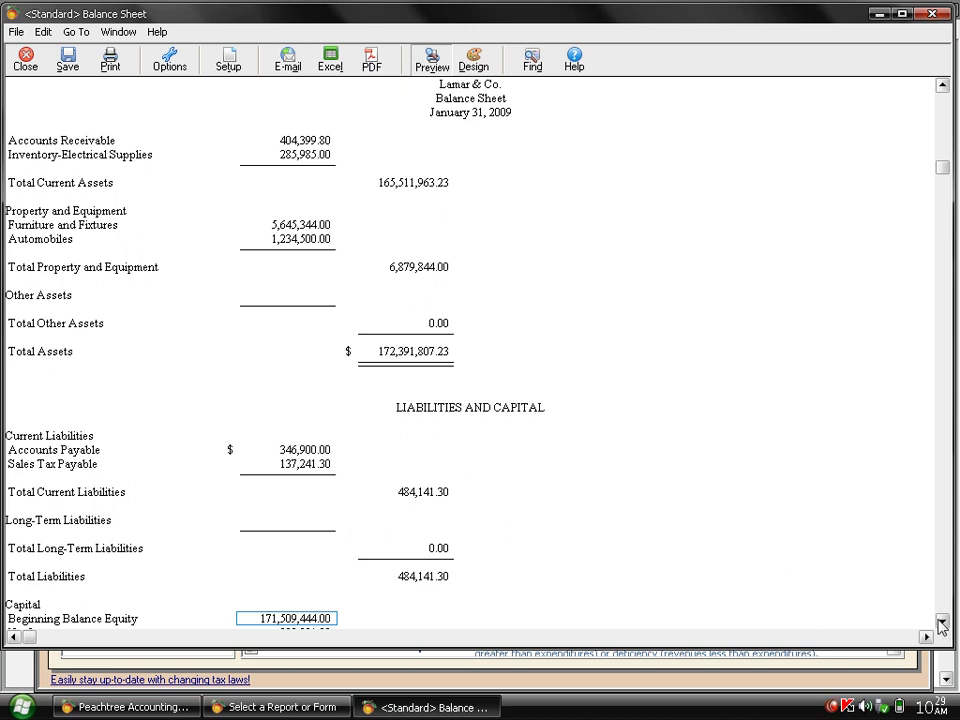
{"action": "left_click_drag", "start_coordinate": [942, 622], "coordinate": [942, 622]}
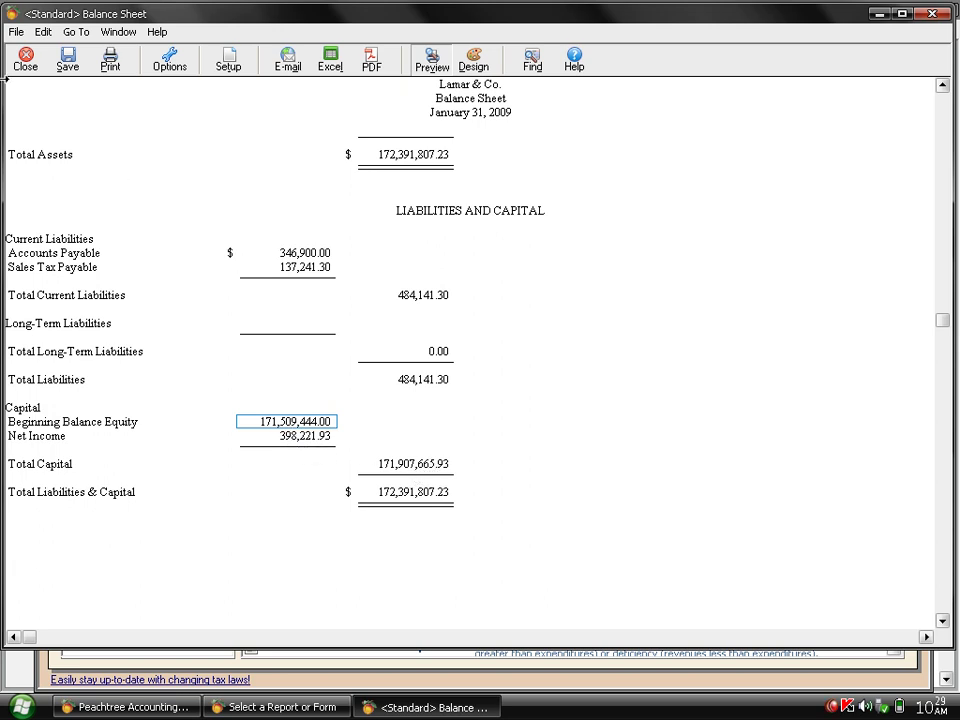
{"action": "left_click", "coordinate": [25, 62]}
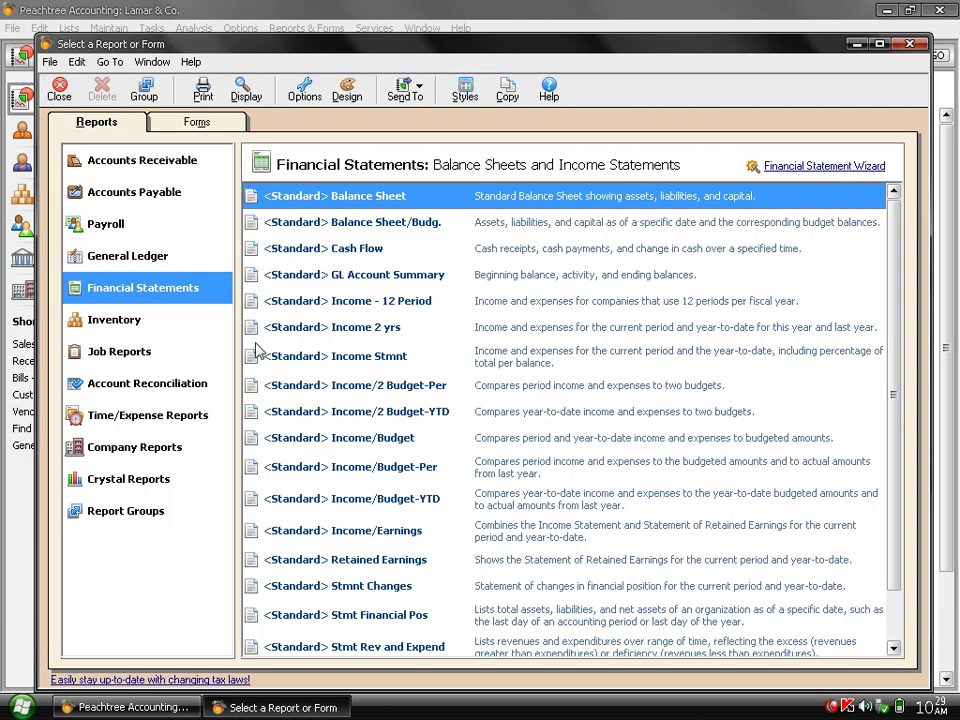
Preview the current-period Income Statement showing 570,216.93 gross profit, then close it.
{"action": "double_click", "coordinate": [322, 366]}
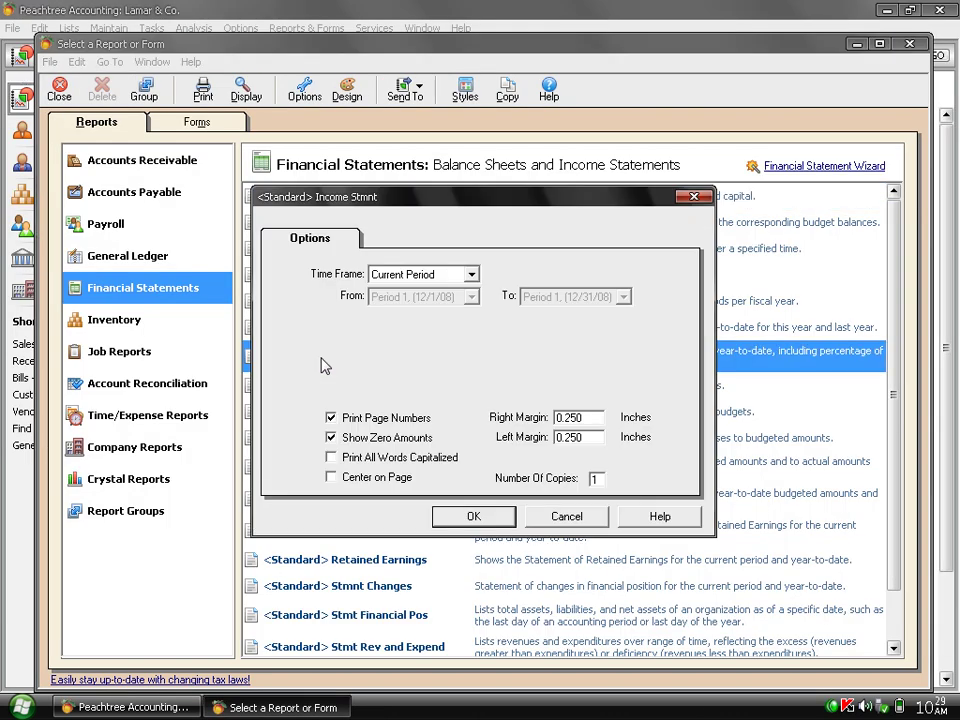
{"action": "left_click", "coordinate": [474, 517]}
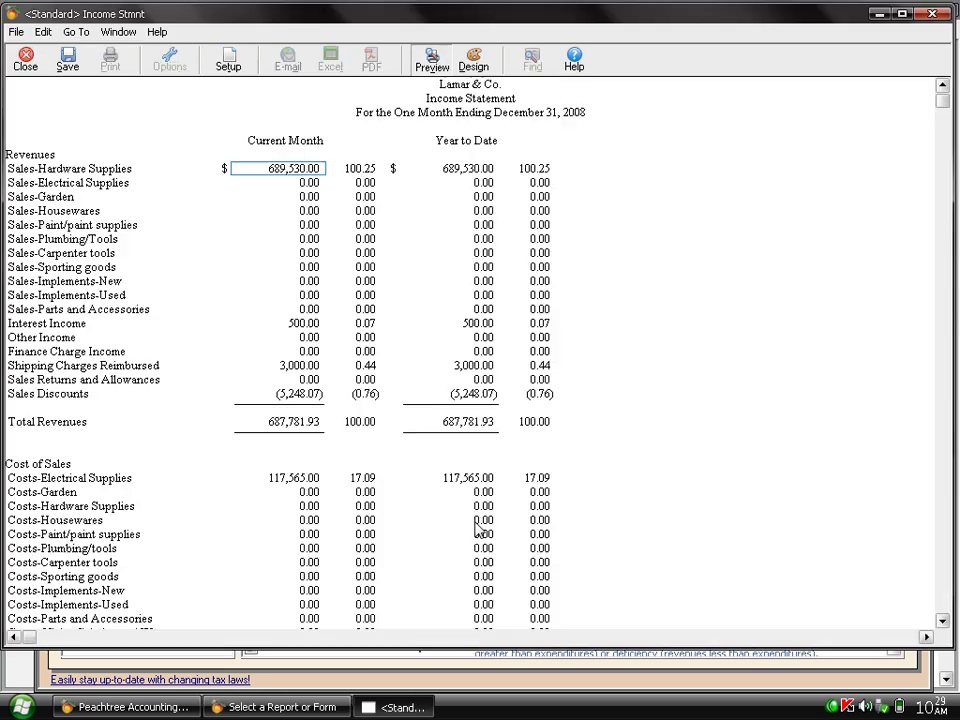
{"action": "key", "text": "Down"}
{"action": "key", "text": "Down"}
{"action": "key", "text": "Down"}
{"action": "key", "text": "Down"}
{"action": "key", "text": "Down"}
{"action": "key", "text": "Down"}
{"action": "key", "text": "Down"}
{"action": "key", "text": "Down"}
{"action": "key", "text": "Down"}
{"action": "key", "text": "Down"}
{"action": "key", "text": "Down"}
{"action": "key", "text": "Down"}
{"action": "key", "text": "Down"}
{"action": "key", "text": "Down"}
{"action": "key", "text": "Down"}
{"action": "key", "text": "Down"}
{"action": "key", "text": "Down"}
{"action": "key", "text": "Down"}
{"action": "key", "text": "Down"}
{"action": "key", "text": "Down"}
{"action": "key", "text": "Down"}
{"action": "key", "text": "Down"}
{"action": "key", "text": "Down"}
{"action": "key", "text": "Down"}
{"action": "key", "text": "Down"}
{"action": "key", "text": "Down"}
{"action": "key", "text": "Down"}
{"action": "key", "text": "Down"}
{"action": "key", "text": "Down"}
{"action": "key", "text": "Down"}
{"action": "key", "text": "Down"}
{"action": "key", "text": "Down"}
{"action": "key", "text": "Down"}
{"action": "key", "text": "Down"}
{"action": "key", "text": "Down"}
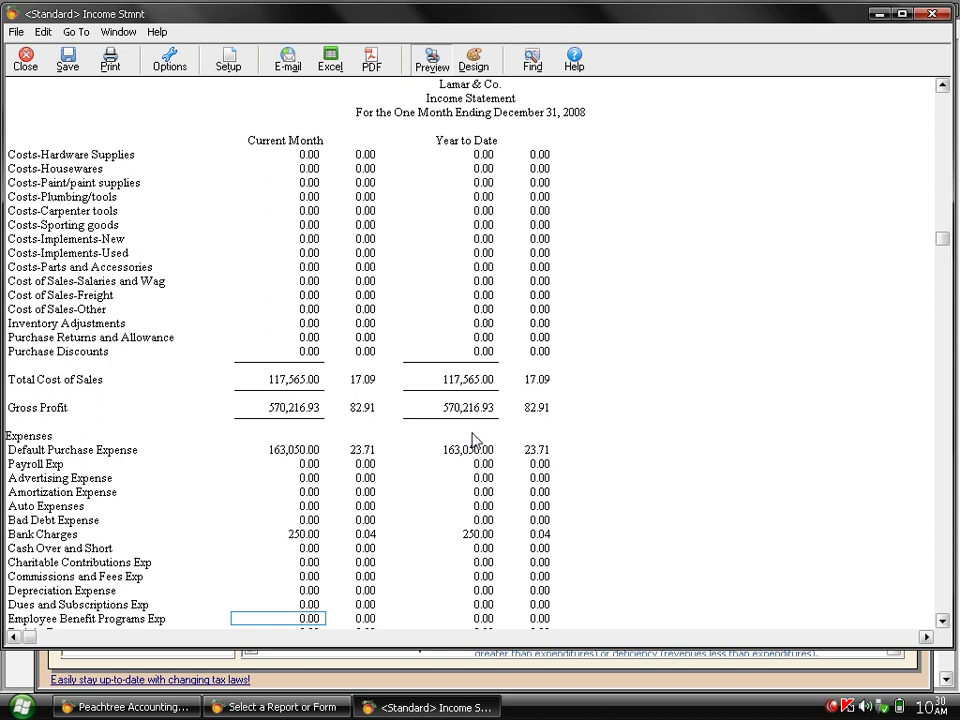
{"action": "left_click", "coordinate": [25, 62]}
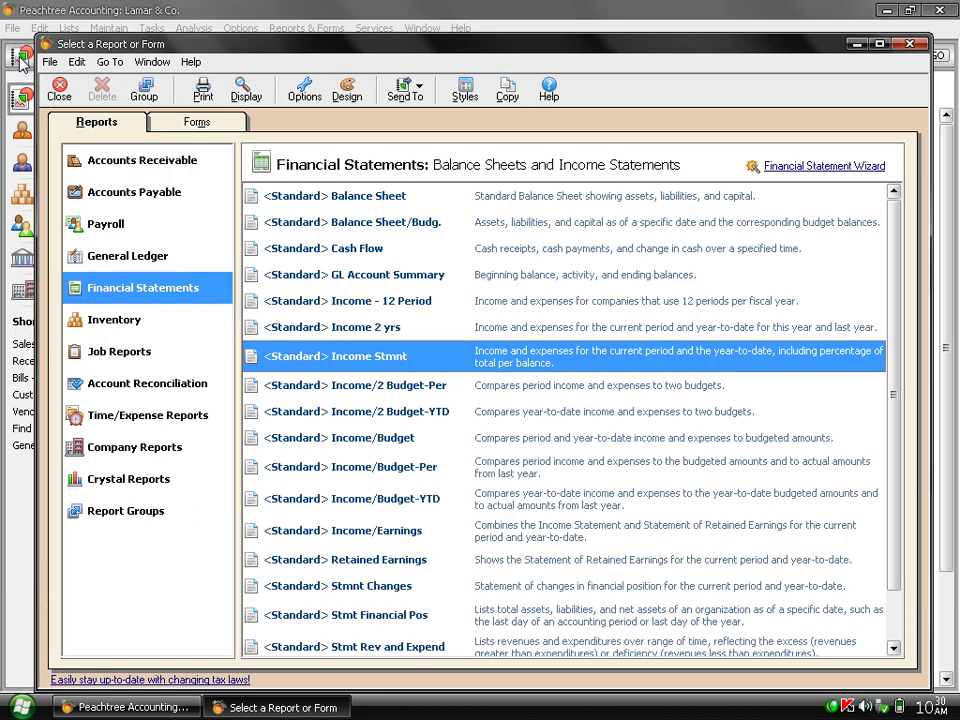
Close the report list and launch the Purge Wizard from Tasks > System.
{"action": "left_click", "coordinate": [58, 90]}
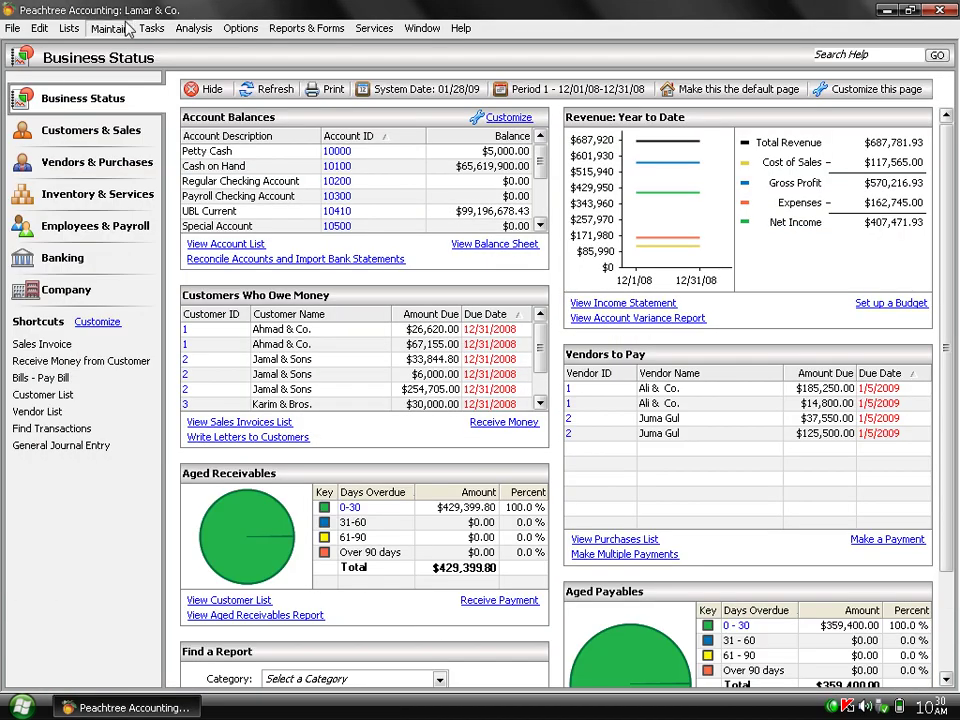
{"action": "left_click", "coordinate": [151, 28]}
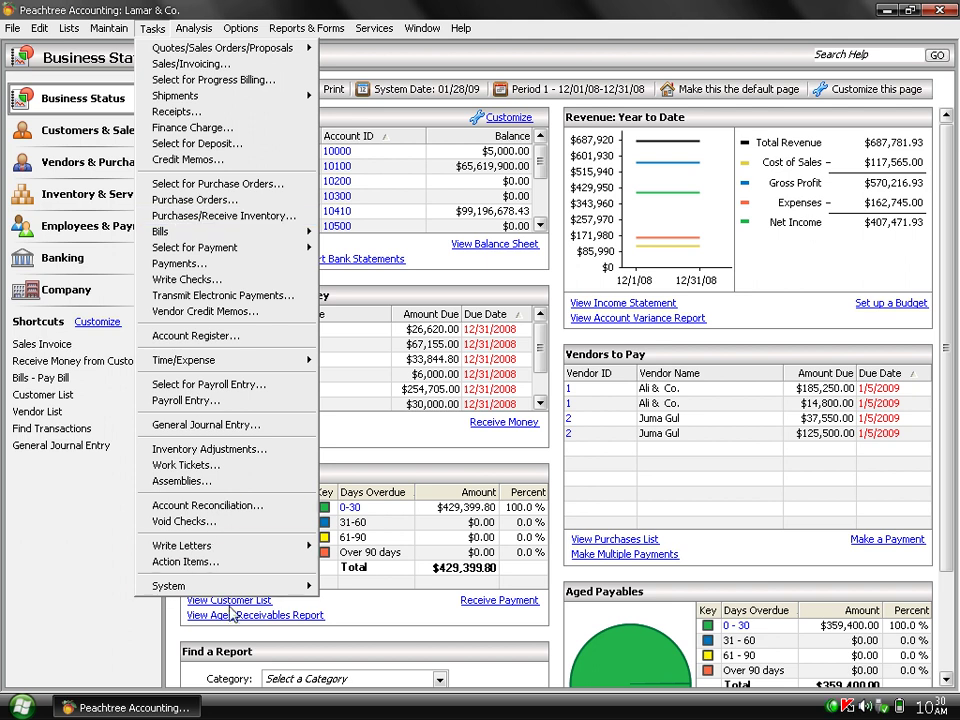
{"action": "mouse_move", "coordinate": [232, 600]}
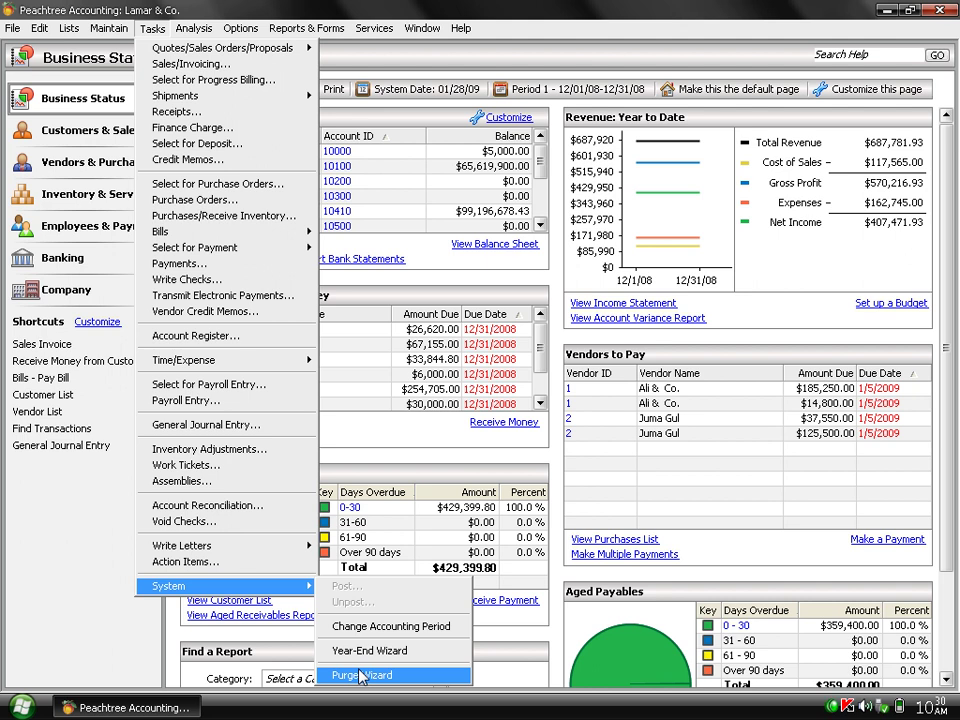
{"action": "left_click", "coordinate": [361, 676]}
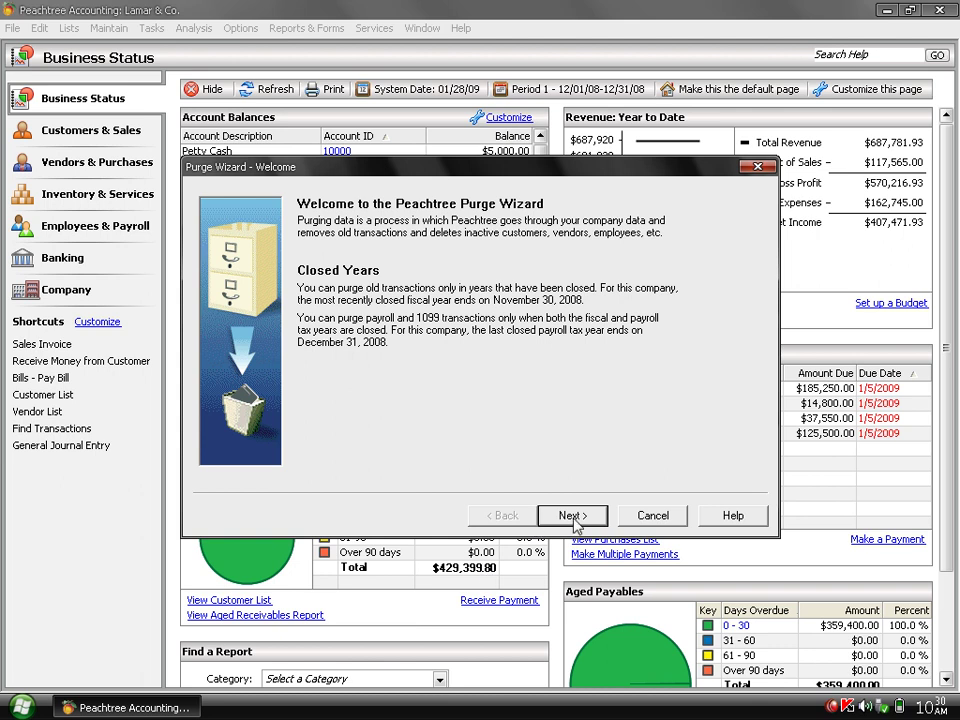
Back up the company, replacing the existing 5.16MB backup file, and reach Old Transactions.
{"action": "left_click", "coordinate": [572, 516]}
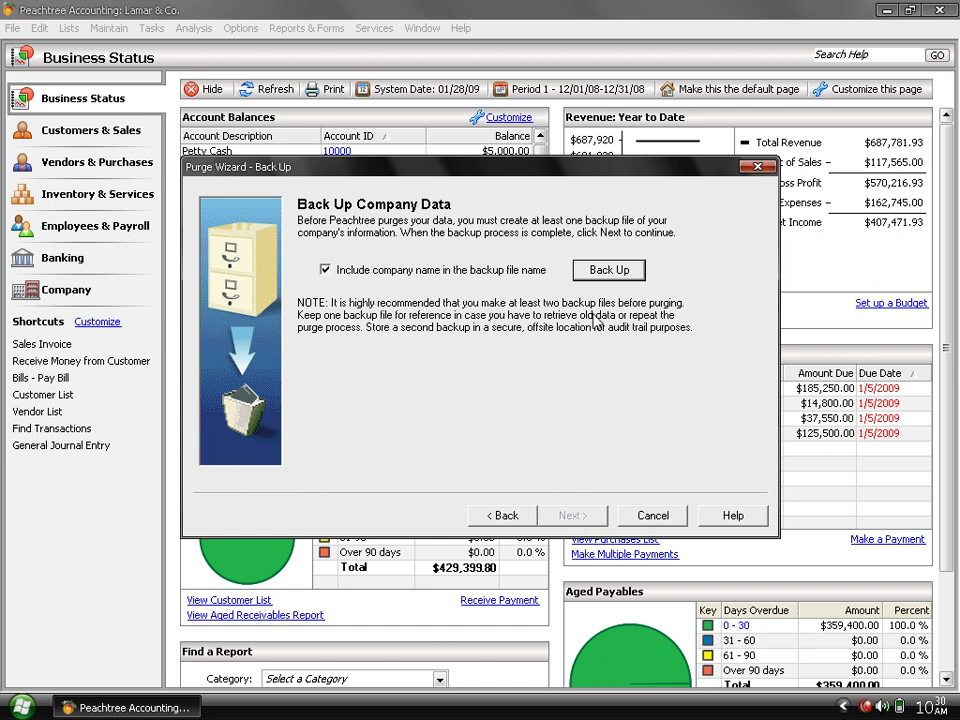
{"action": "left_click", "coordinate": [604, 270]}
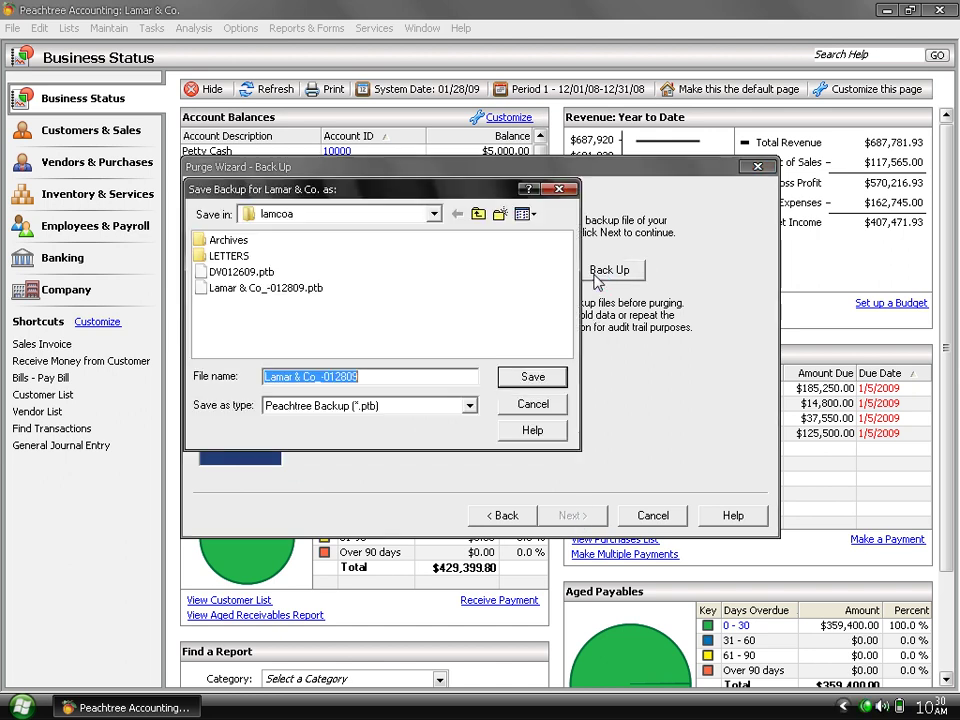
{"action": "left_click", "coordinate": [531, 377]}
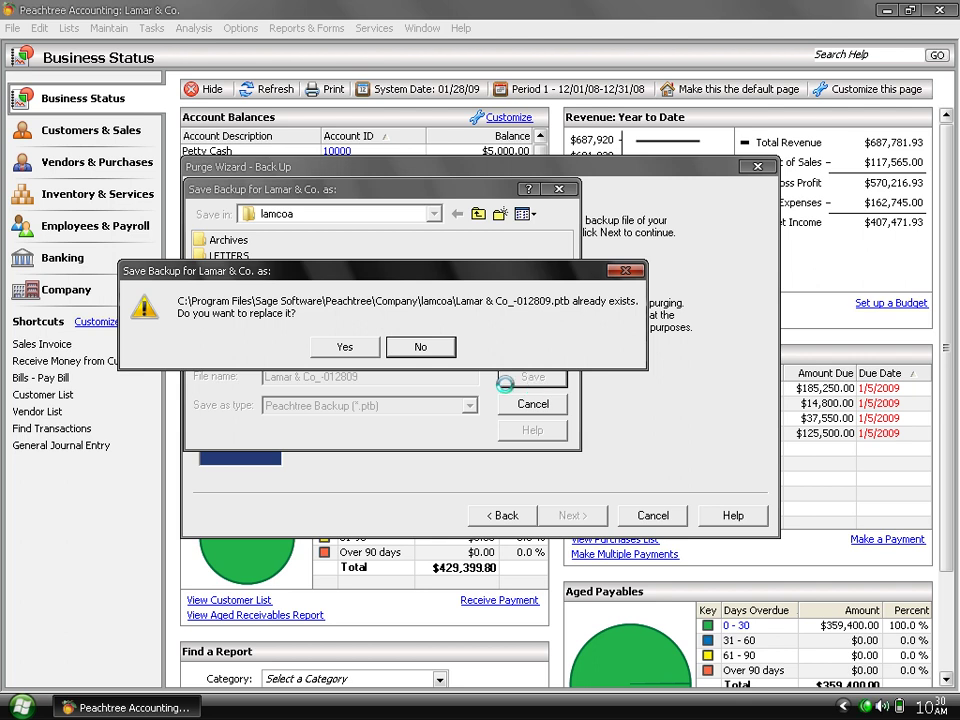
{"action": "left_click", "coordinate": [347, 349]}
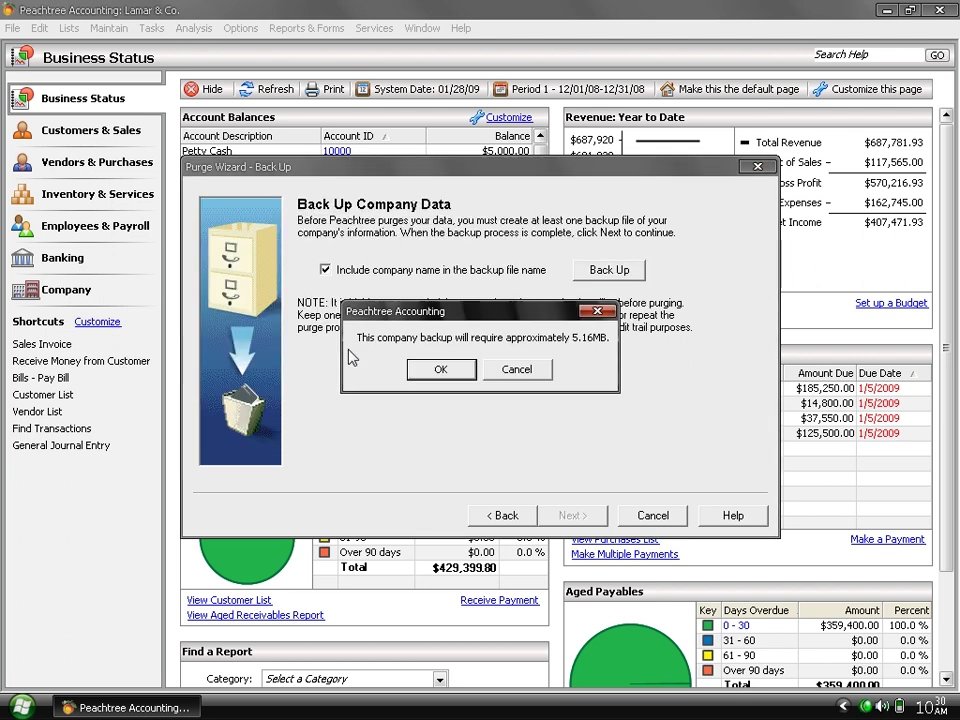
{"action": "left_click", "coordinate": [441, 370]}
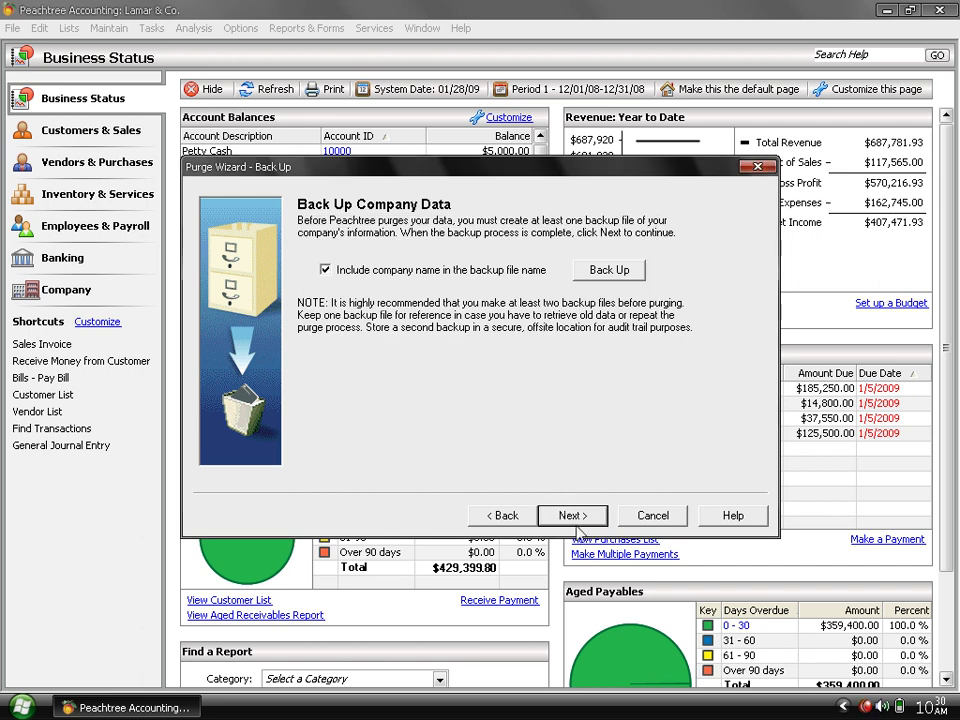
{"action": "left_click", "coordinate": [567, 516]}
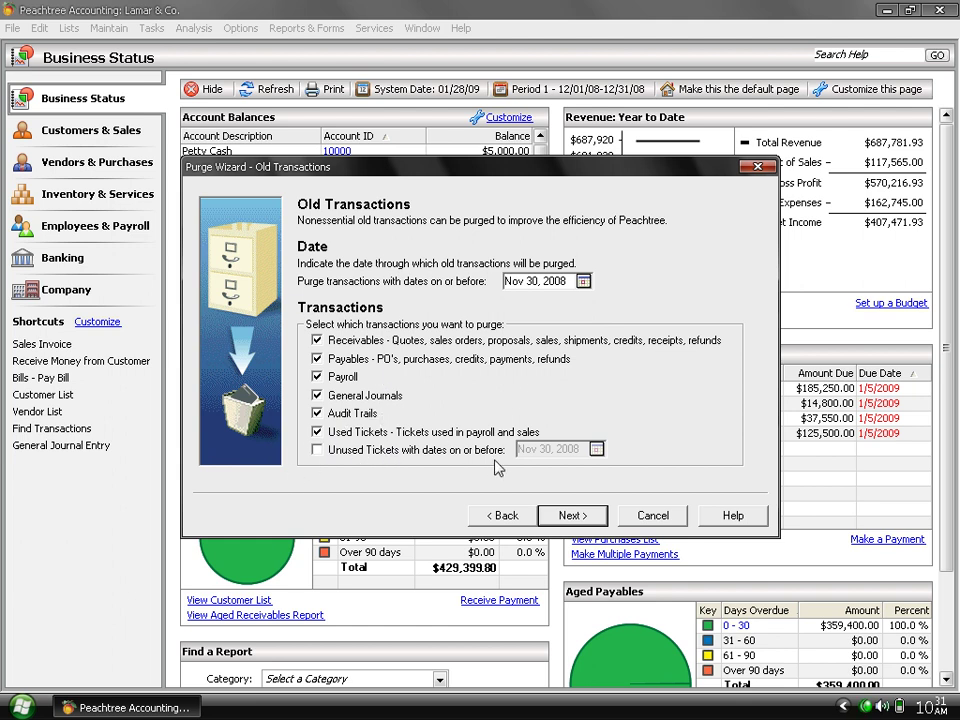
Purge transactions through Nov 30, 2008 plus inactive records, then close the wizard.
{"action": "left_click", "coordinate": [571, 516]}
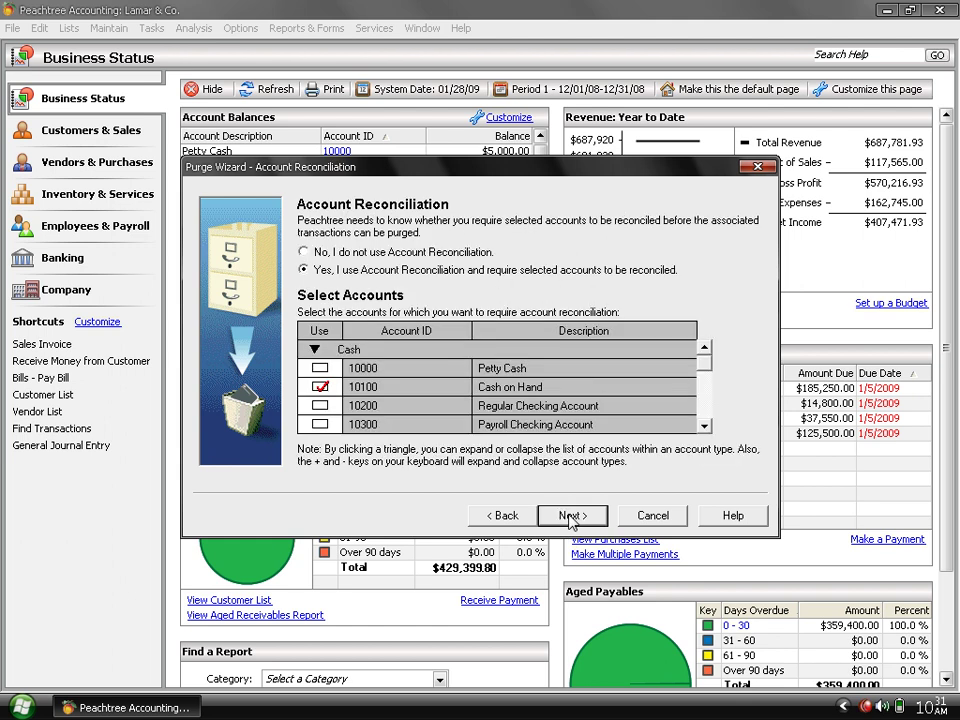
{"action": "left_click", "coordinate": [571, 516]}
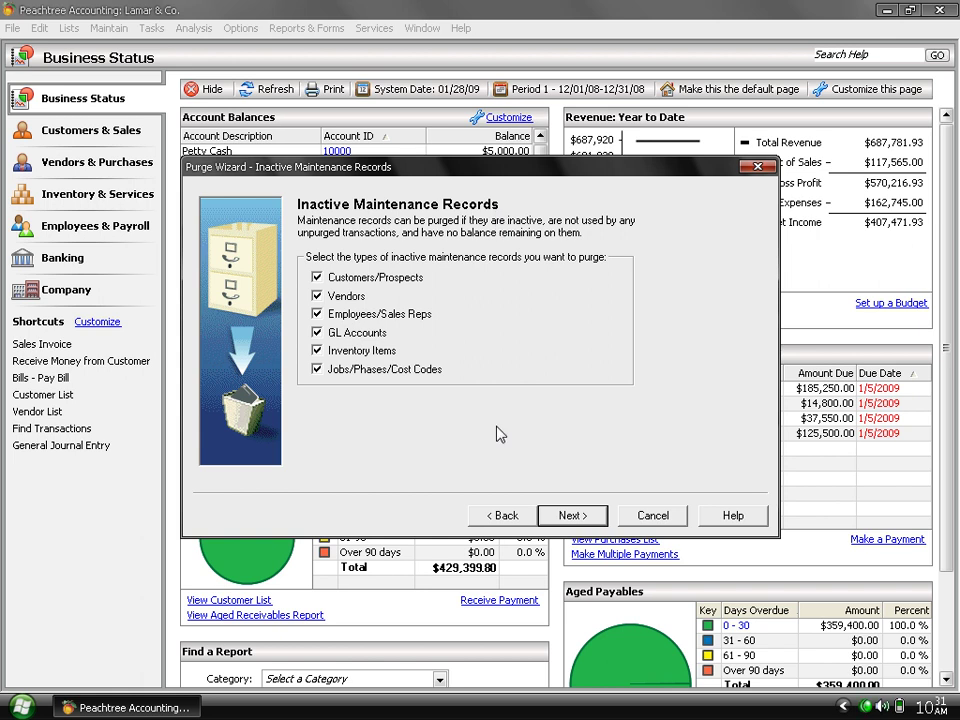
{"action": "left_click", "coordinate": [572, 515]}
{"action": "left_click", "coordinate": [571, 516]}
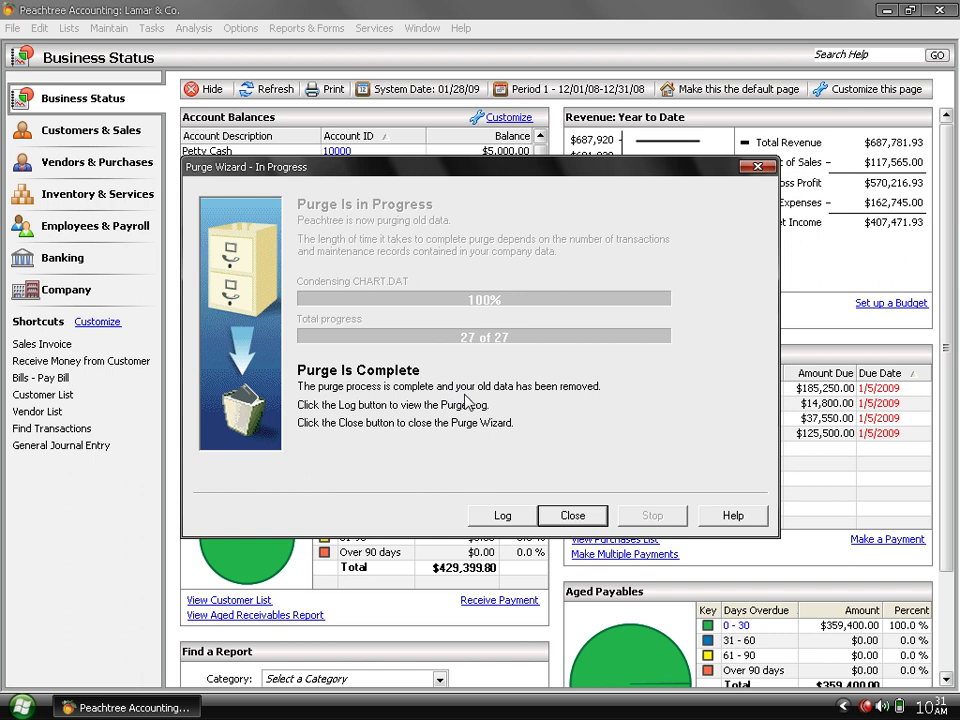
{"action": "left_click", "coordinate": [573, 515]}
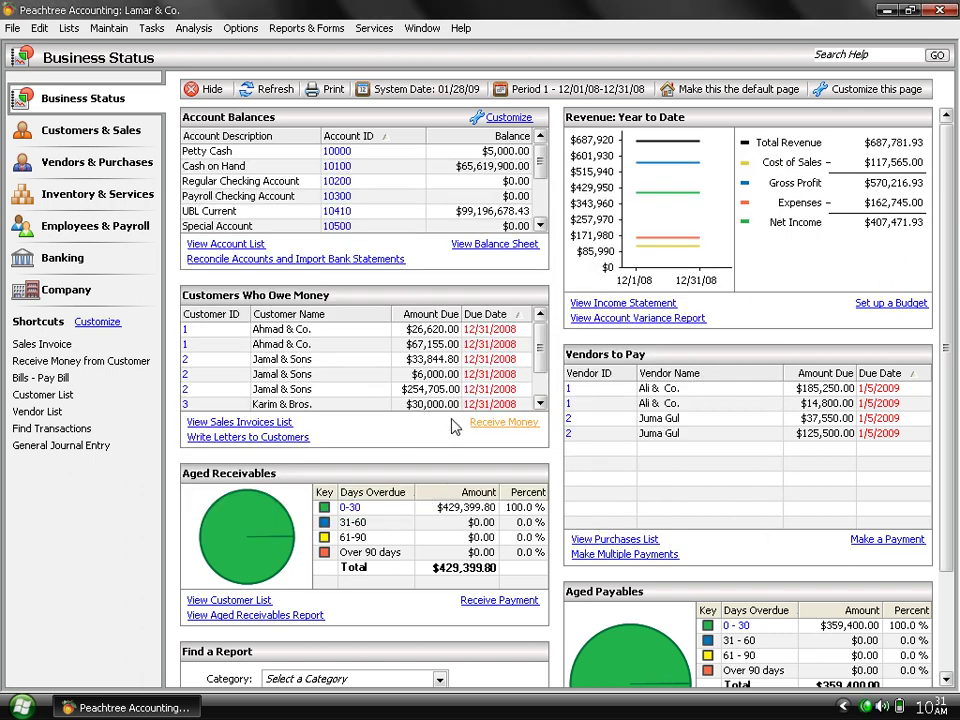
{"action": "left_click", "coordinate": [104, 28]}
{"action": "left_click", "coordinate": [150, 104]}
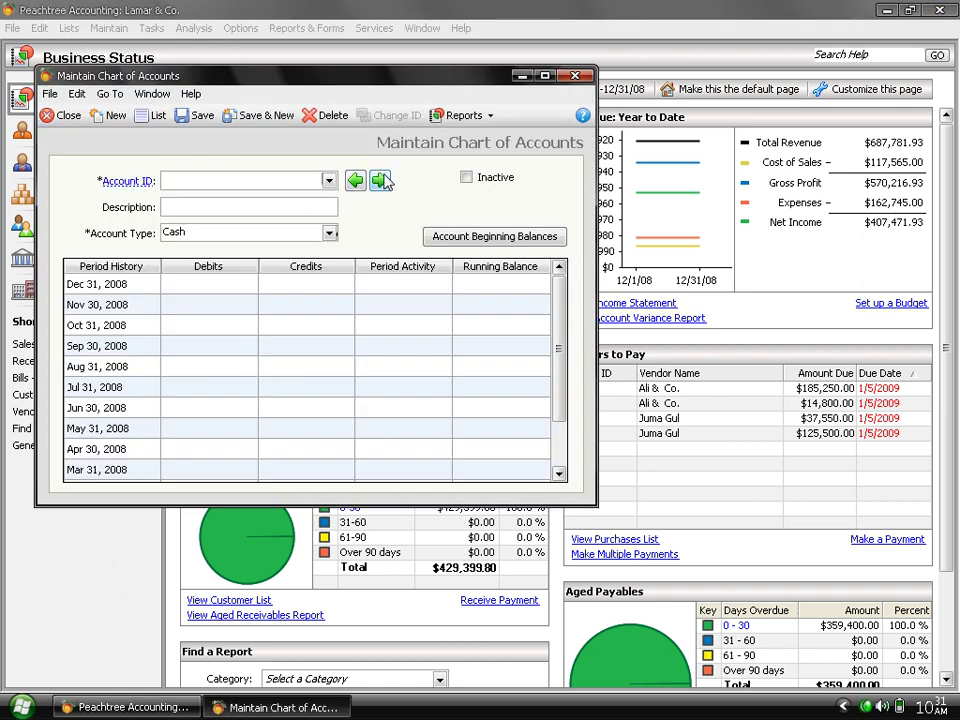
{"action": "left_click", "coordinate": [381, 180]}
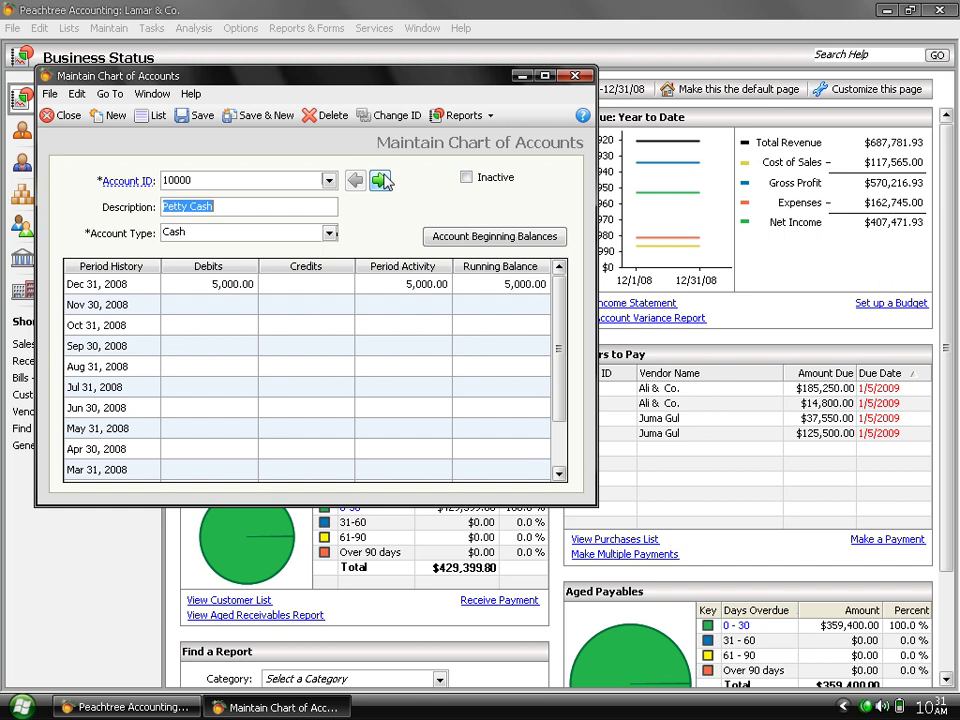
{"action": "left_click", "coordinate": [468, 180]}
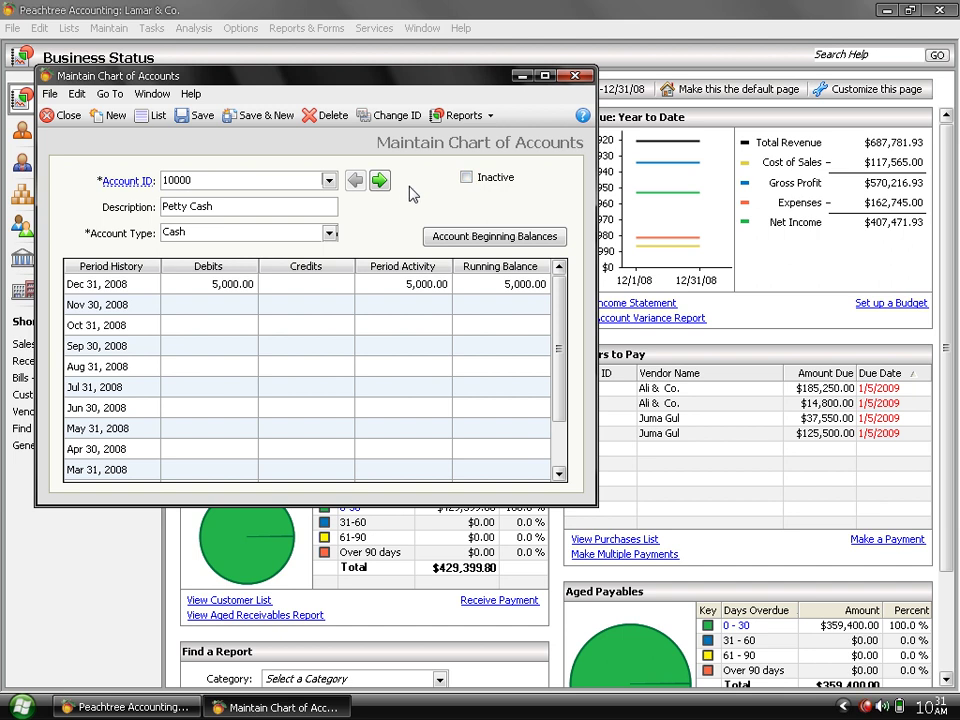
{"action": "left_click", "coordinate": [378, 182]}
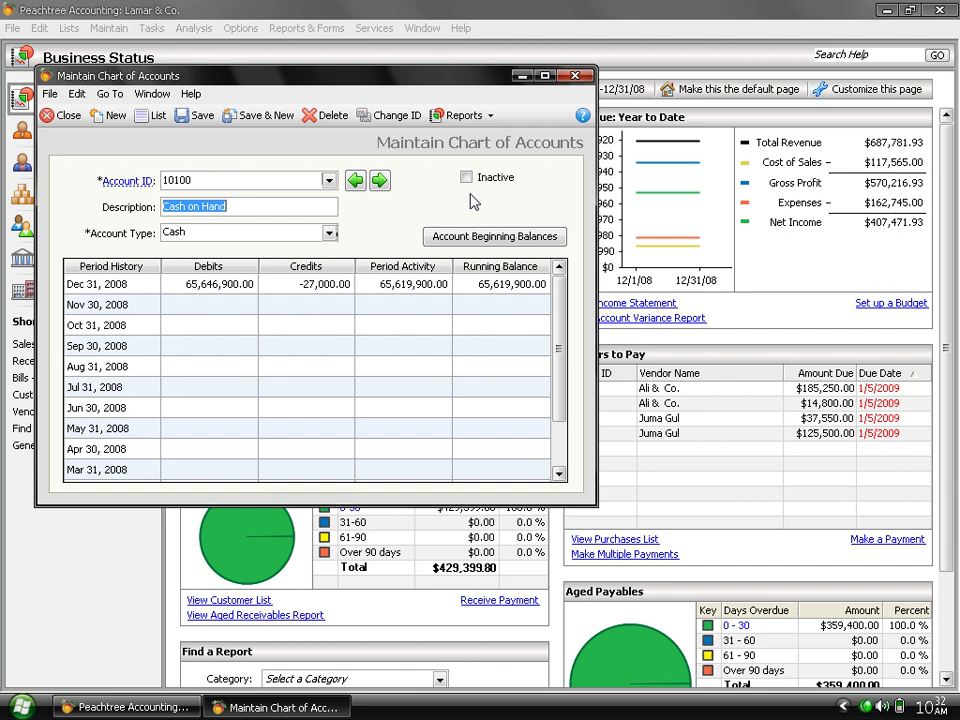
{"action": "left_click", "coordinate": [62, 115]}
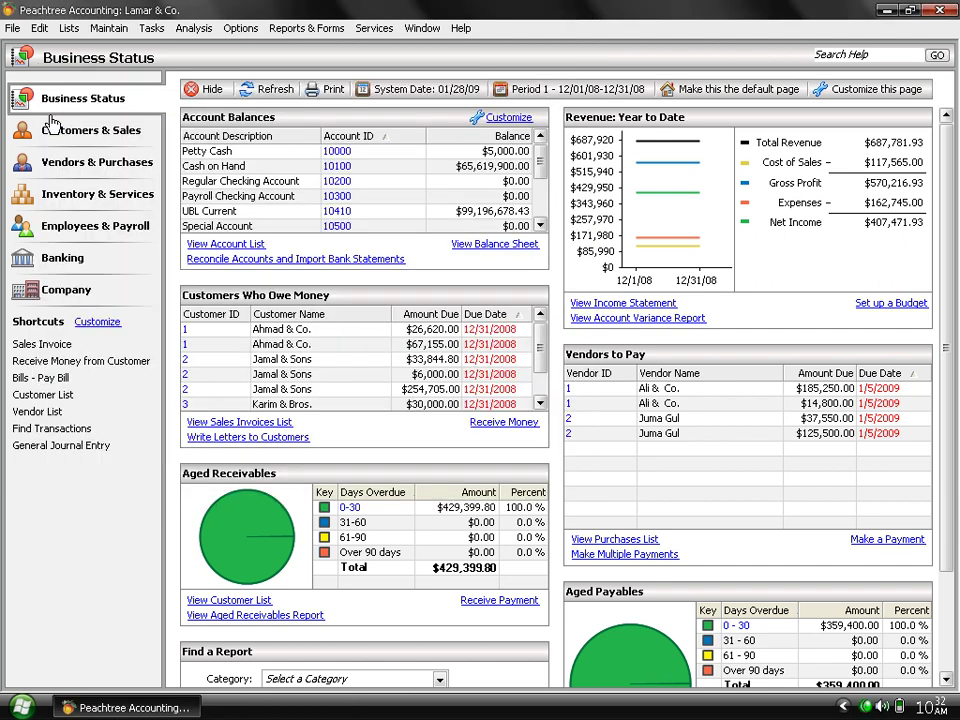
Choose 07 - Jun 2009 as the accounting period and decline printing reports first.
{"action": "left_click", "coordinate": [152, 28]}
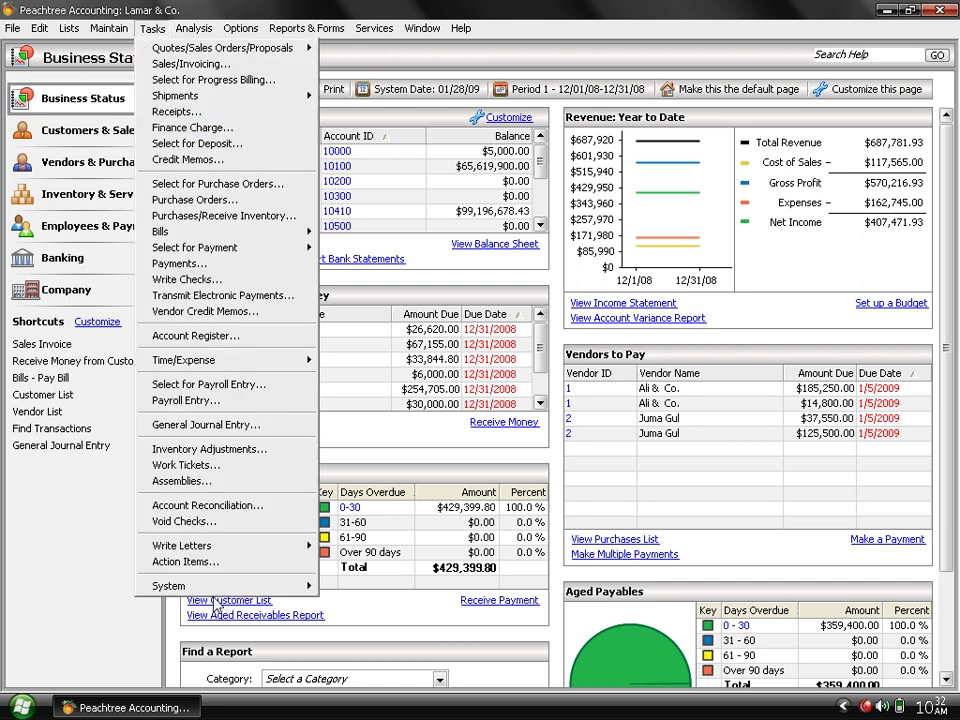
{"action": "mouse_move", "coordinate": [226, 586]}
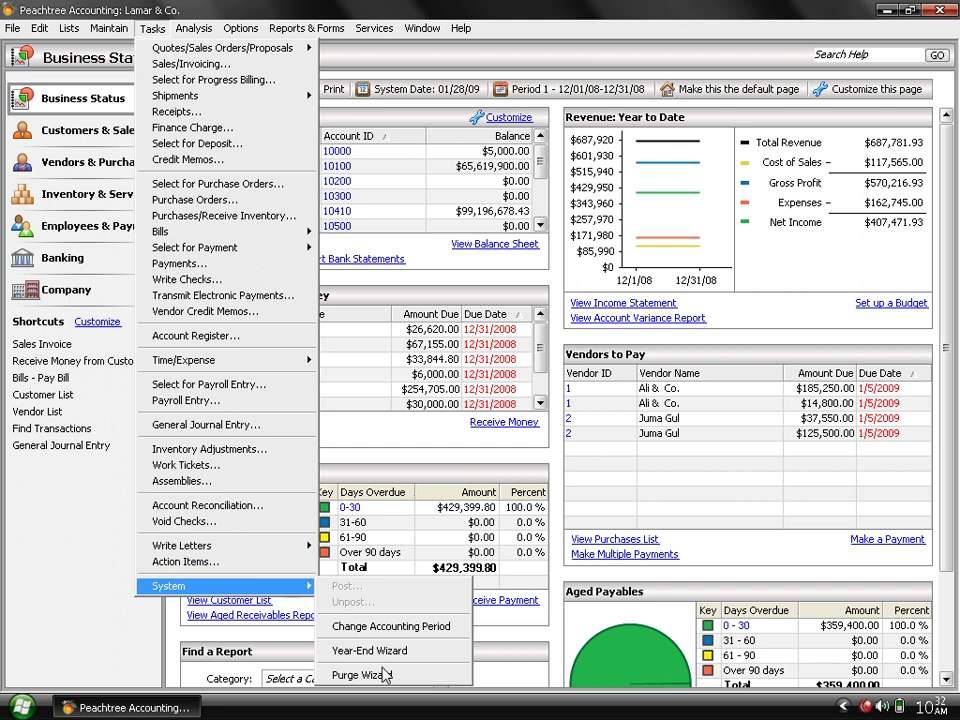
{"action": "left_click", "coordinate": [367, 634]}
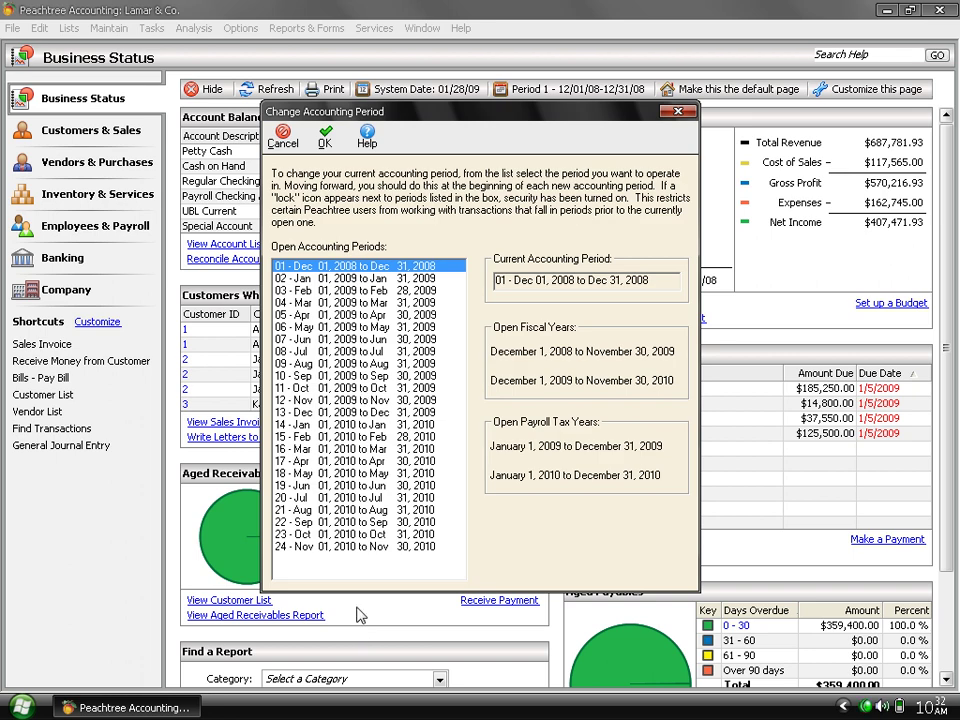
{"action": "left_click", "coordinate": [360, 352]}
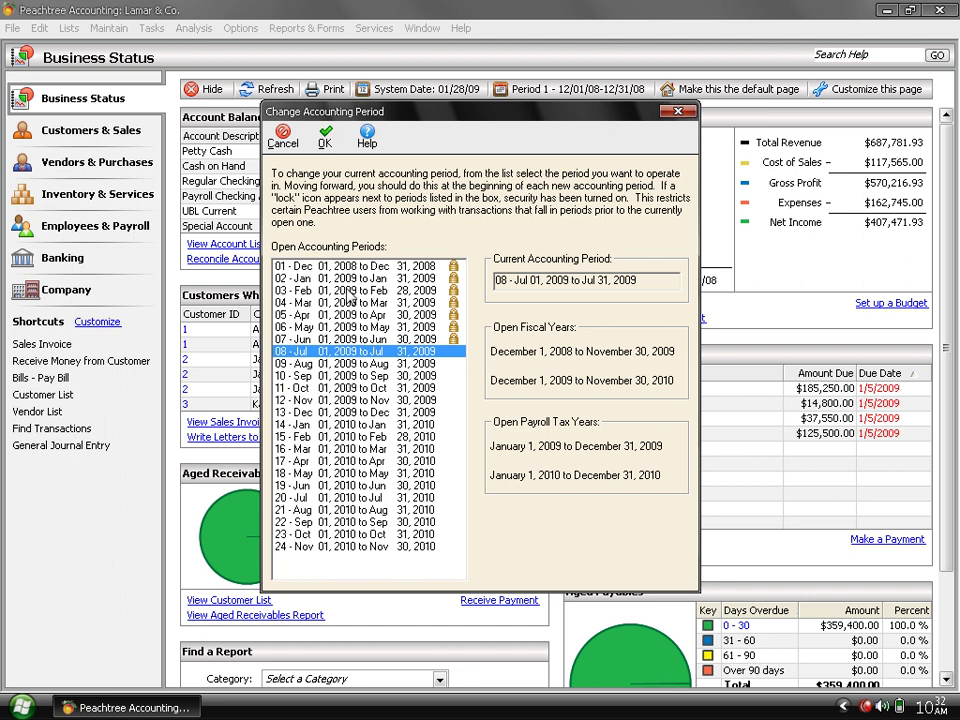
{"action": "left_click", "coordinate": [372, 412]}
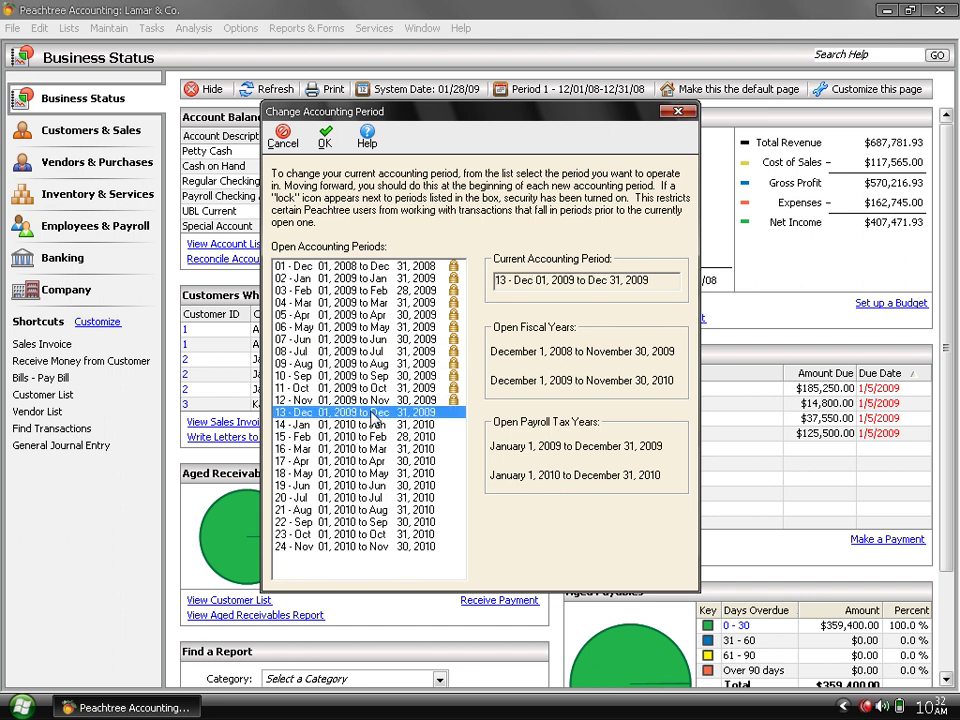
{"action": "left_click", "coordinate": [353, 267]}
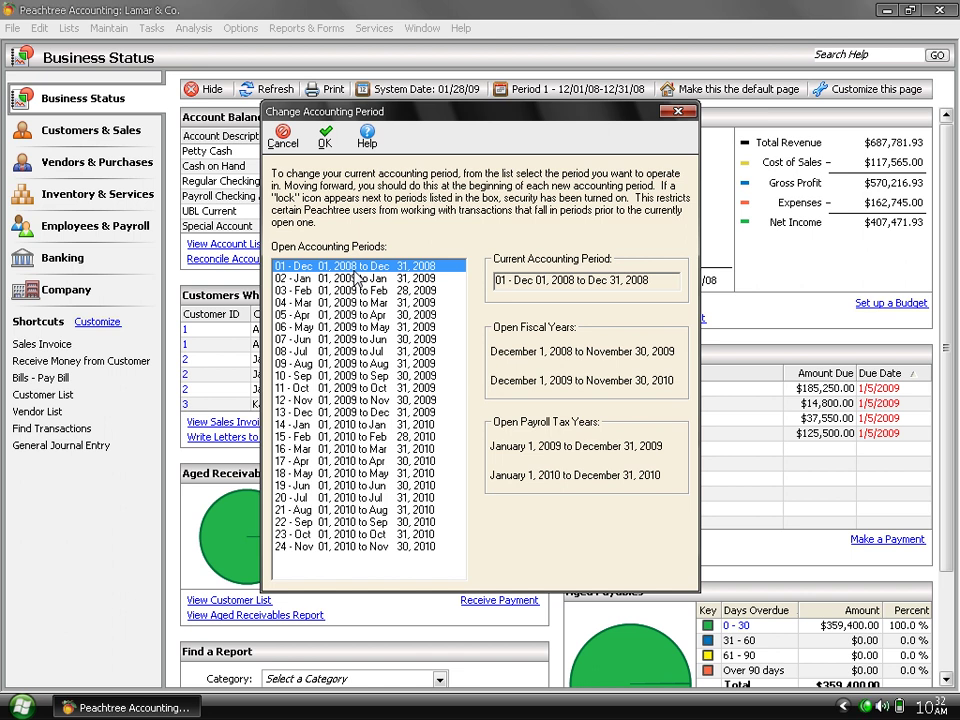
{"action": "left_click", "coordinate": [386, 339]}
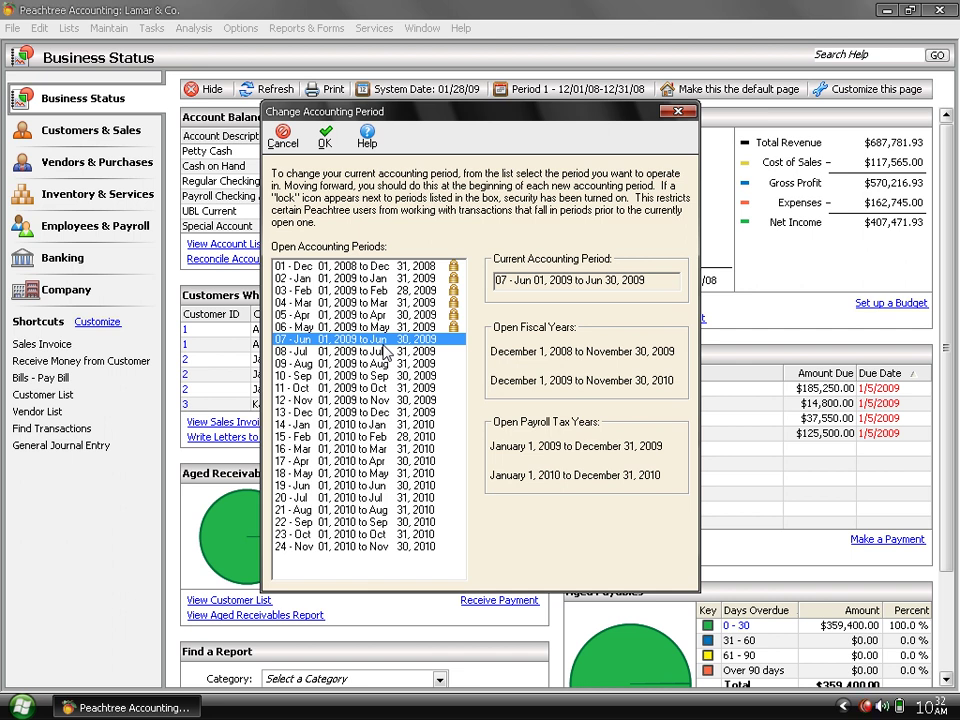
{"action": "left_click", "coordinate": [333, 145]}
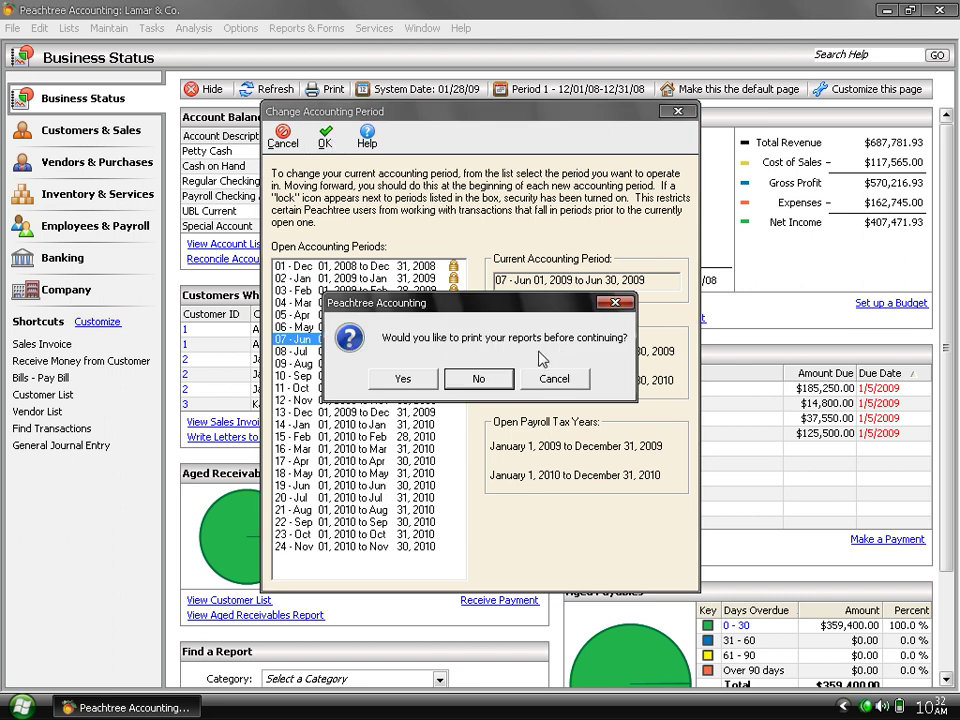
{"action": "left_click", "coordinate": [474, 380]}
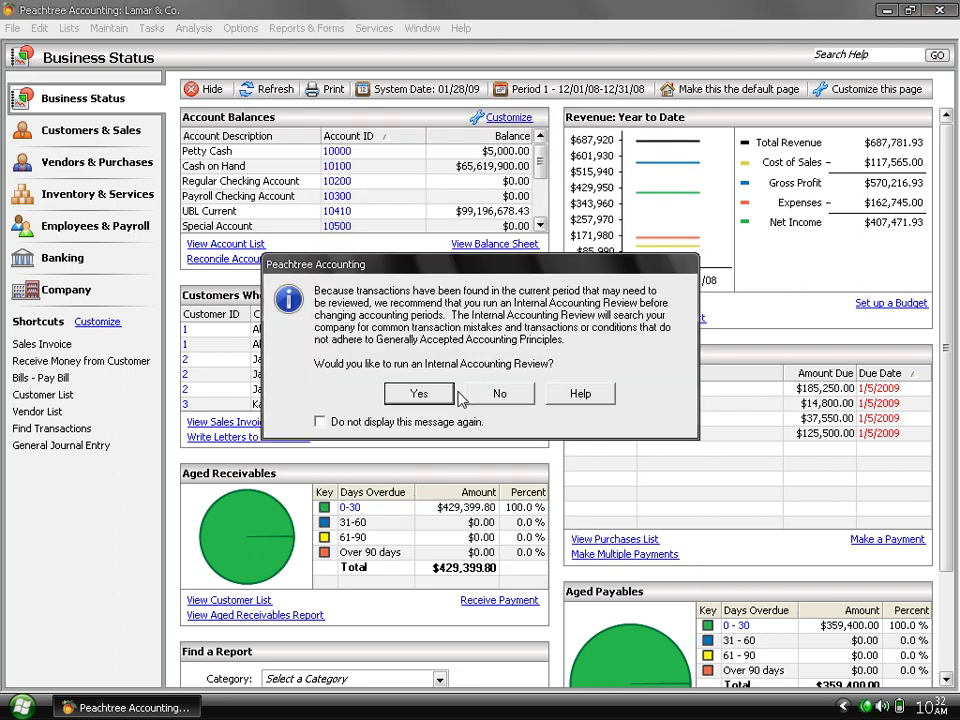
Skip the review, then change the accounting period to 01 - Dec 2008 and confirm.
{"action": "left_click", "coordinate": [499, 395]}
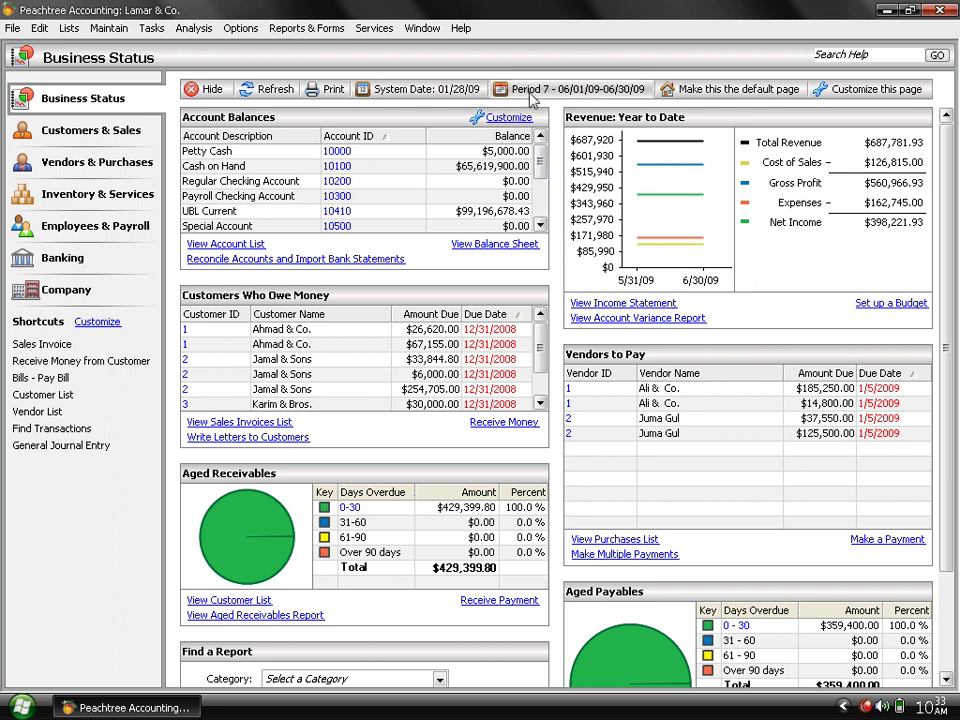
{"action": "left_click", "coordinate": [533, 91]}
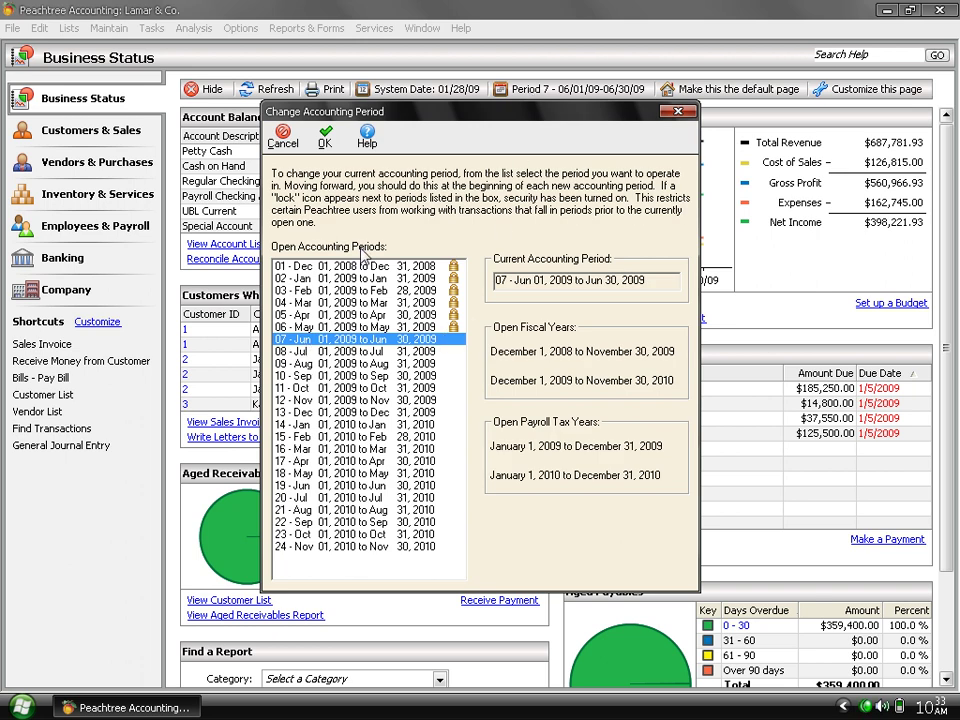
{"action": "left_click", "coordinate": [414, 268]}
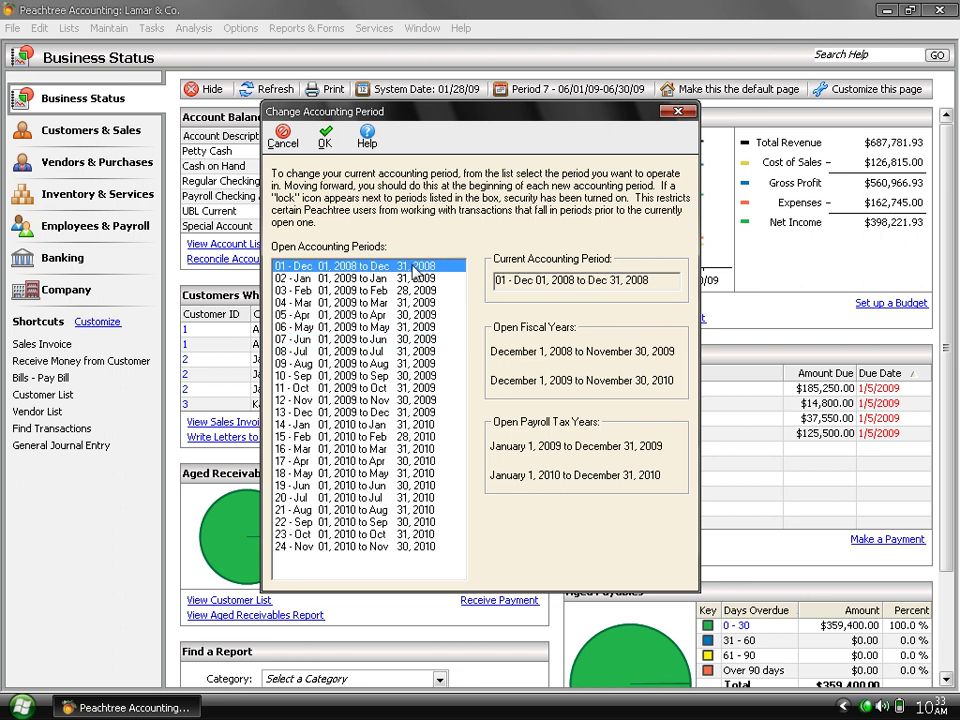
{"action": "left_click", "coordinate": [325, 141]}
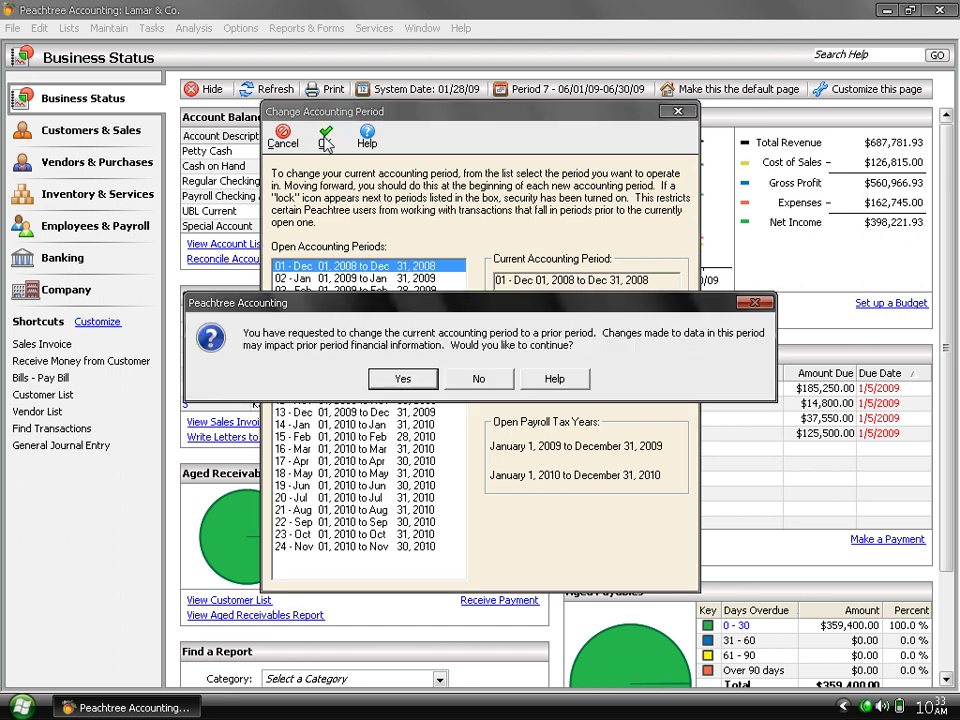
{"action": "left_click", "coordinate": [405, 380]}
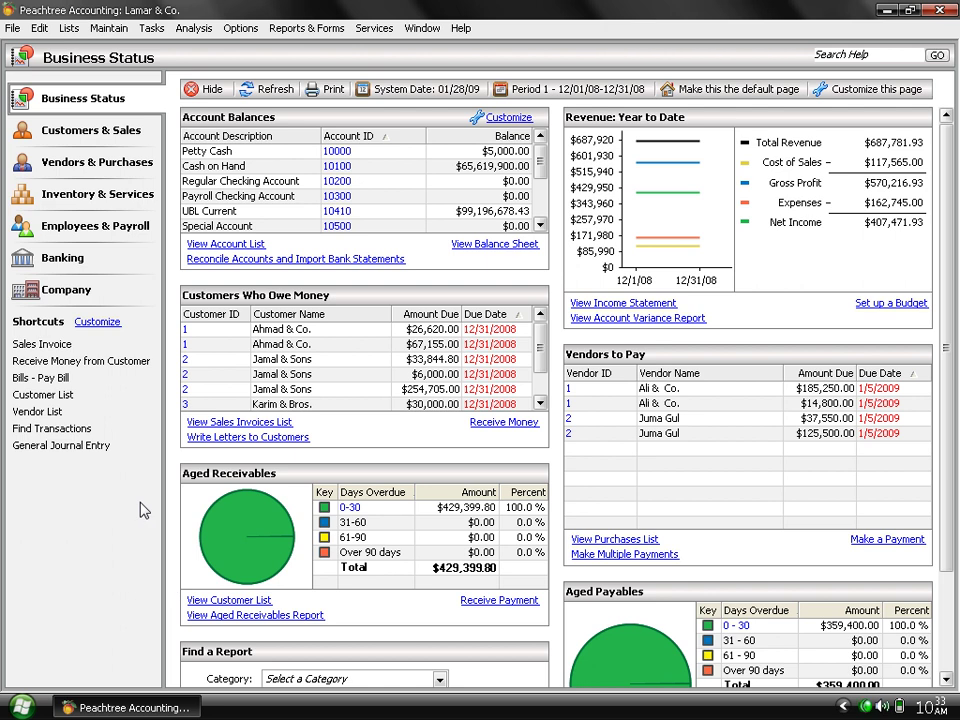
Minimize the Peachtree window via its taskbar button to reveal the desktop.
{"action": "left_click", "coordinate": [118, 707]}
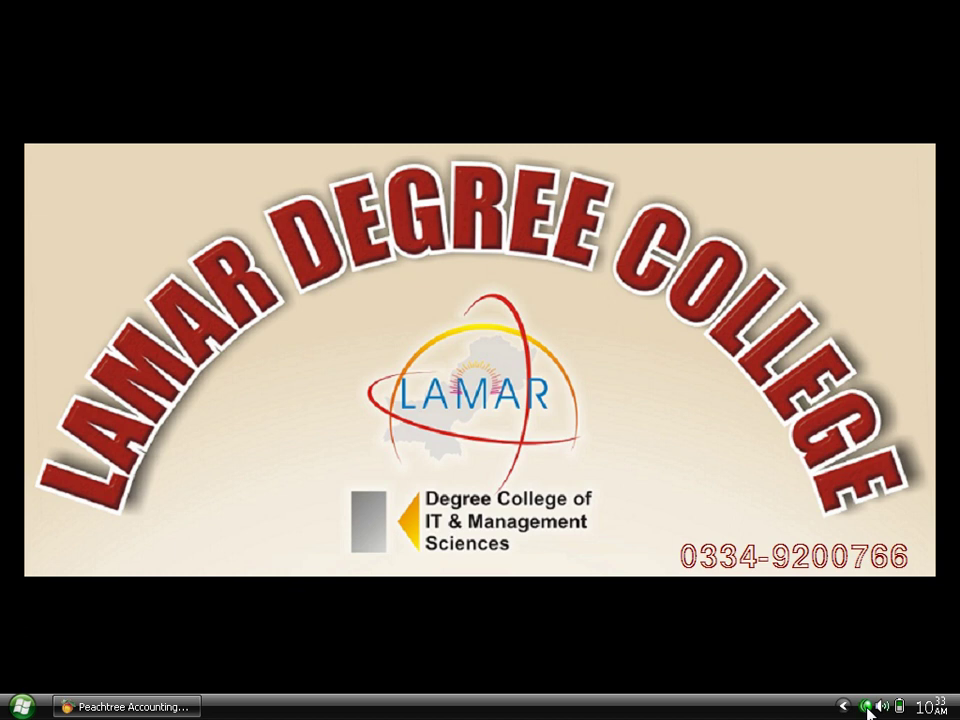
{"action": "right_click", "coordinate": [867, 706]}
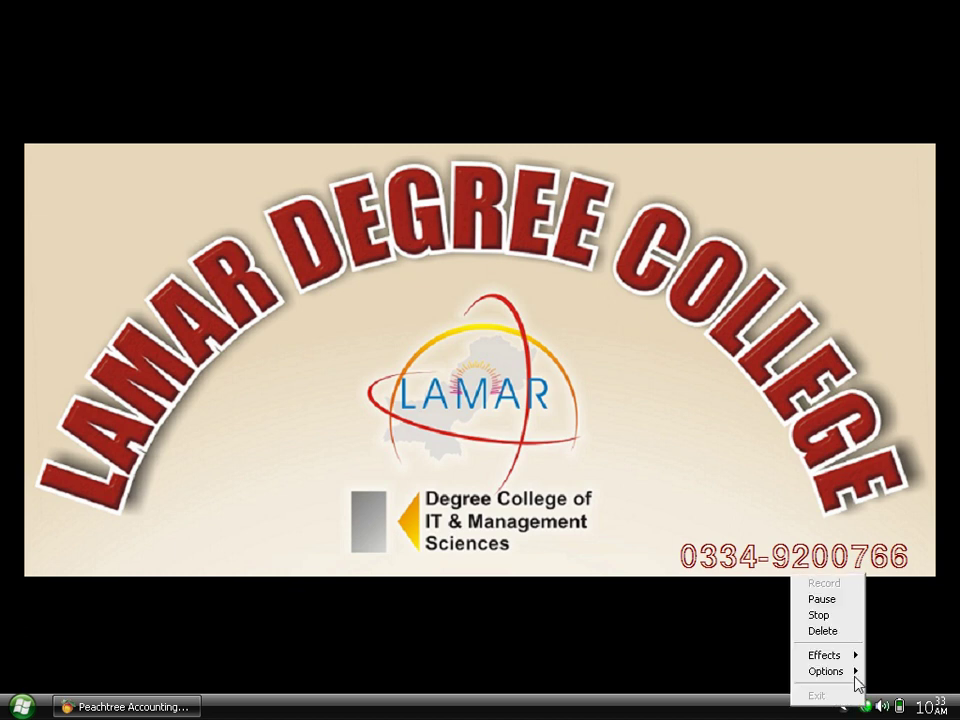